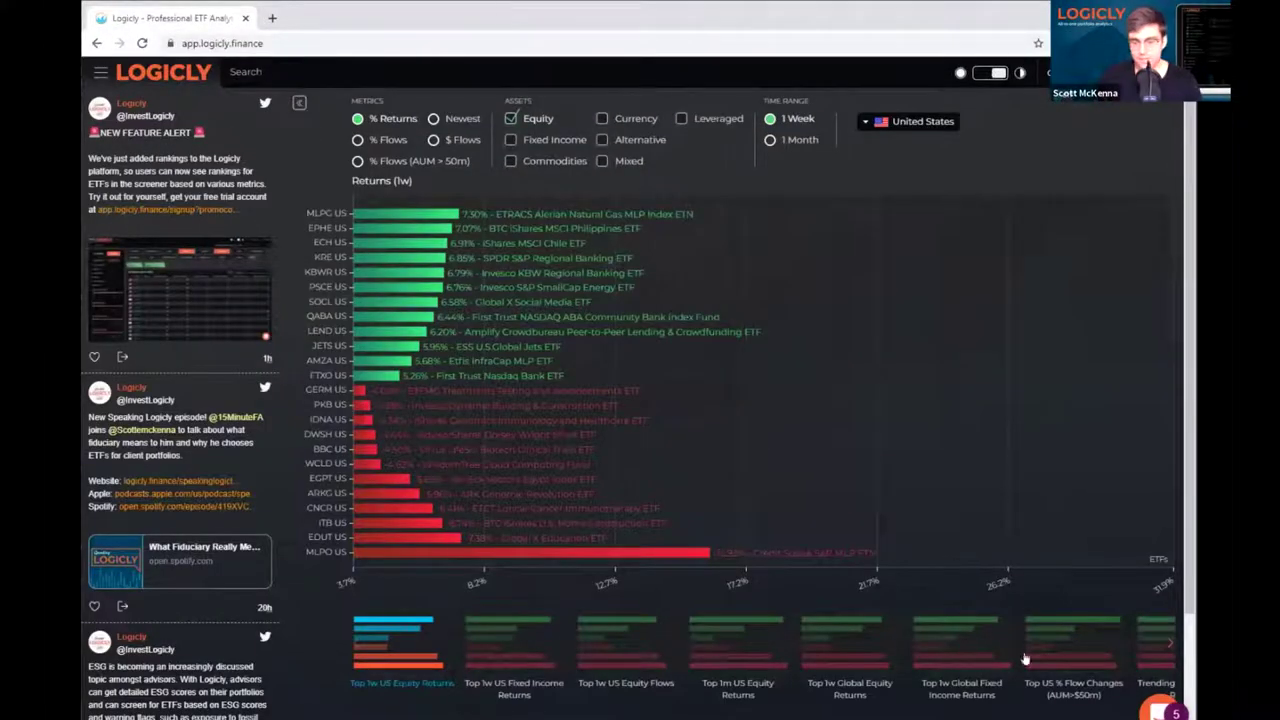
mouse_move(630, 388)
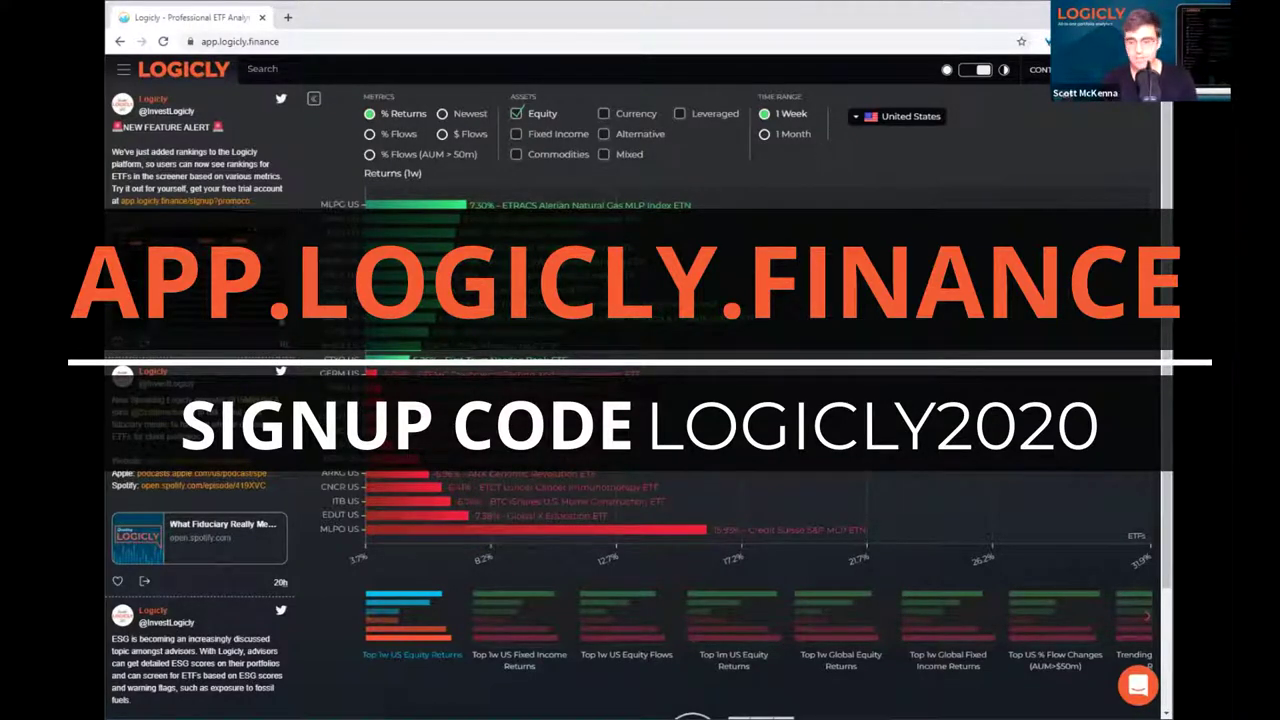
click(250, 68)
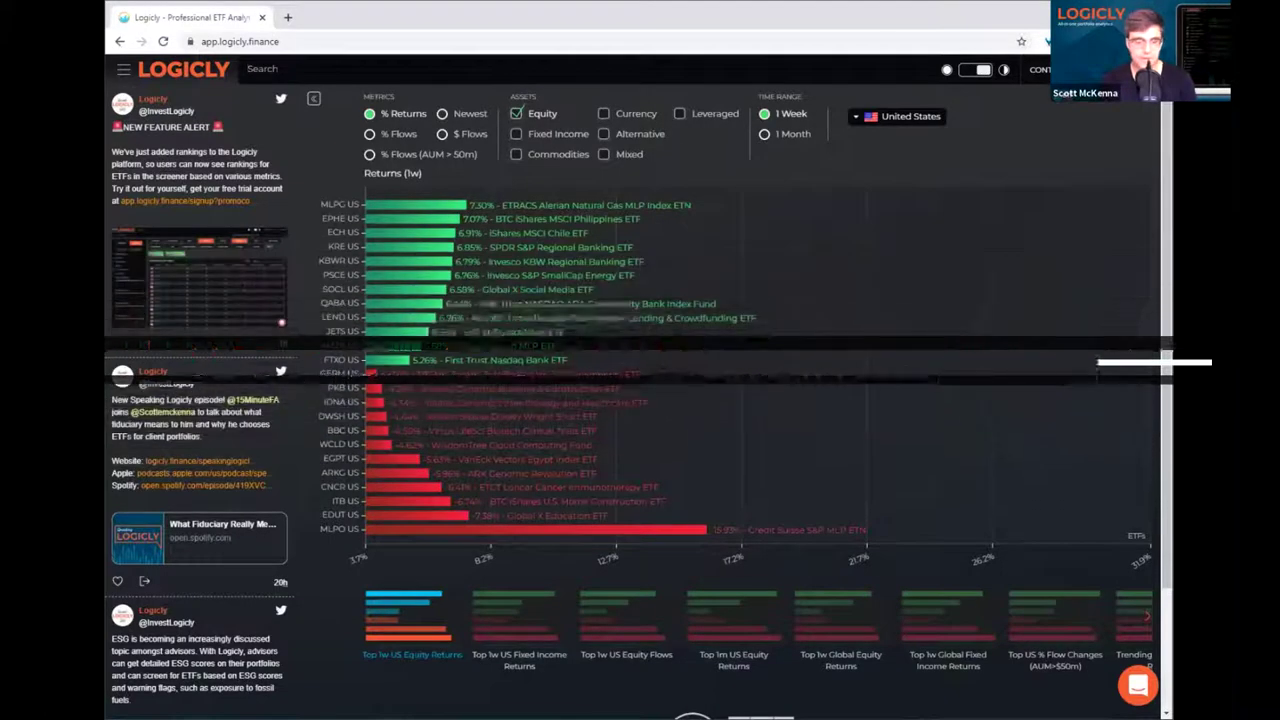
mouse_move(395, 260)
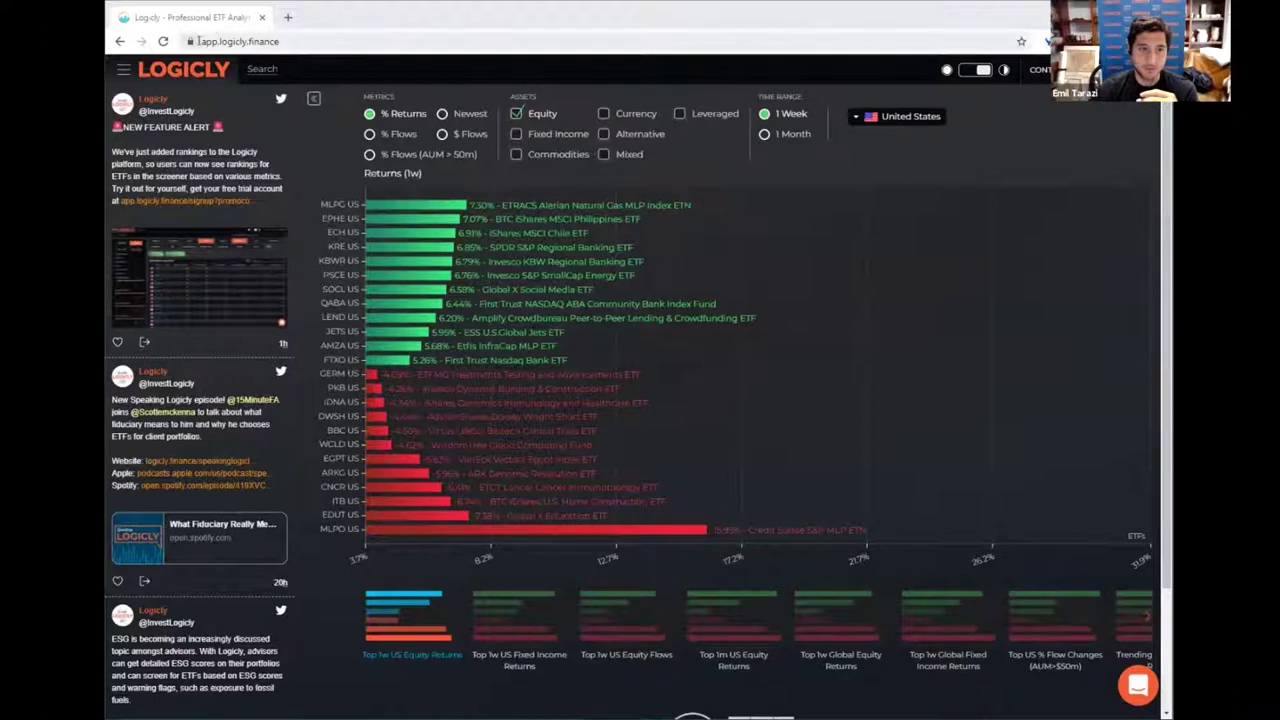
click(330, 40)
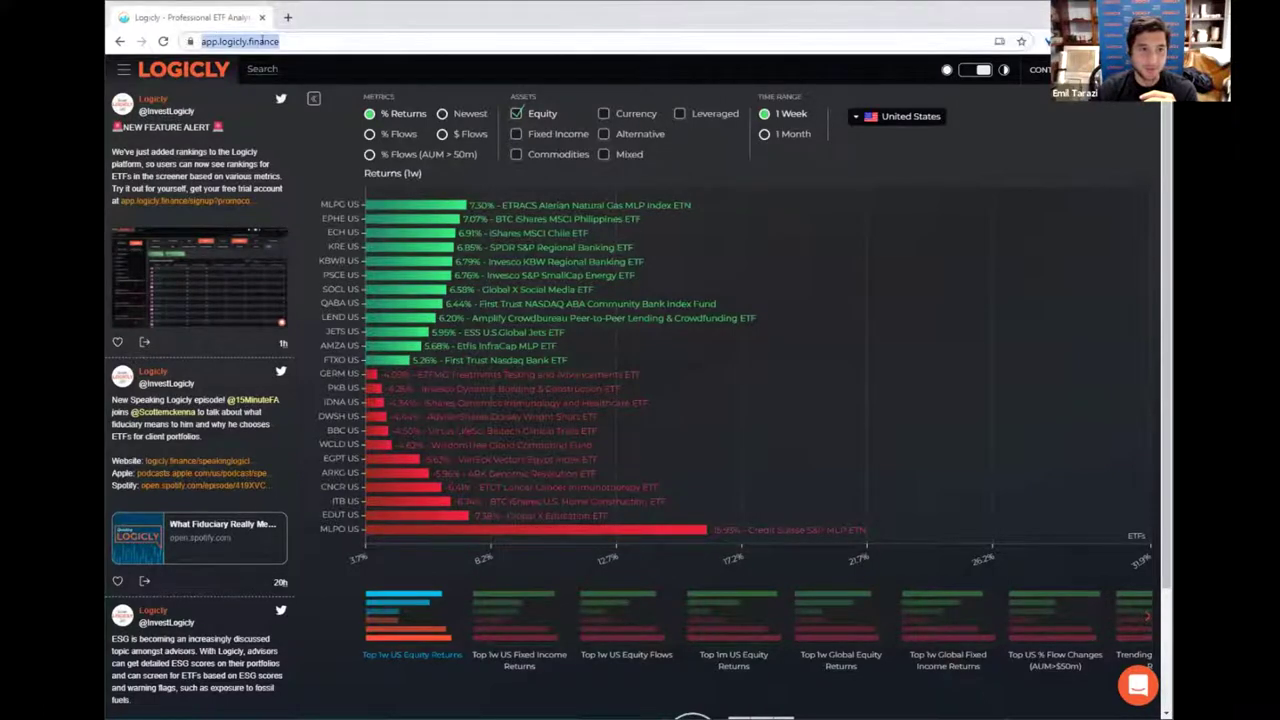
click(364, 40)
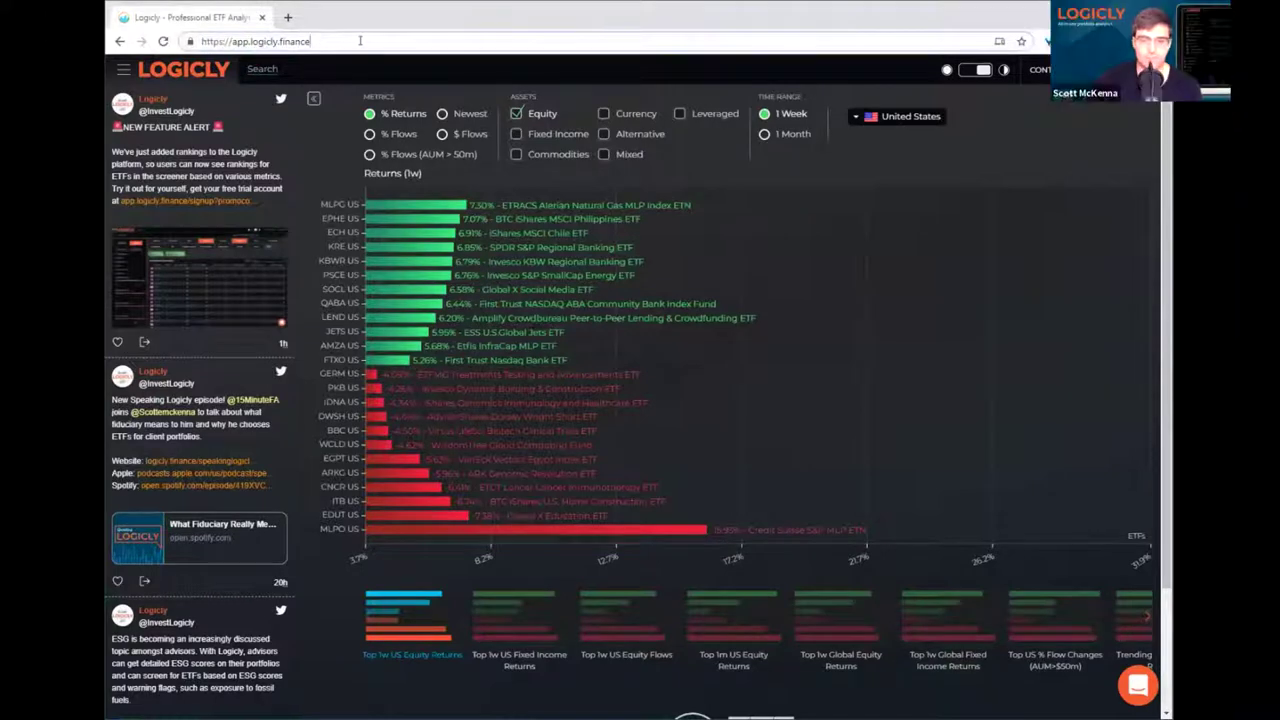
Step: Open the ETF Screener and switch it from predefined to detailed filters
click(123, 70)
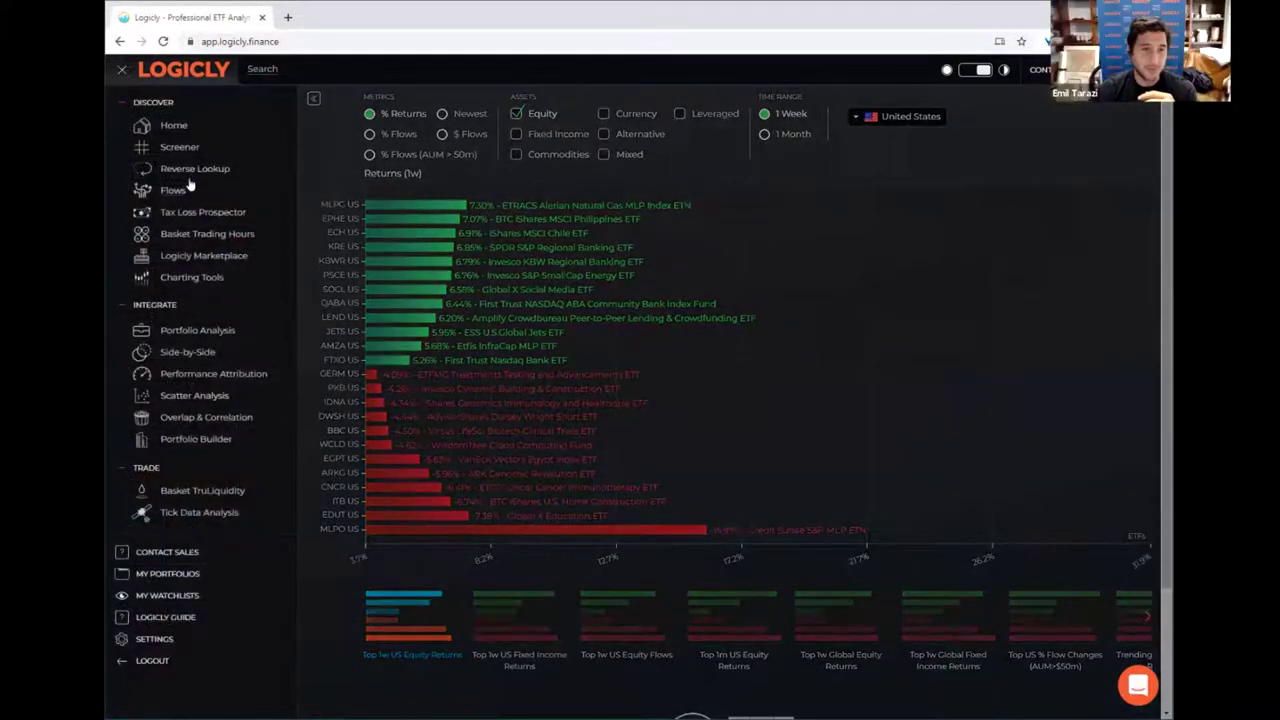
click(177, 149)
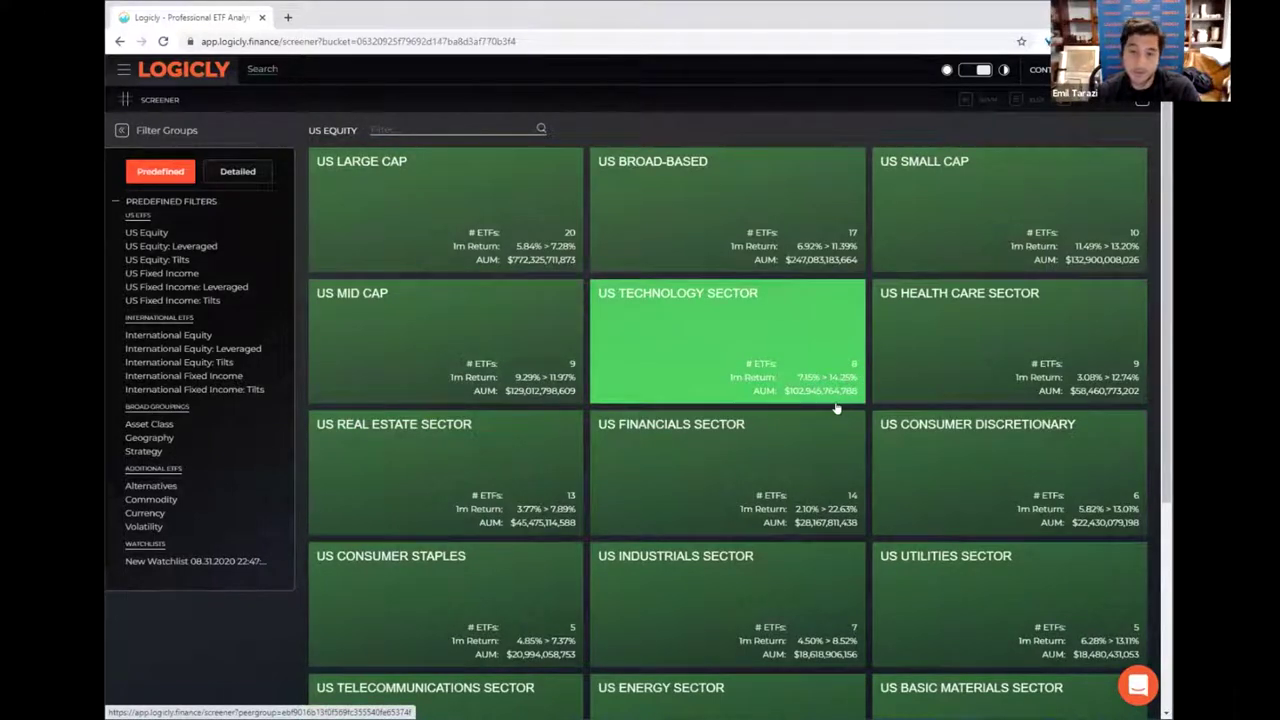
scroll(822, 410, down, 1)
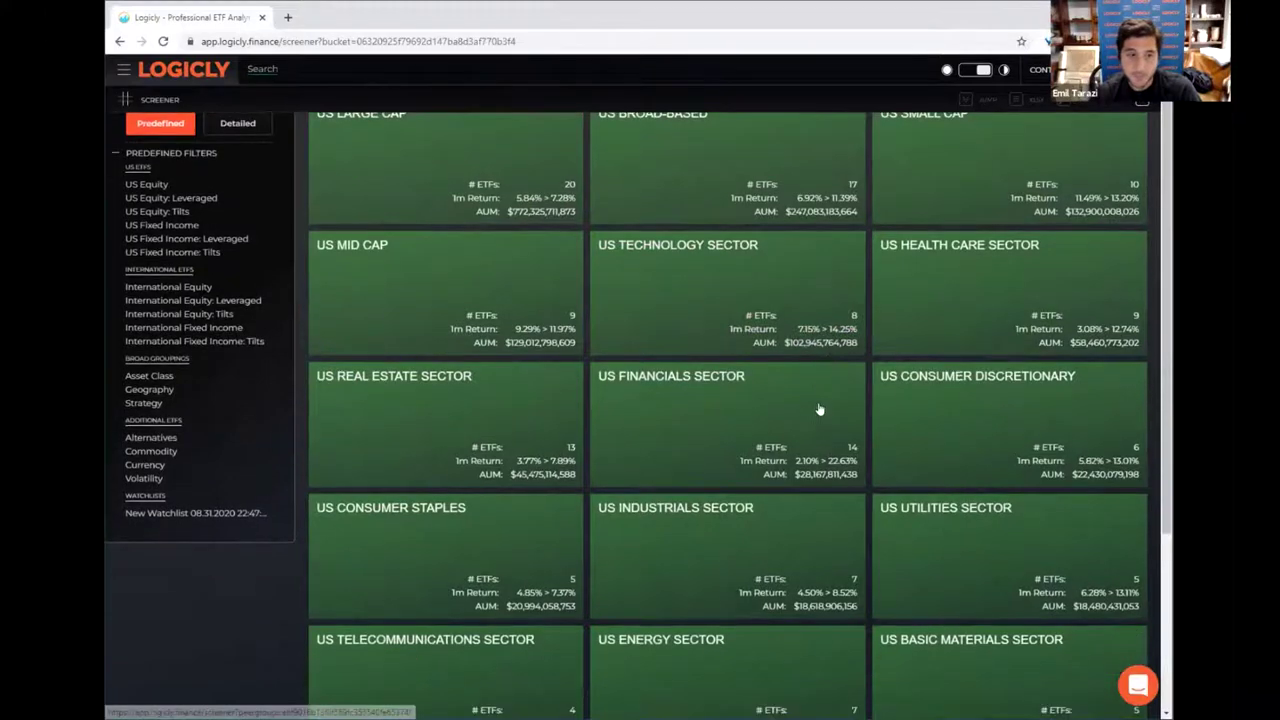
scroll(623, 435, up, 1)
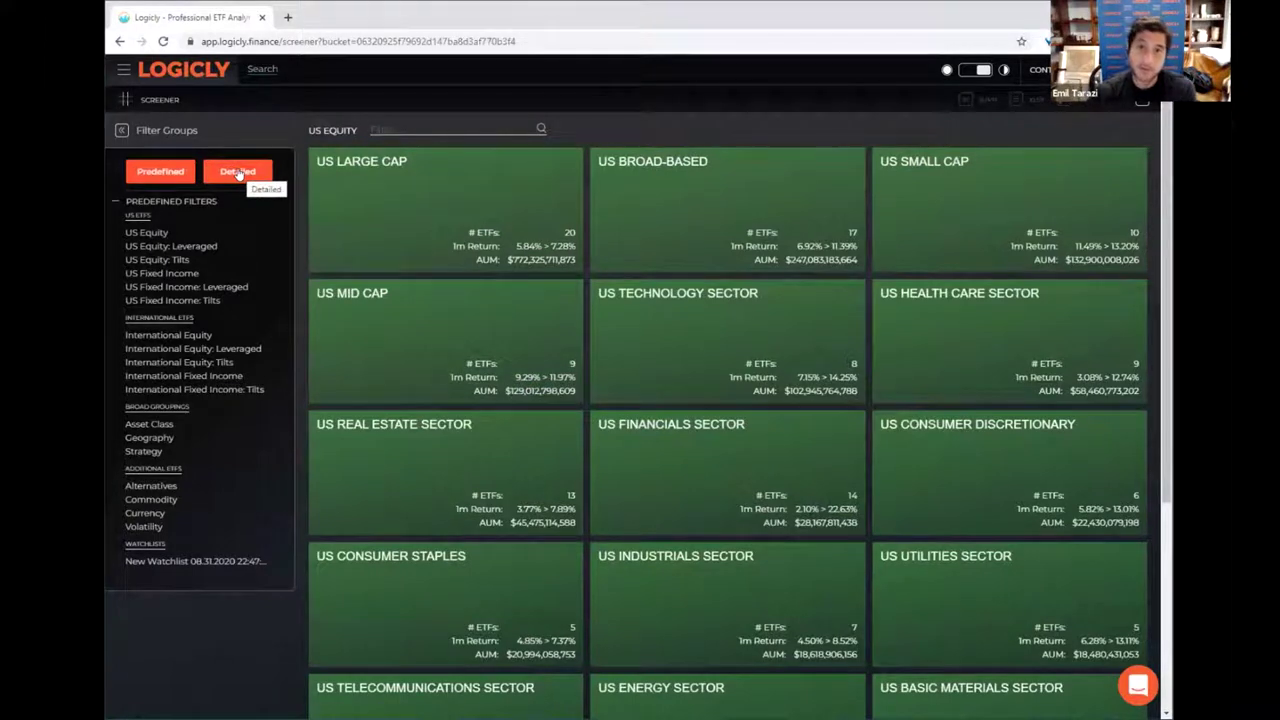
click(238, 172)
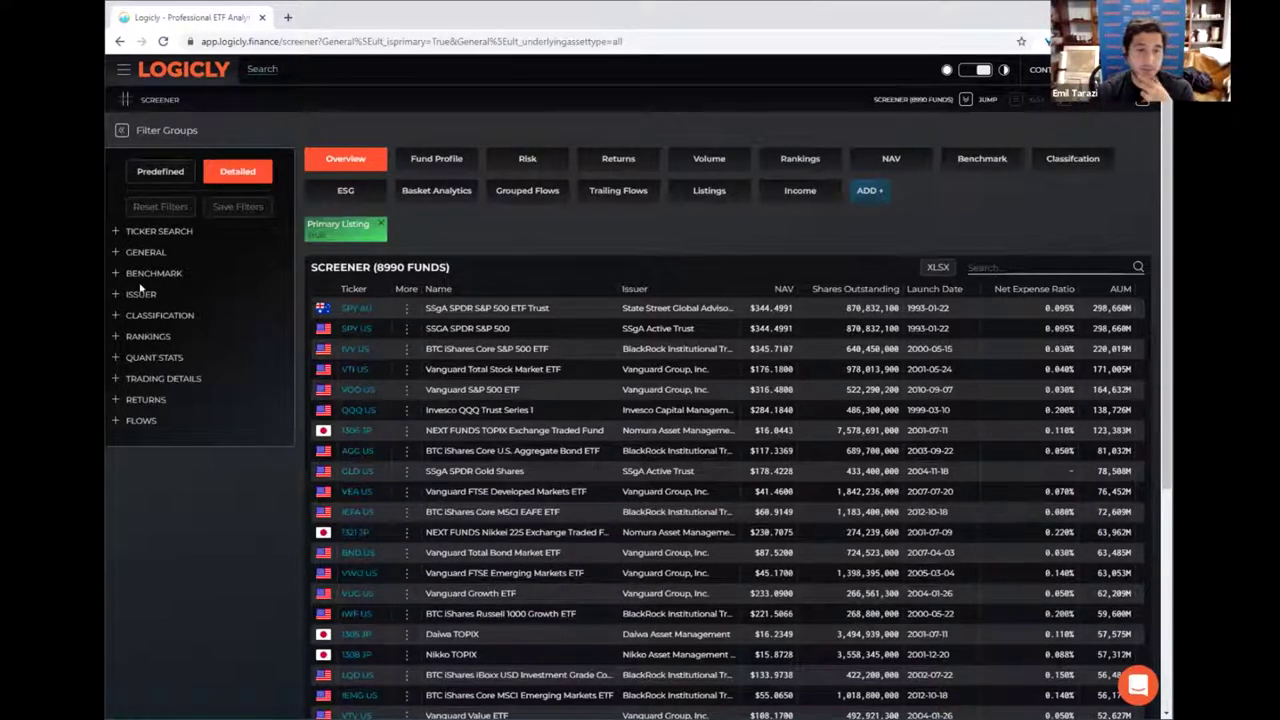
Step: Limit the screener's trading country to United States of America in the General filters
click(140, 252)
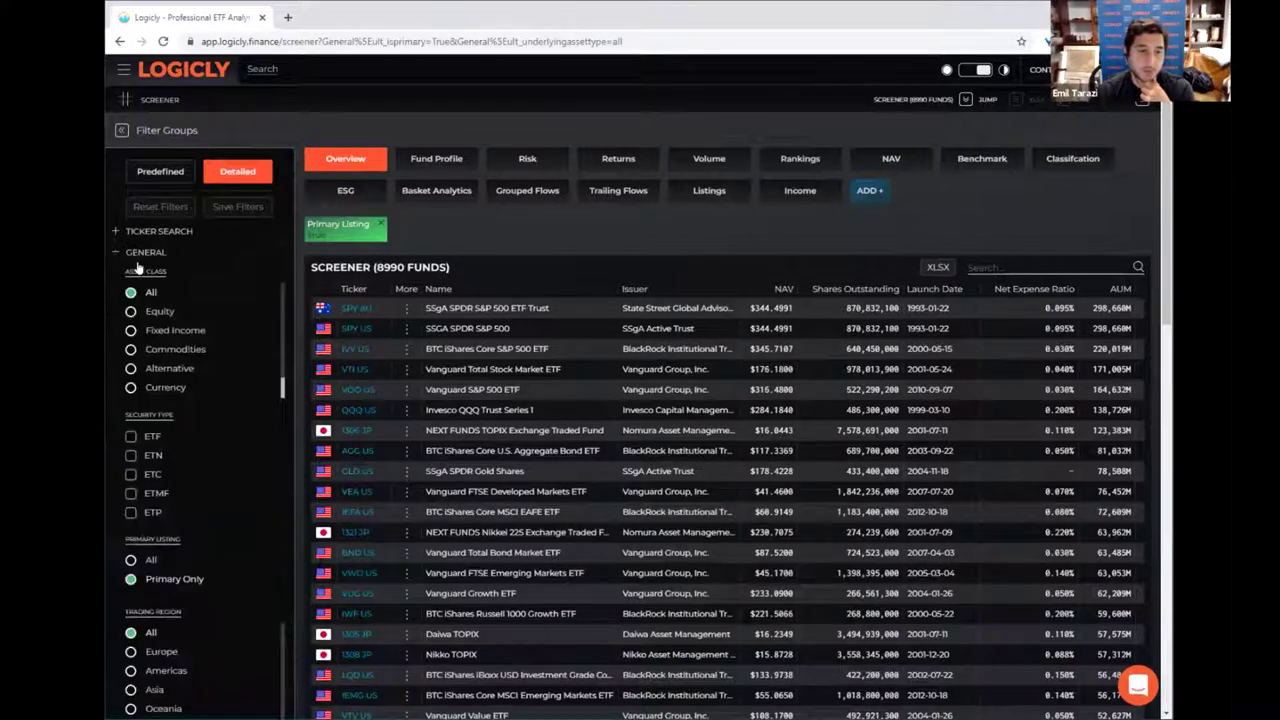
scroll(212, 420, down, 1)
scroll(193, 420, down, 1)
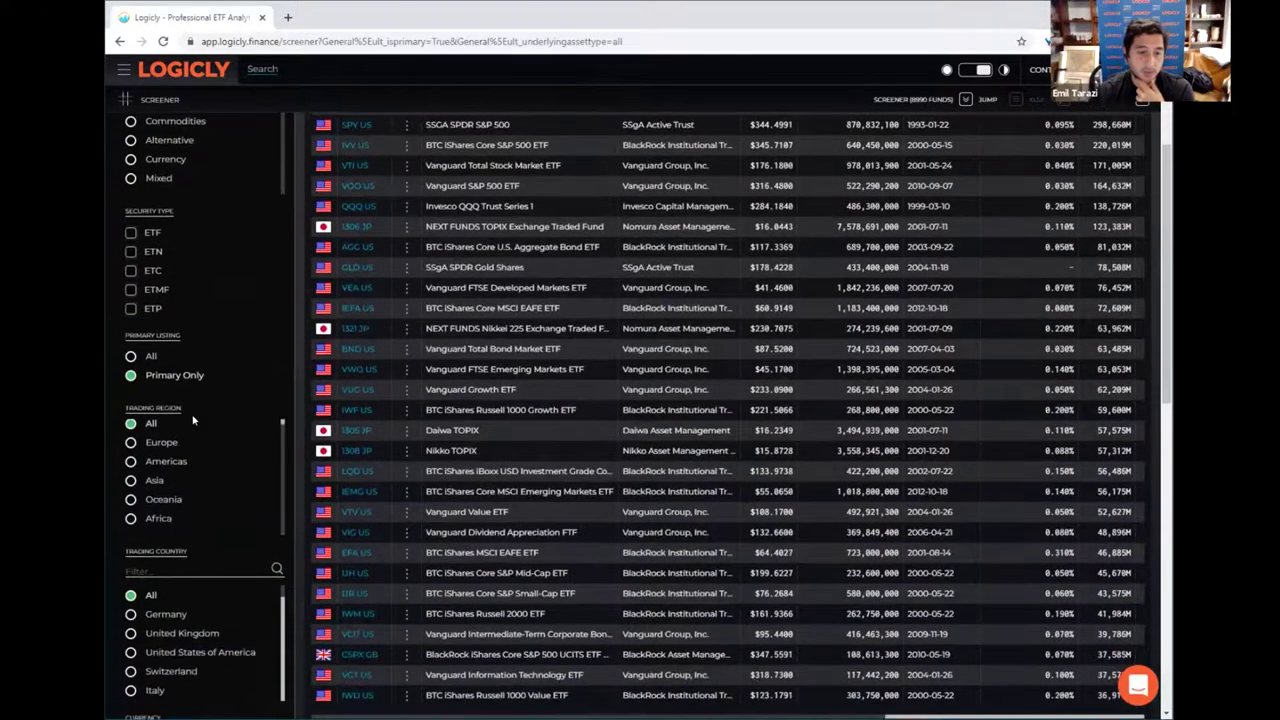
click(130, 653)
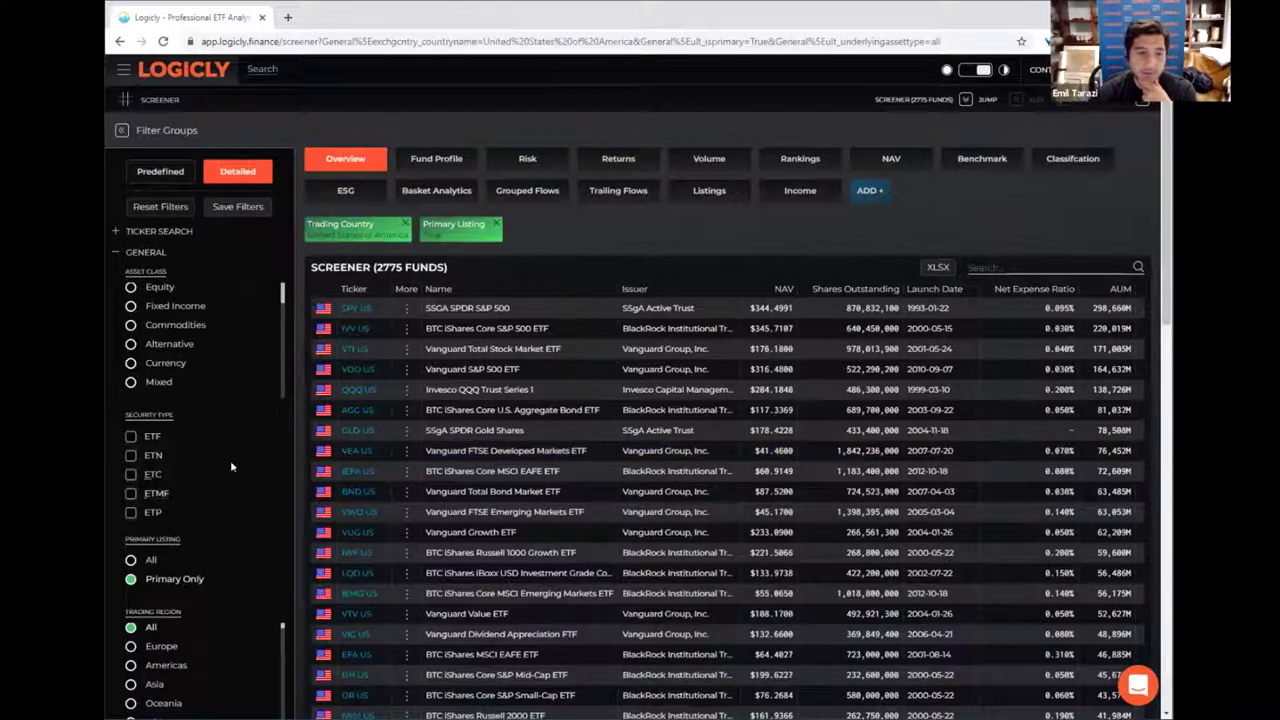
scroll(236, 432, down, 3)
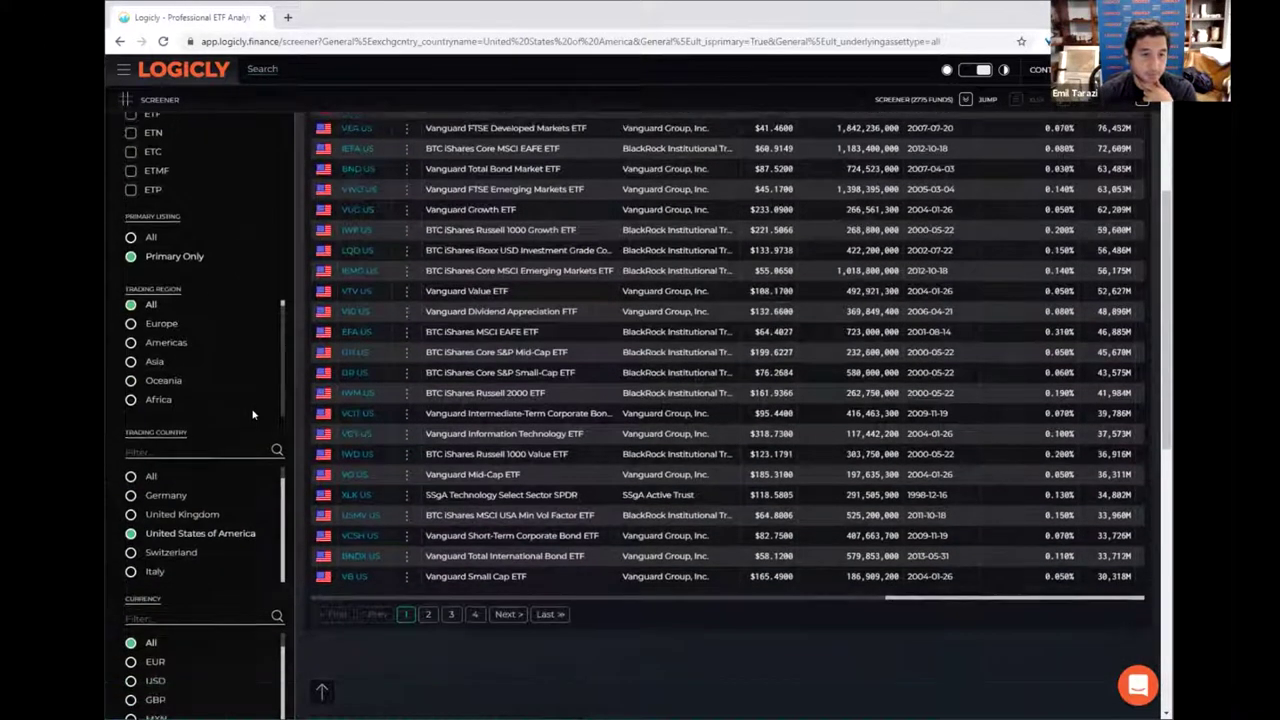
scroll(240, 416, down, 2)
scroll(157, 443, up, 3)
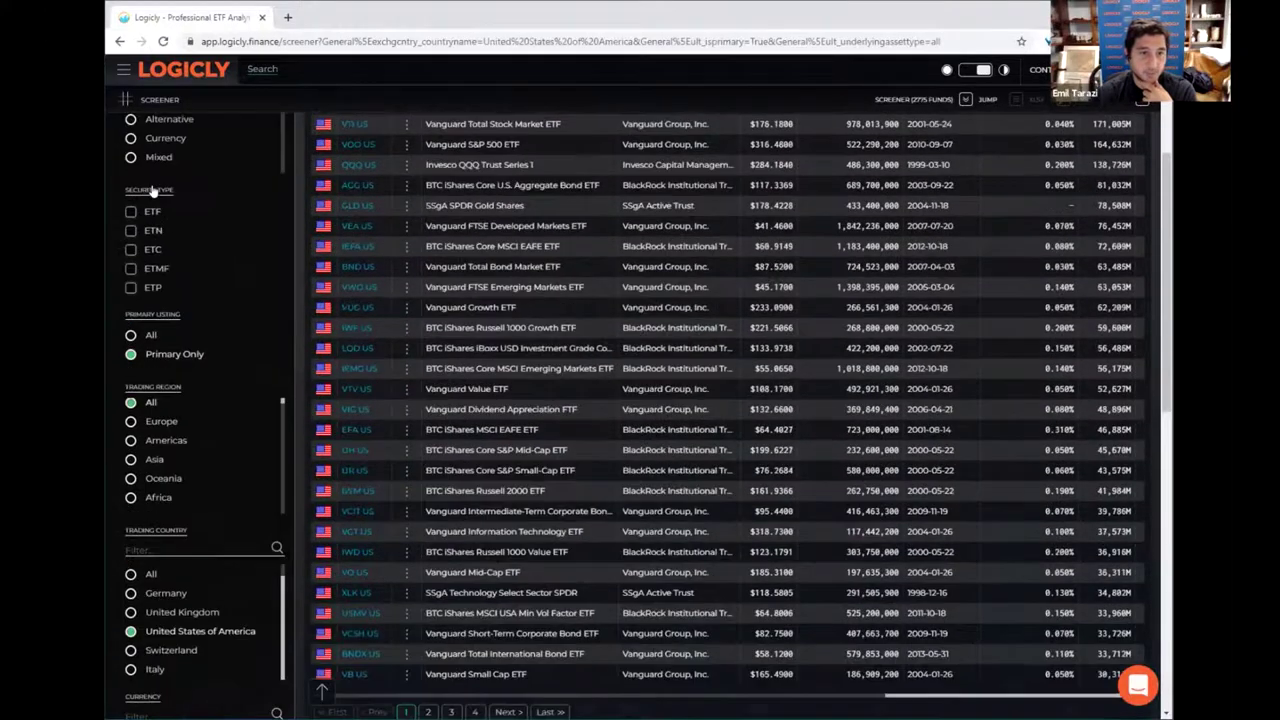
scroll(152, 190, up, 3)
click(151, 183)
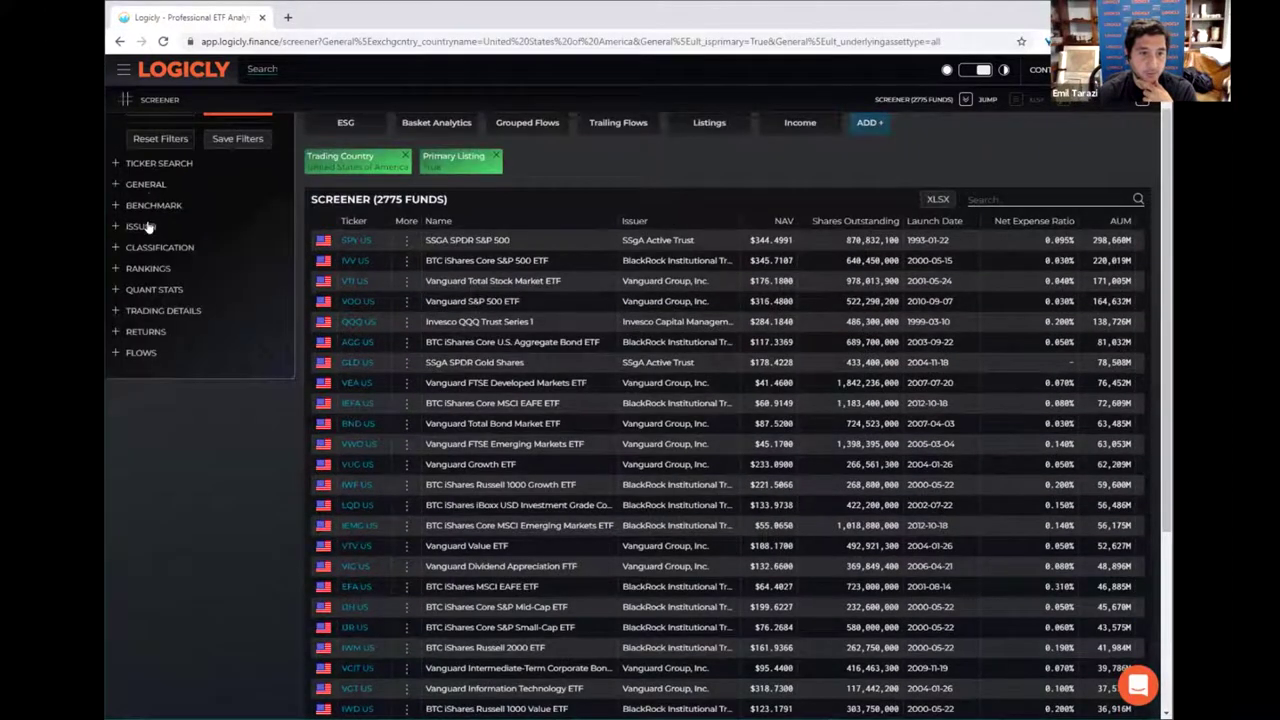
Step: Filter the funds by benchmark index name, selecting S&P 500 (Net TR) and S&P 500
click(173, 207)
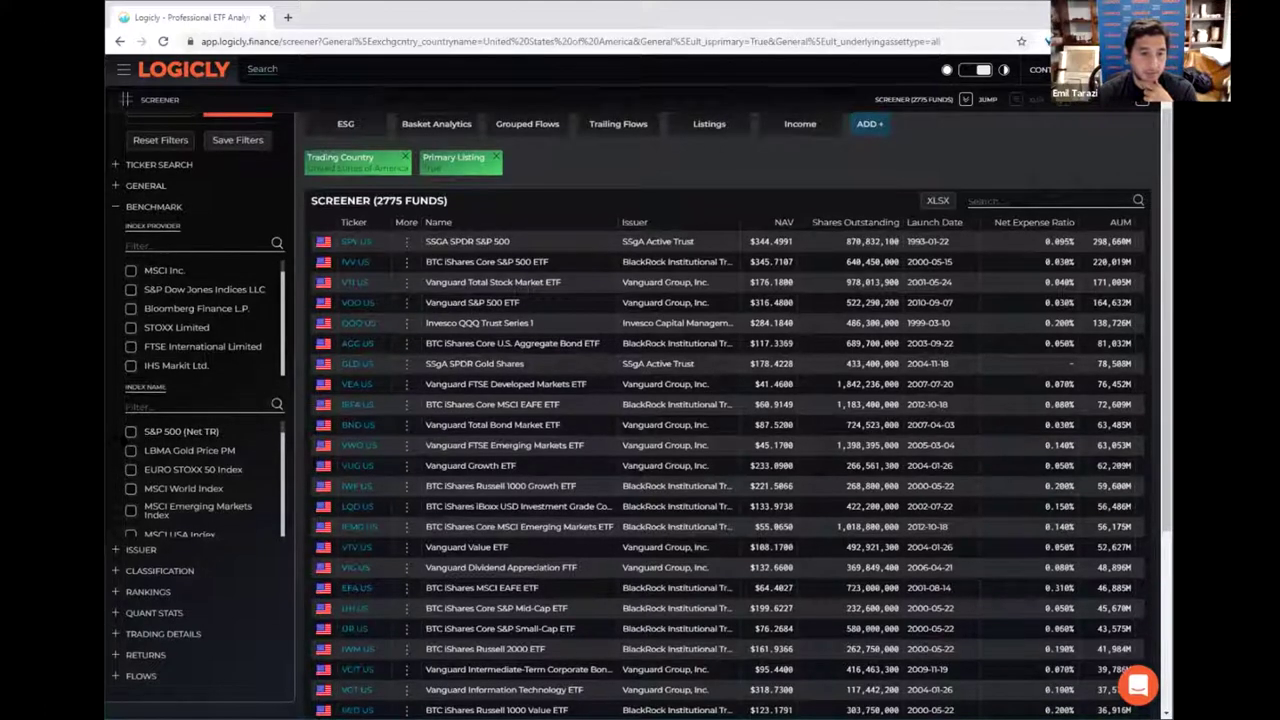
scroll(124, 440, up, 1)
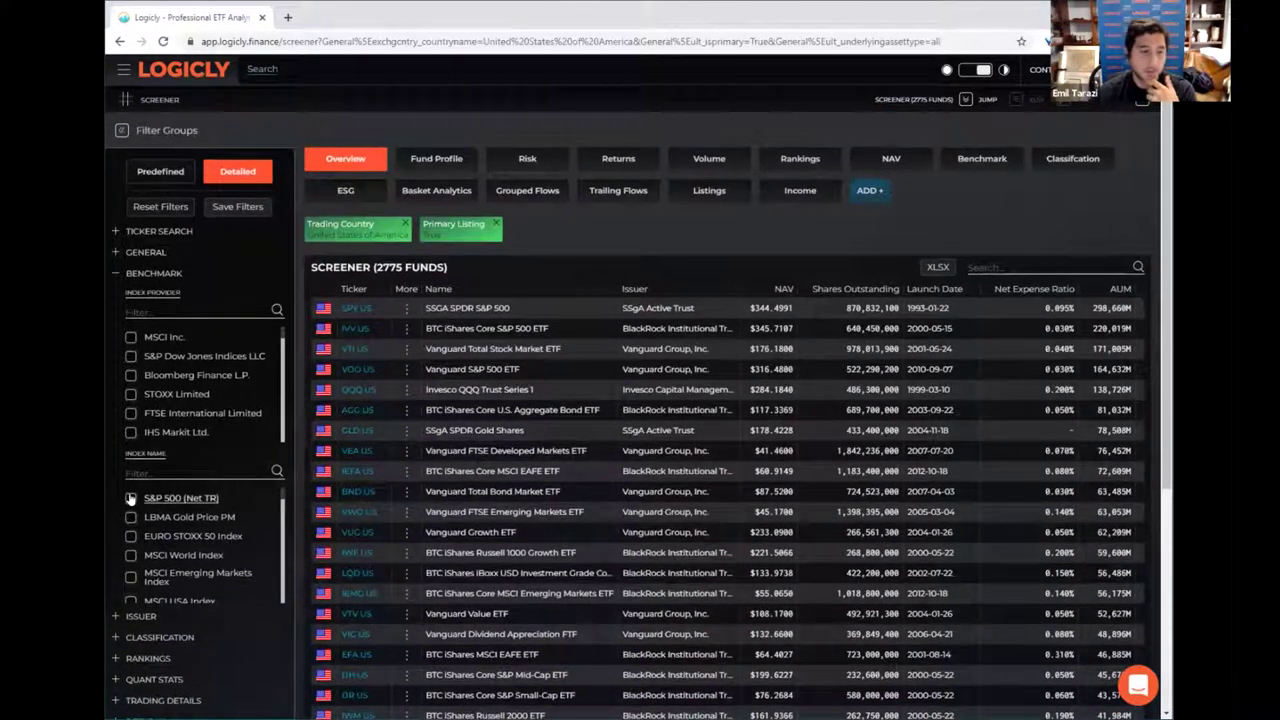
click(131, 499)
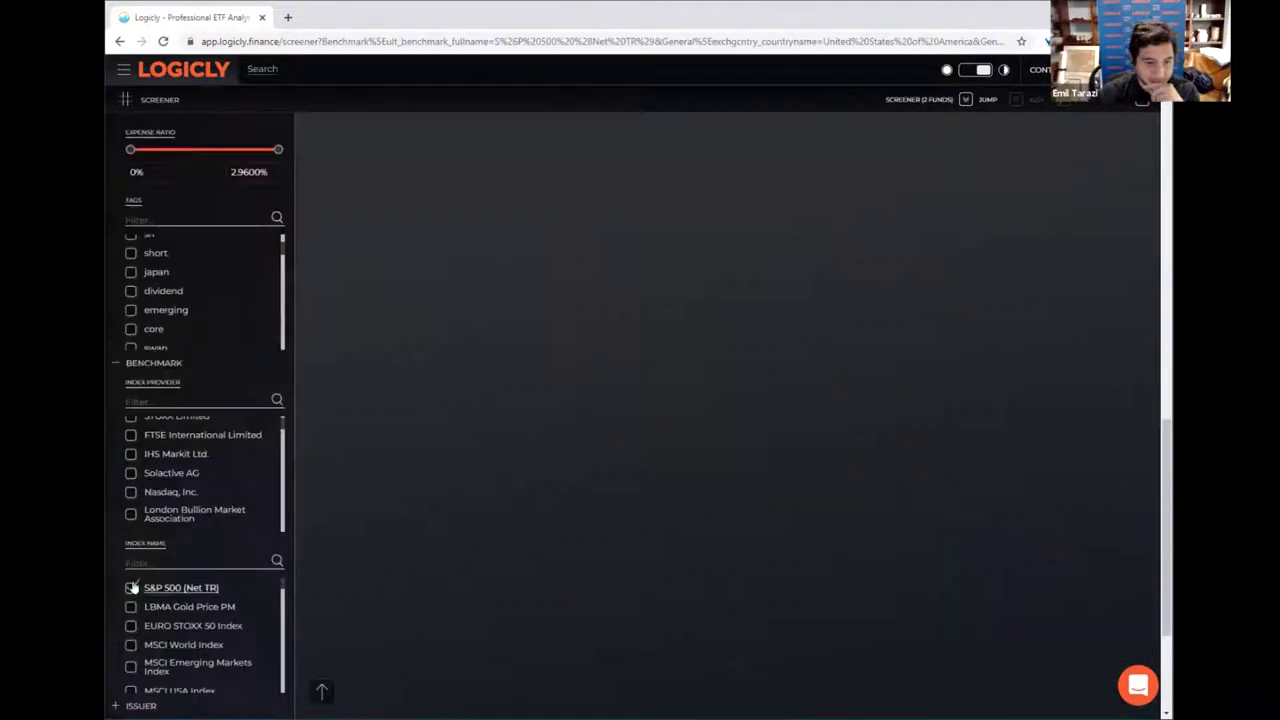
click(140, 562)
text(S&P)
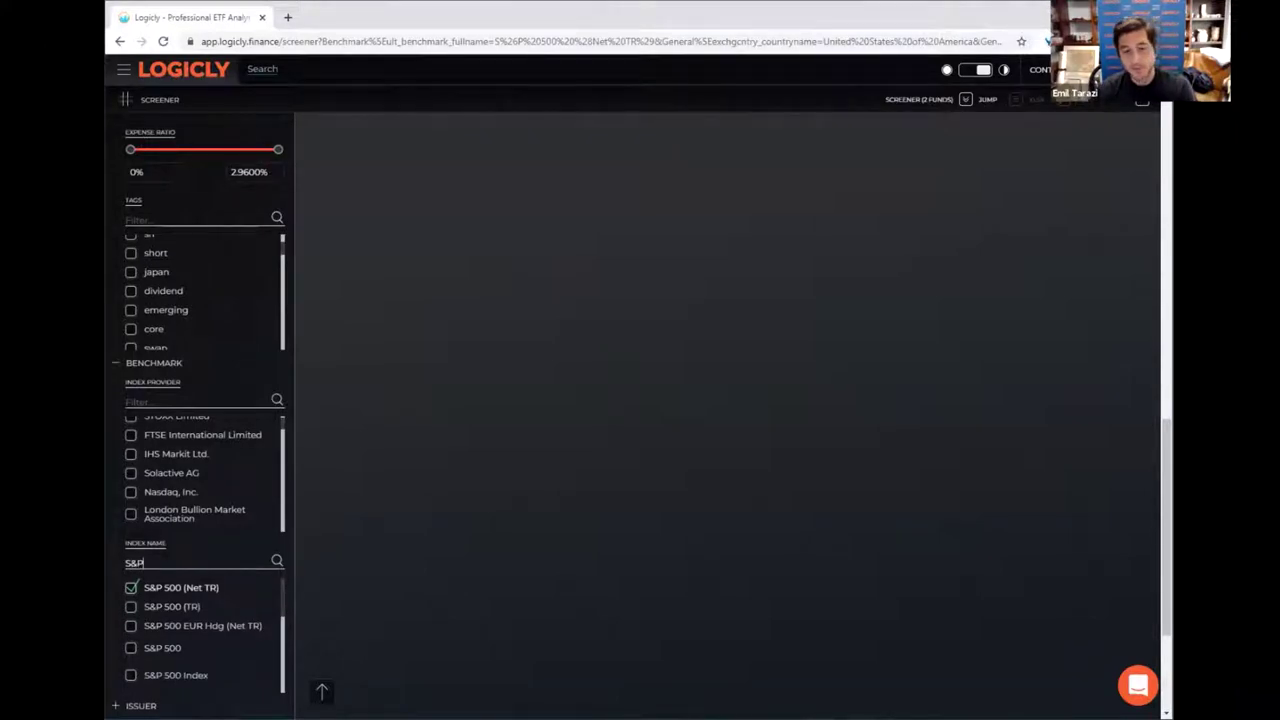
scroll(221, 624, down, 1)
scroll(220, 618, up, 2)
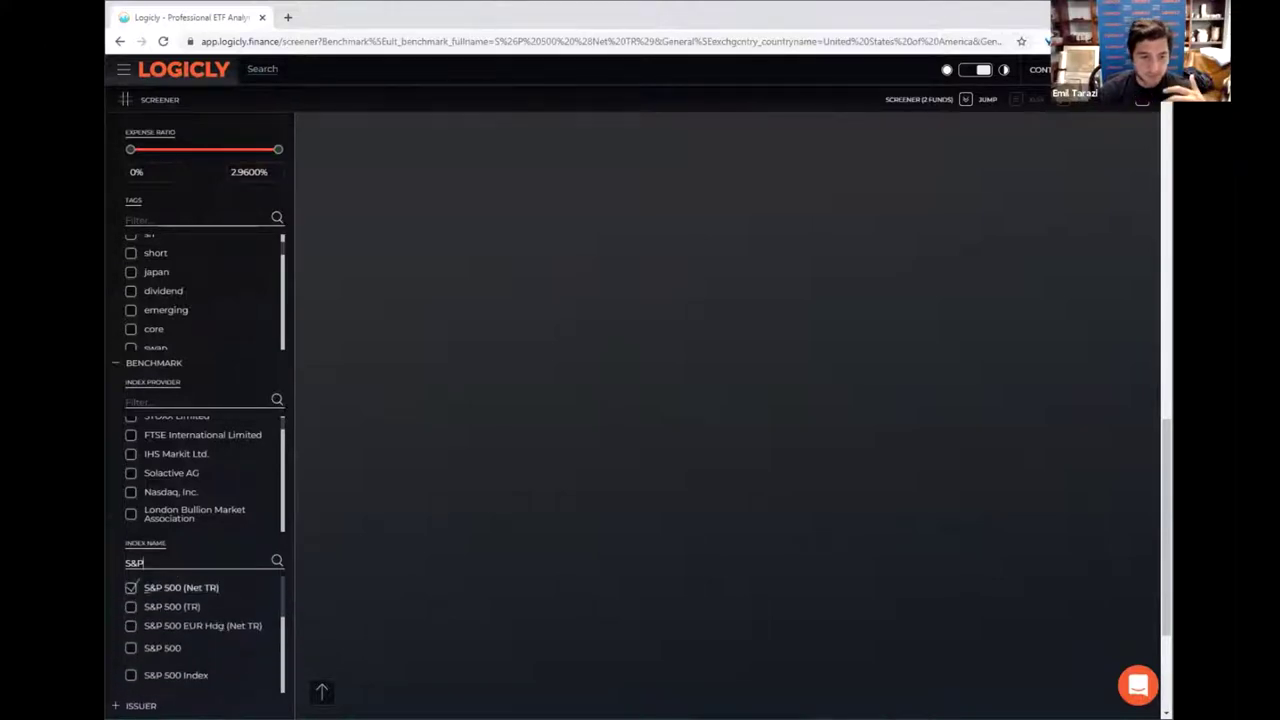
text(500)
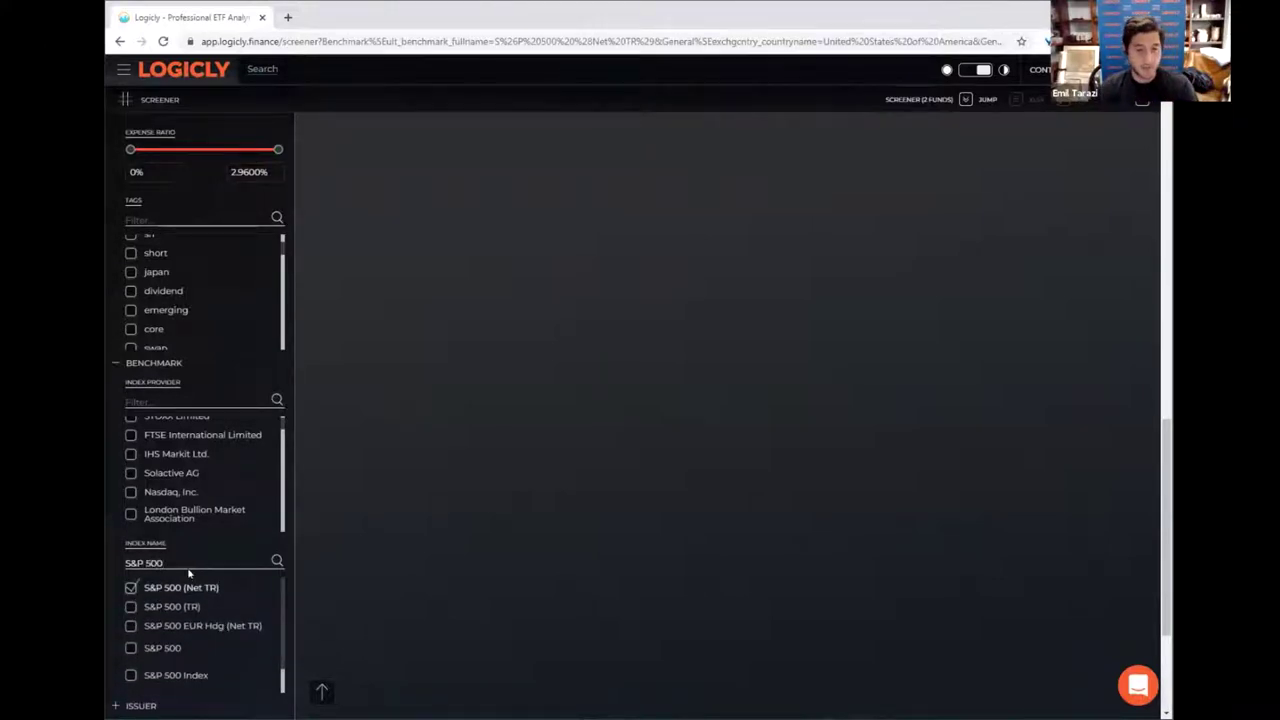
click(130, 648)
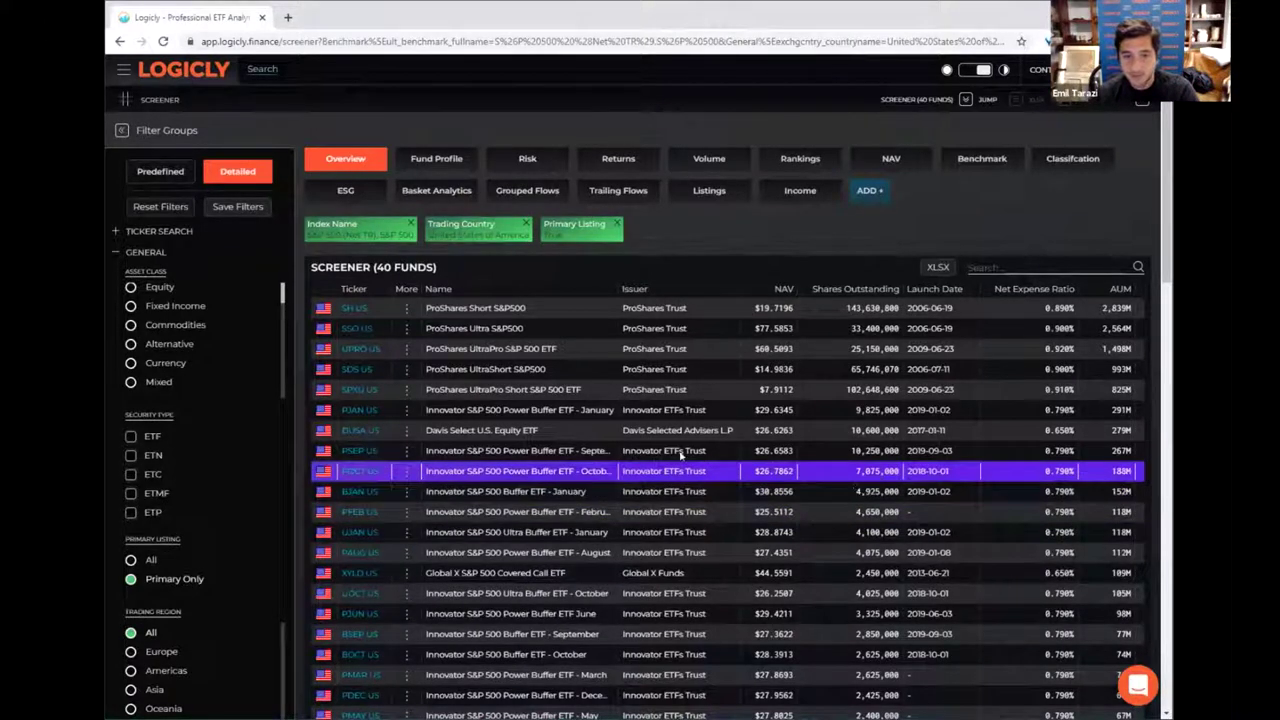
Step: Look through the listed S&P 500 funds, and remove the Index Name filter
scroll(682, 455, down, 1)
scroll(600, 420, up, 1)
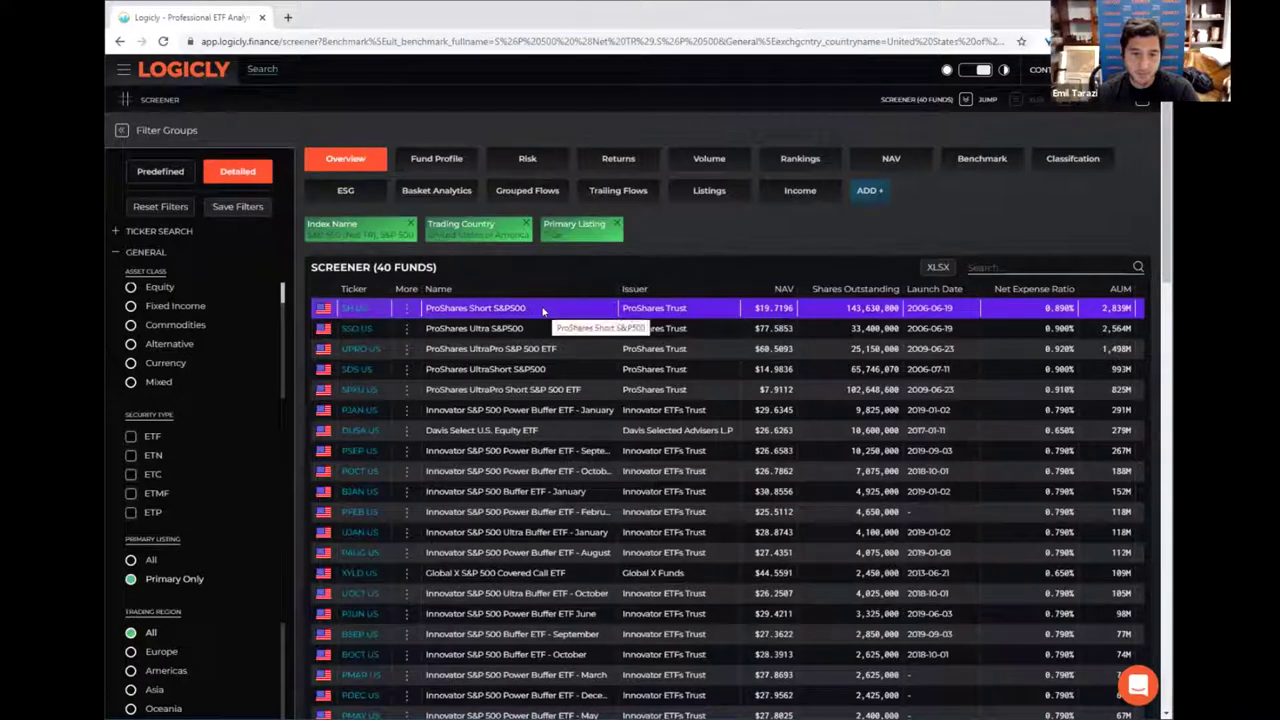
scroll(555, 340, down, 1)
scroll(600, 365, down, 1)
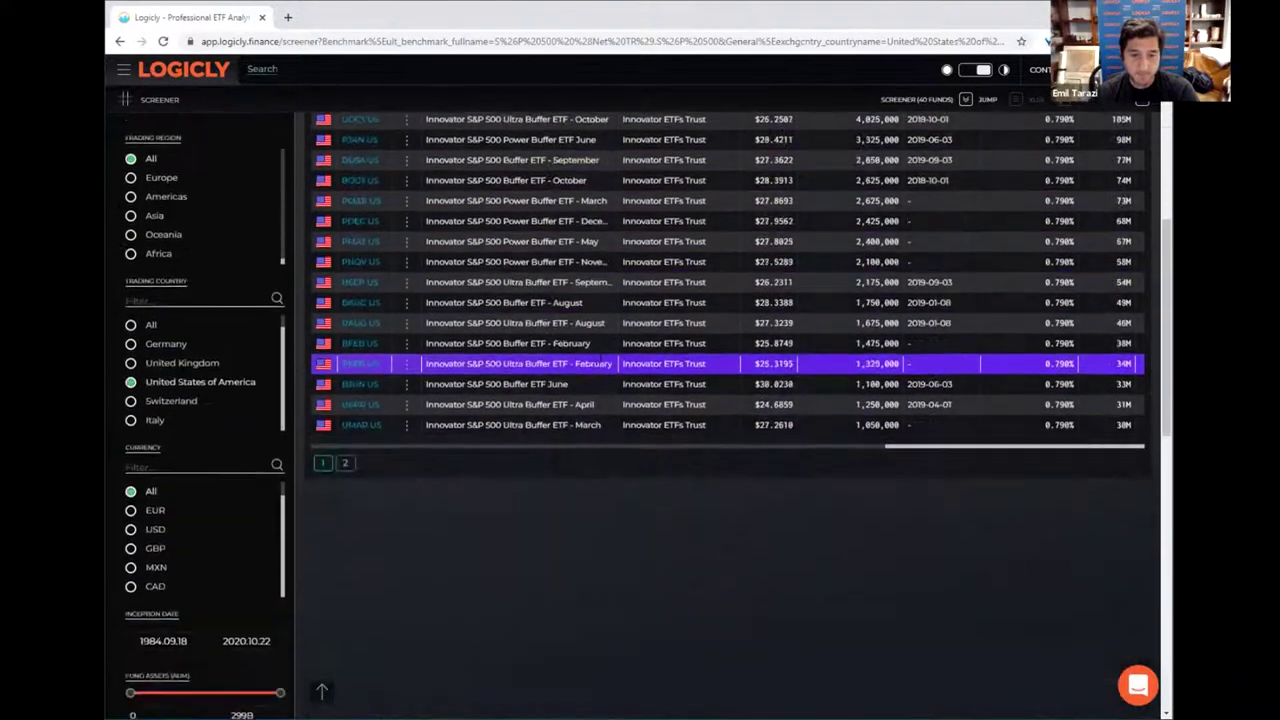
scroll(500, 400, up, 10)
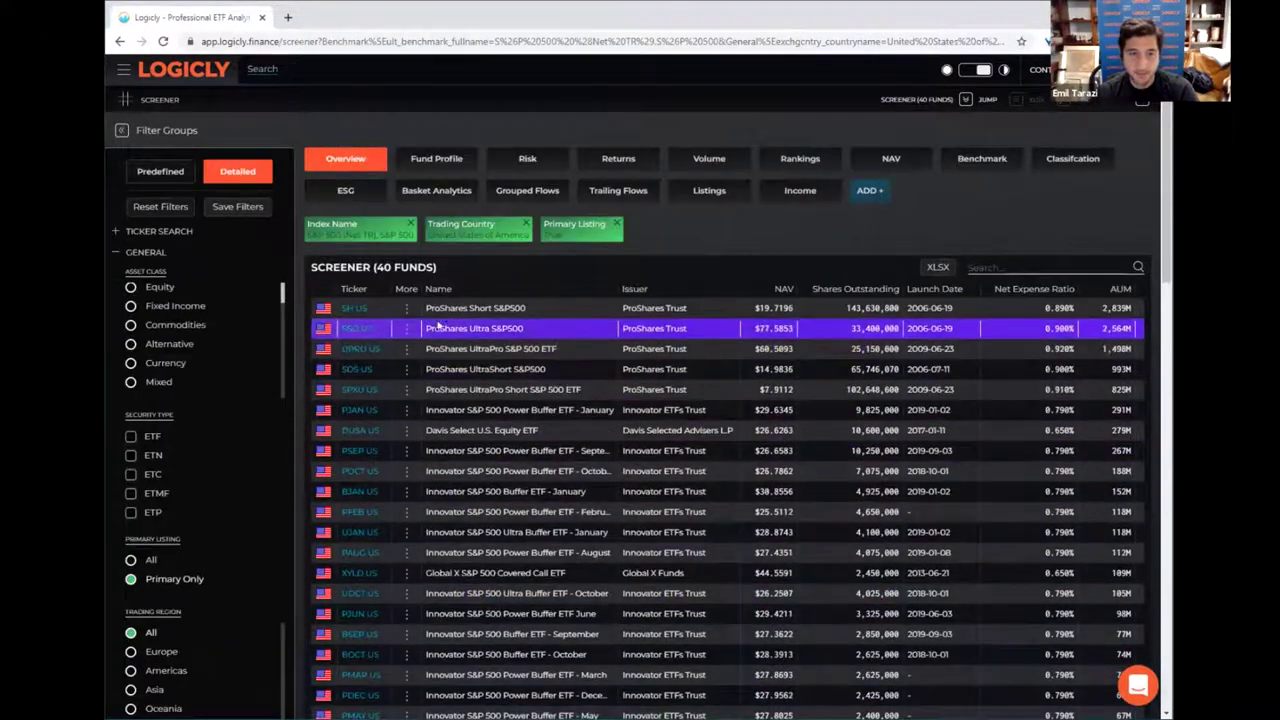
click(410, 223)
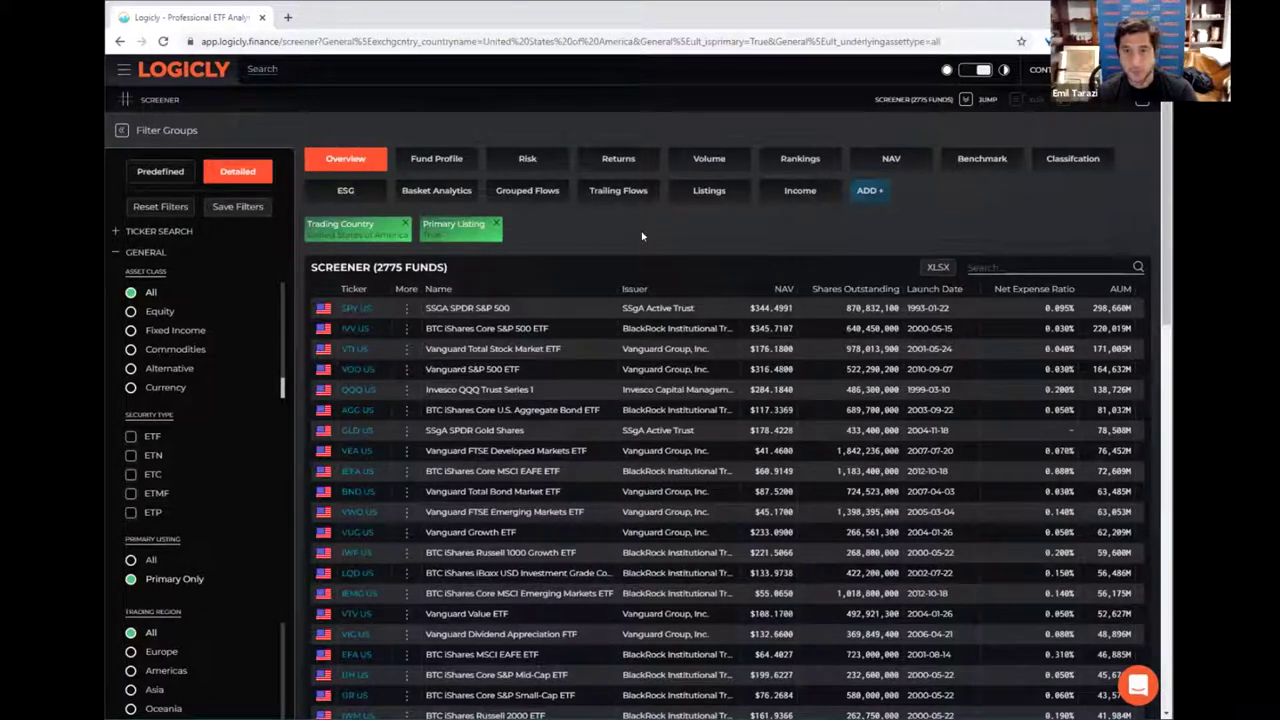
Step: Look over the General filter options and reset all screener filters
click(140, 254)
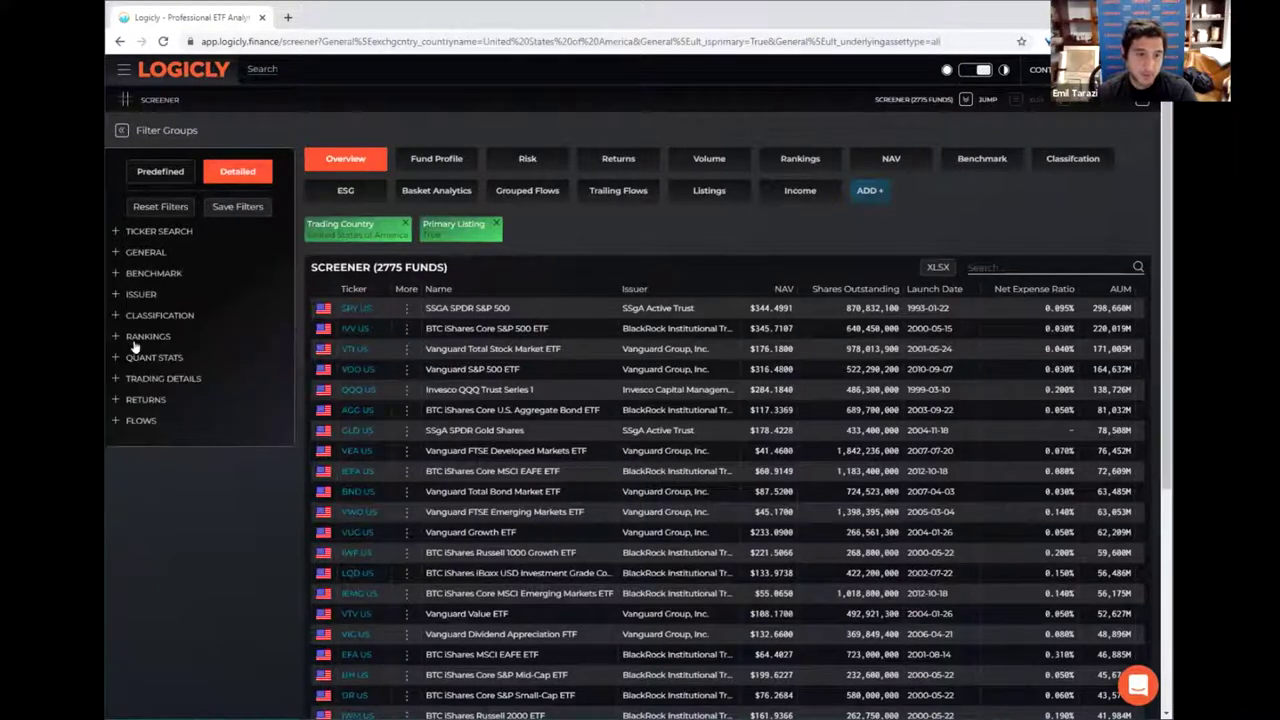
click(140, 254)
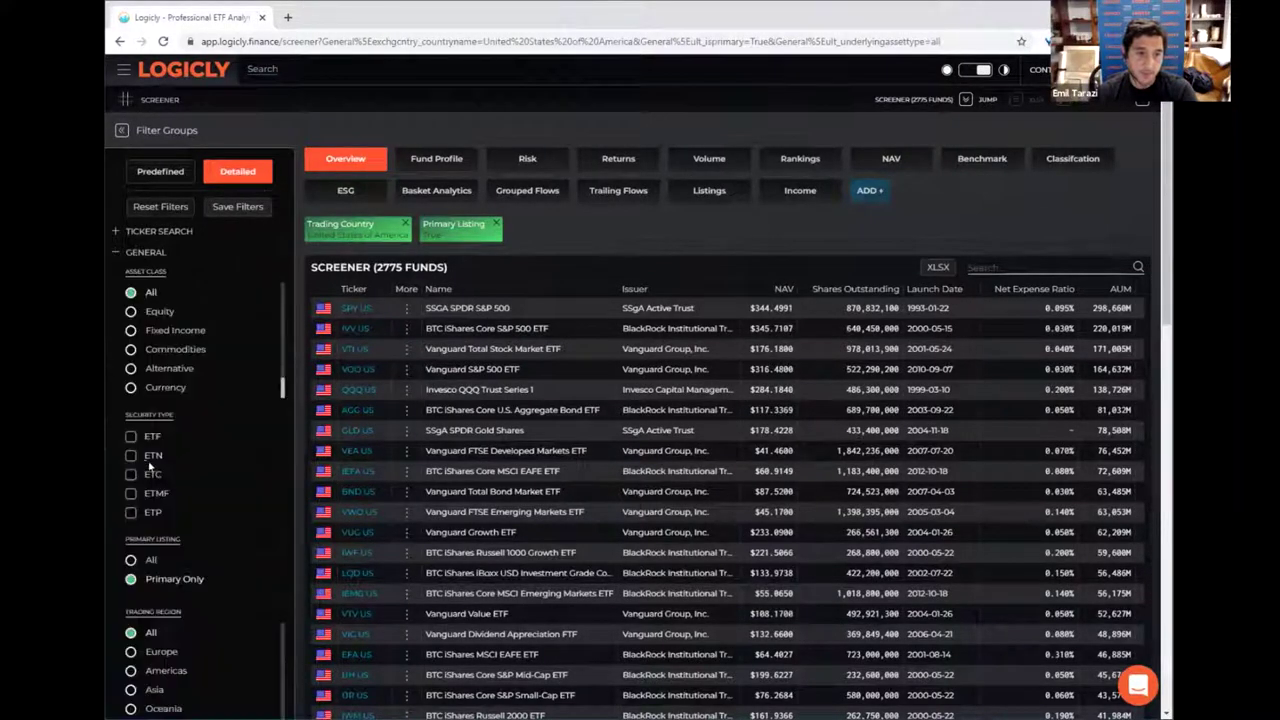
scroll(184, 477, down, 15)
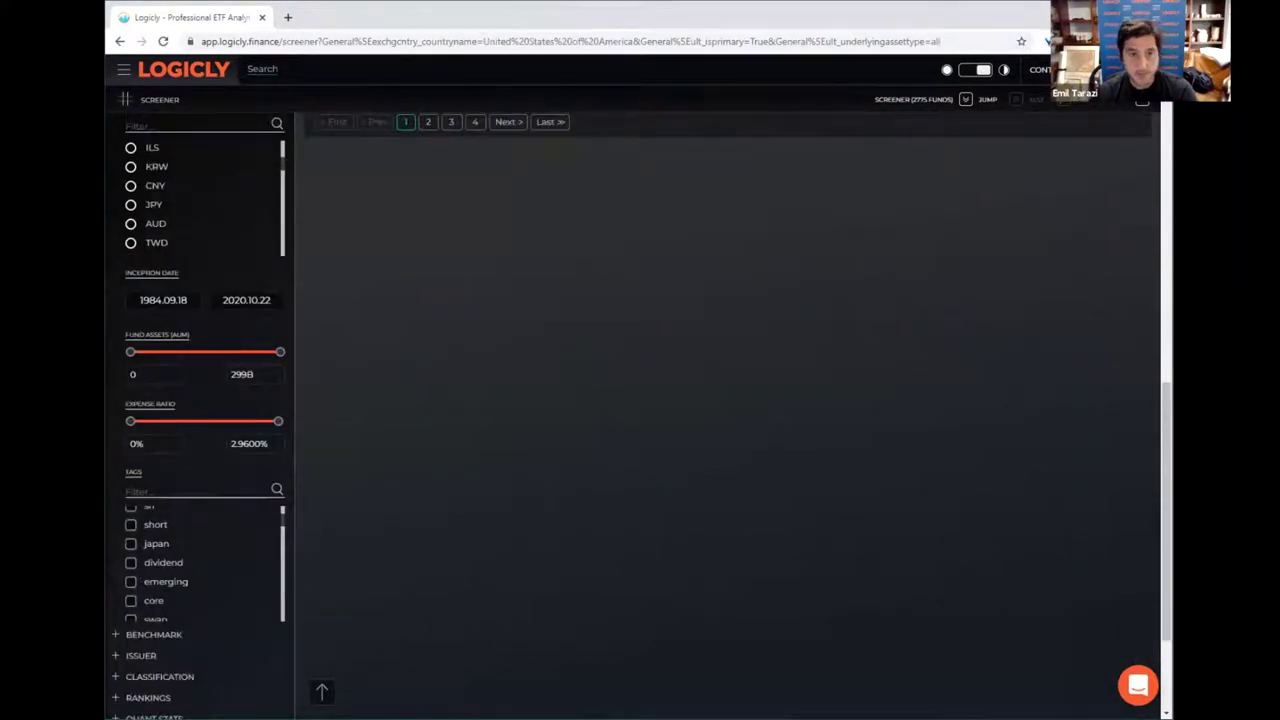
scroll(186, 527, up, 1)
scroll(150, 480, up, 8)
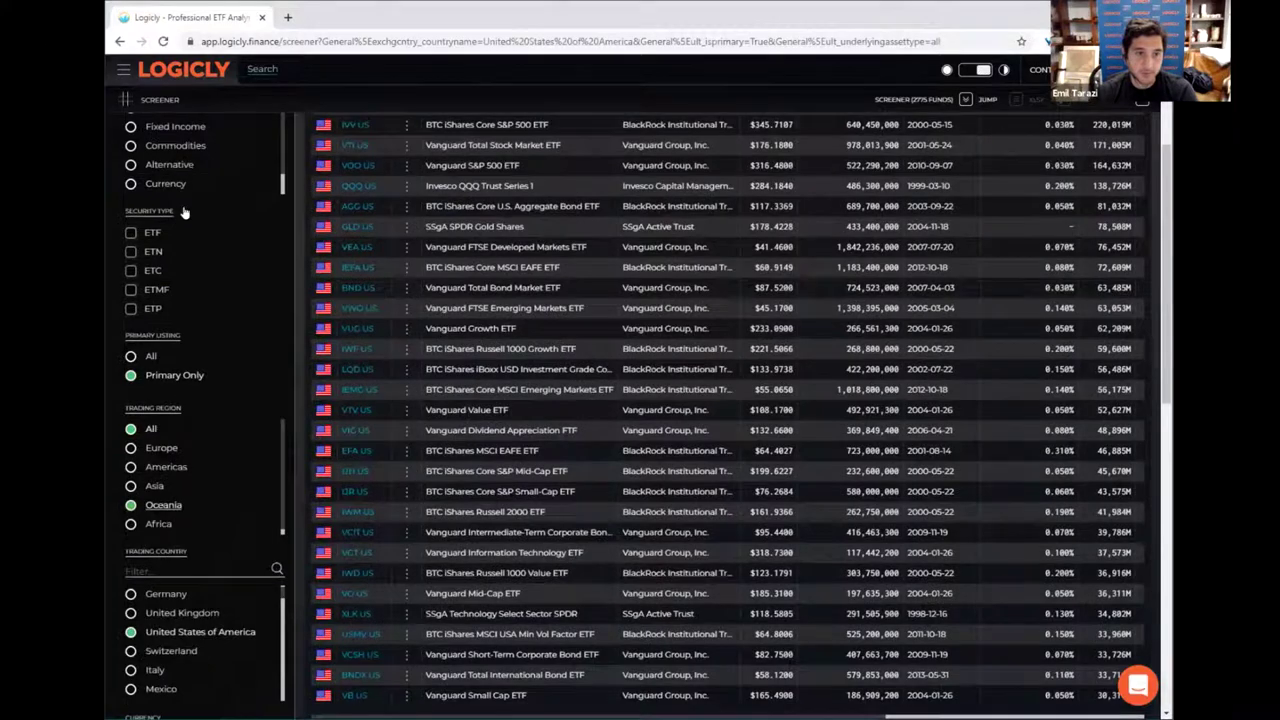
scroll(184, 212, up, 3)
click(185, 206)
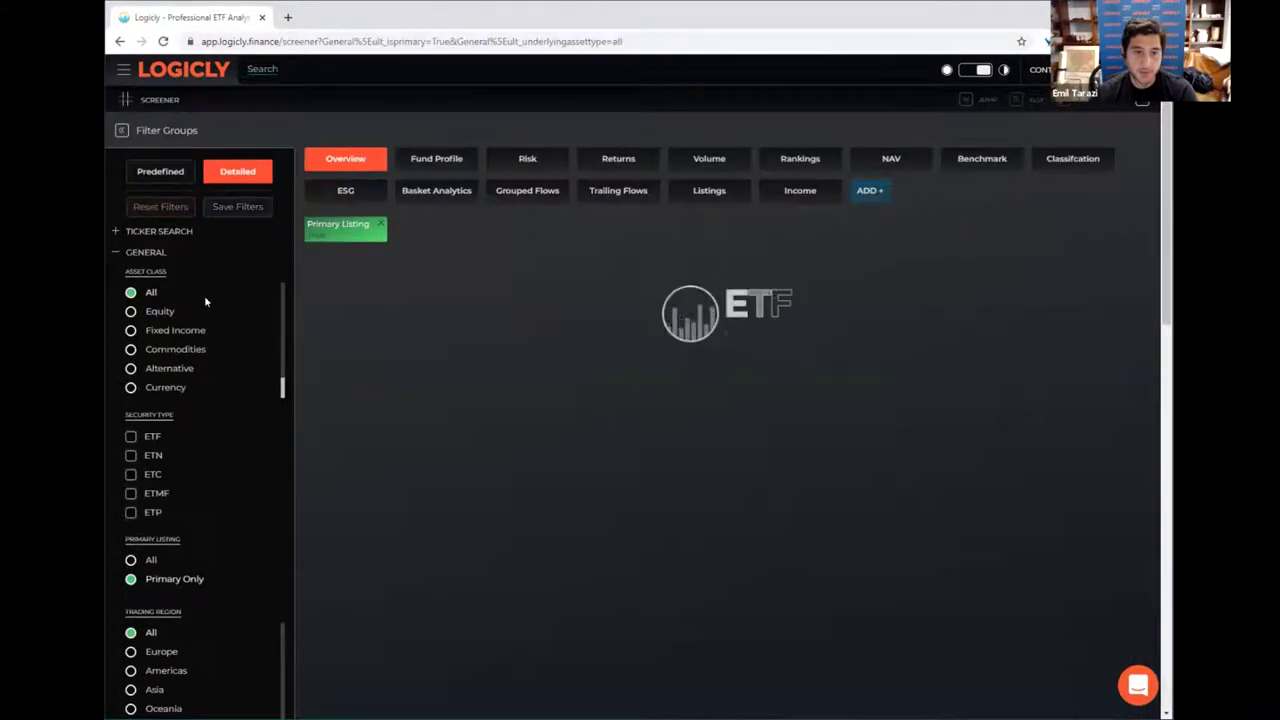
Step: Set the General trading country filter to United States of America
scroll(195, 337, down, 3)
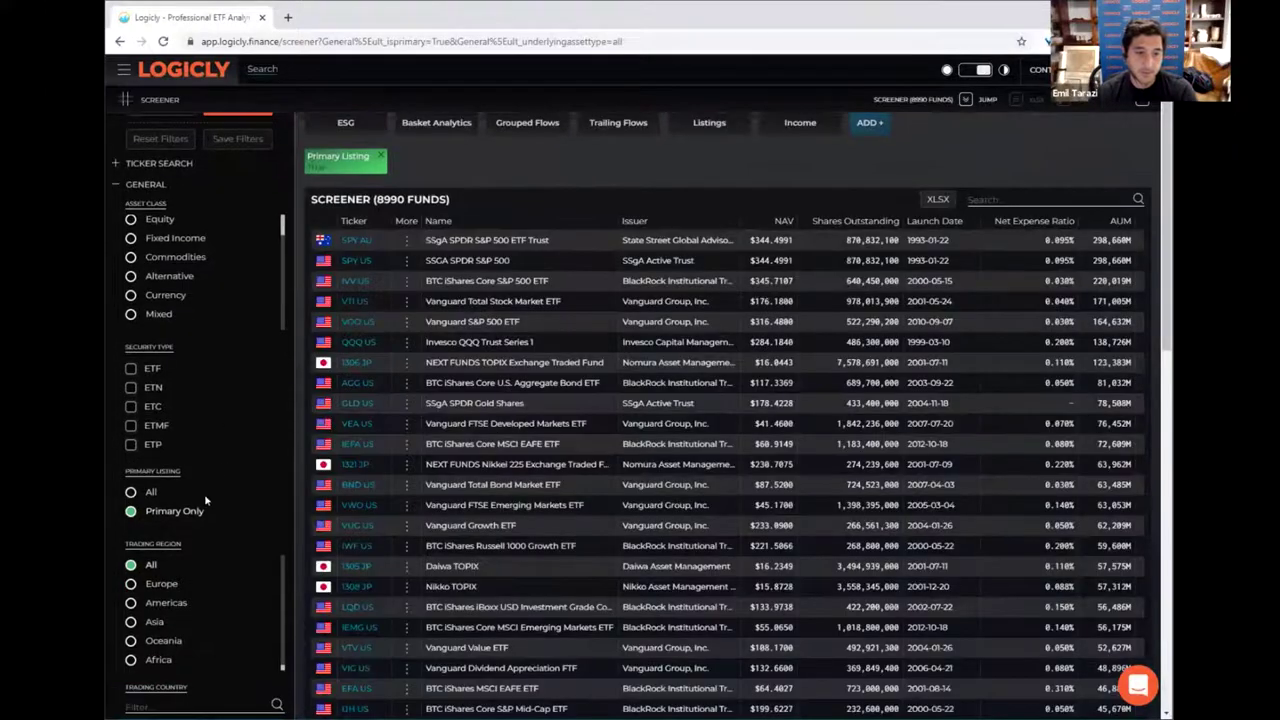
scroll(190, 510, down, 2)
scroll(130, 592, down, 1)
click(160, 700)
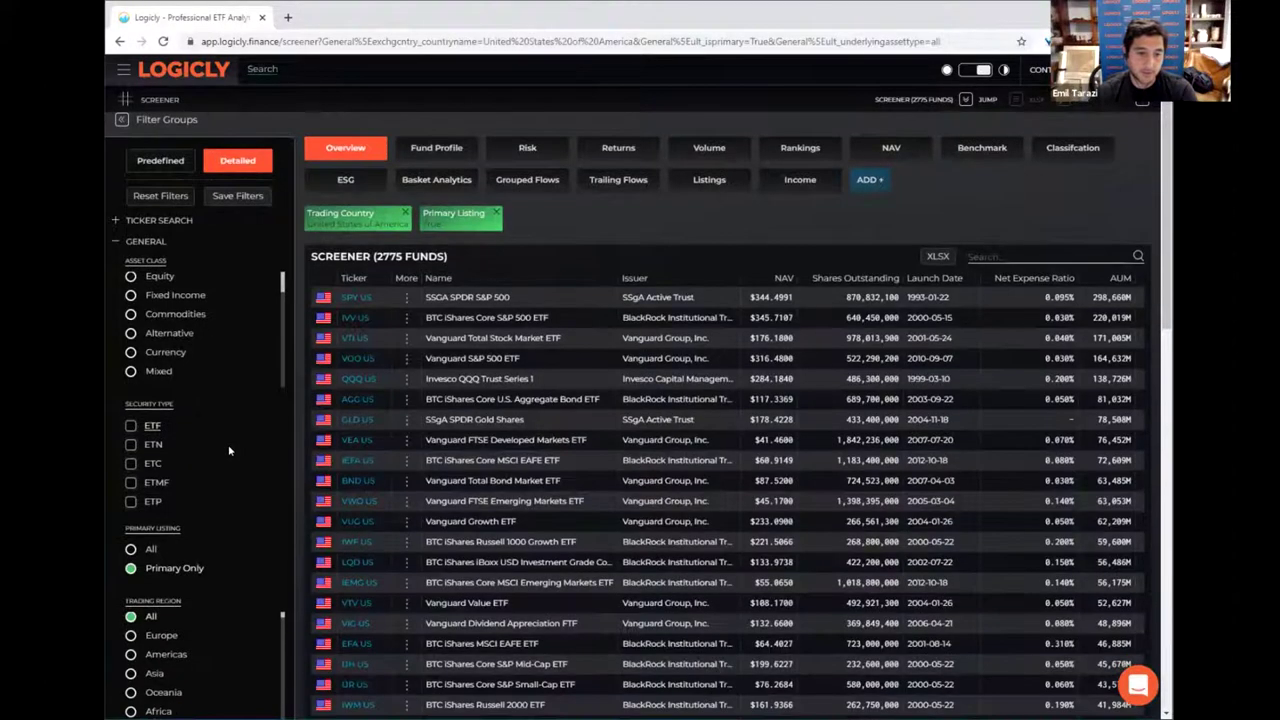
Step: Find the esg tag in the General filters and apply it to the fund list
scroll(229, 444, down, 15)
click(177, 320)
text(esg)
click(129, 437)
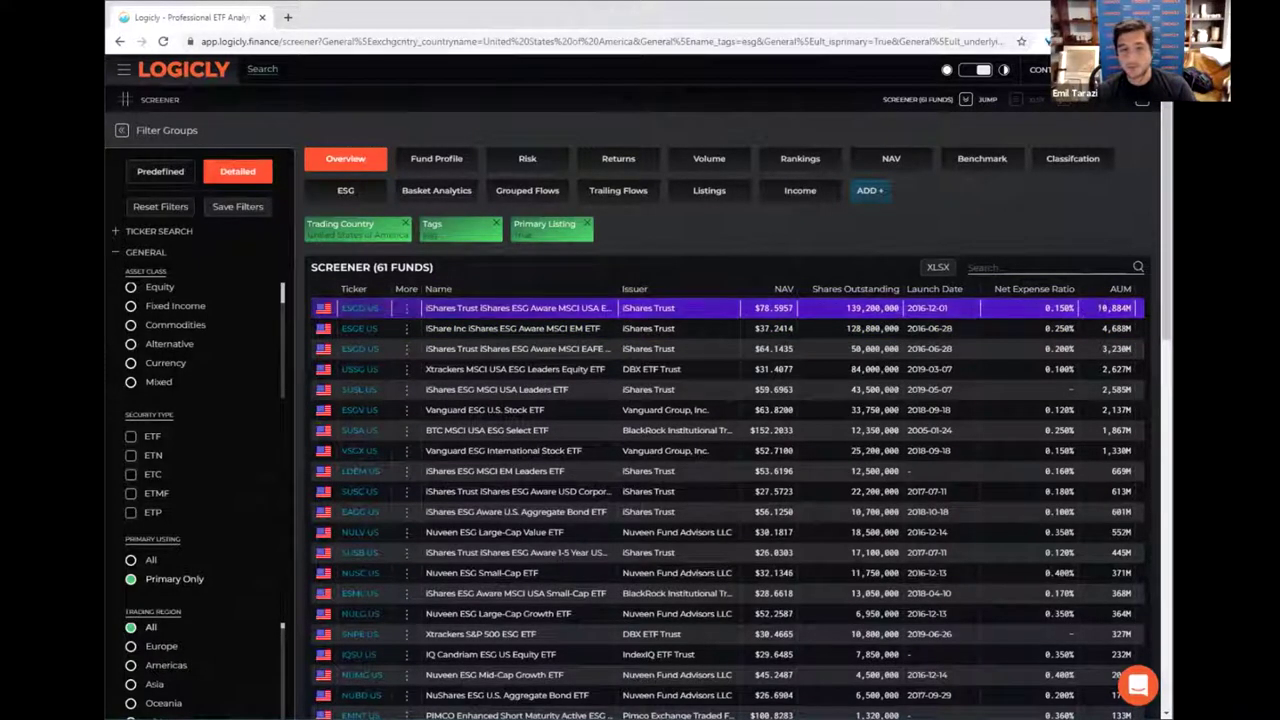
Step: Check the AUM of the first ESG fund, and display the Trailing Flows data for the fund list
drag(1097, 309, 1134, 310)
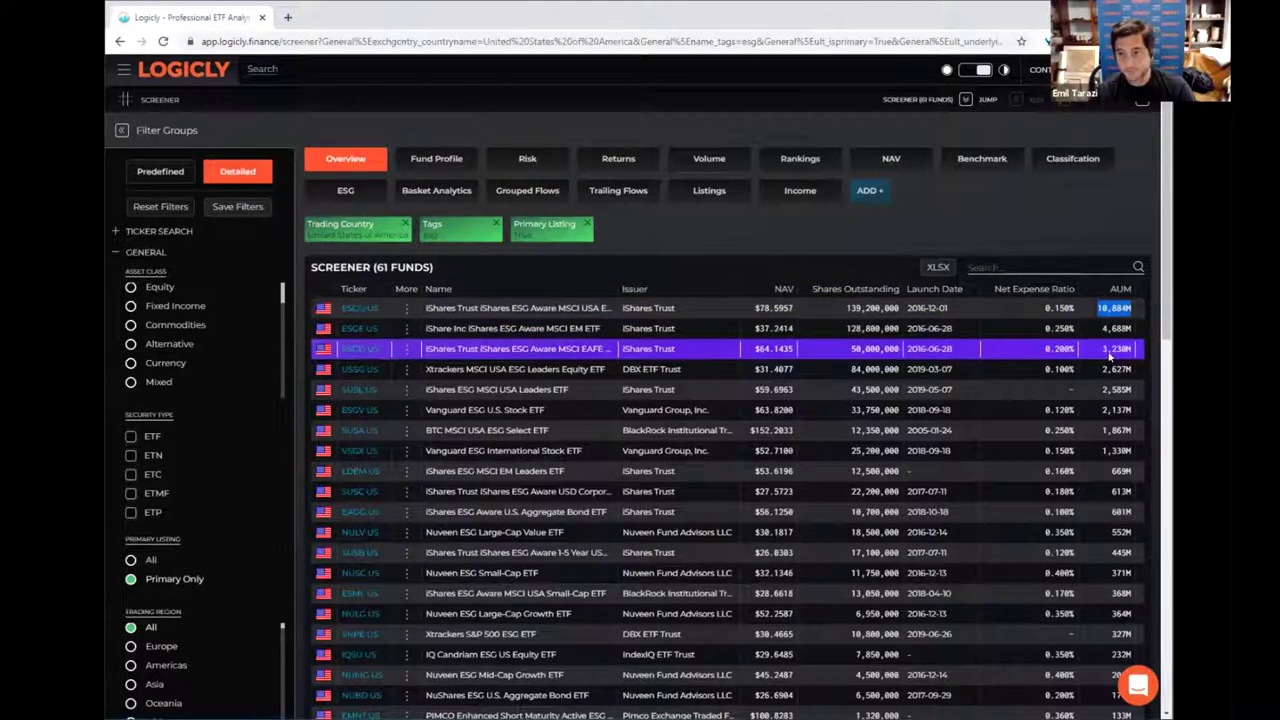
scroll(865, 244, down, 1)
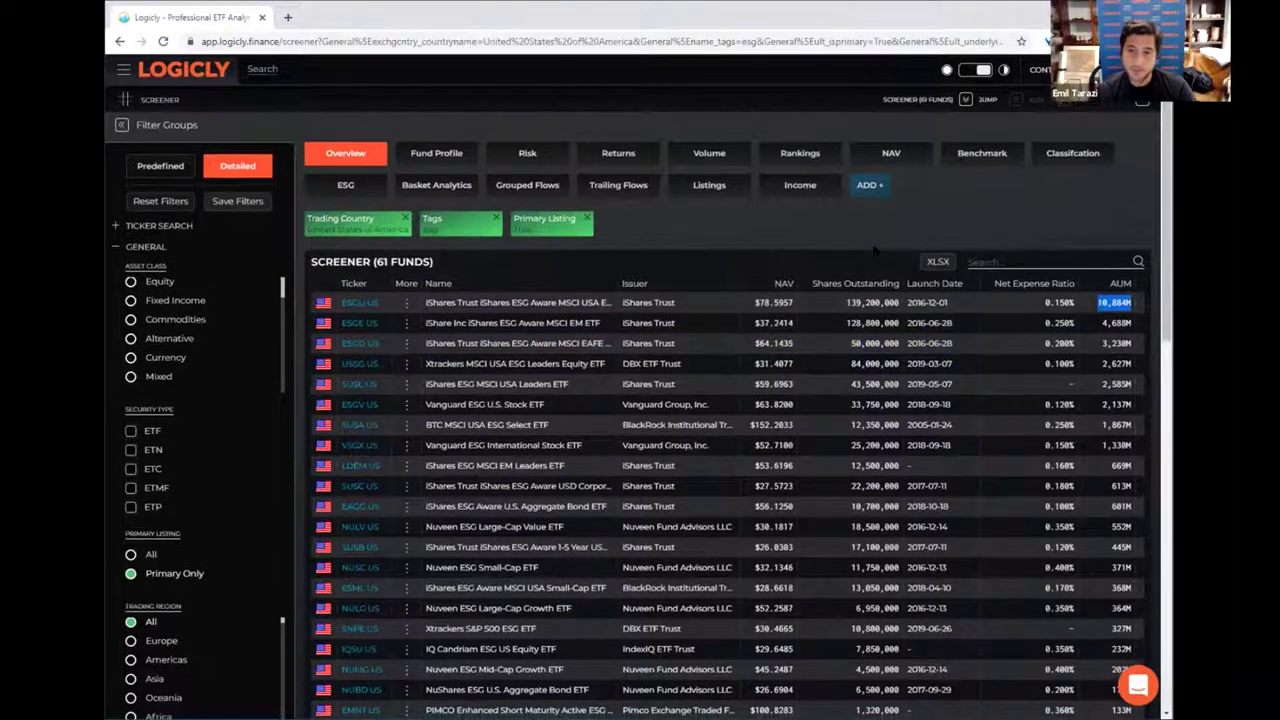
scroll(830, 250, down, 1)
scroll(750, 252, up, 1)
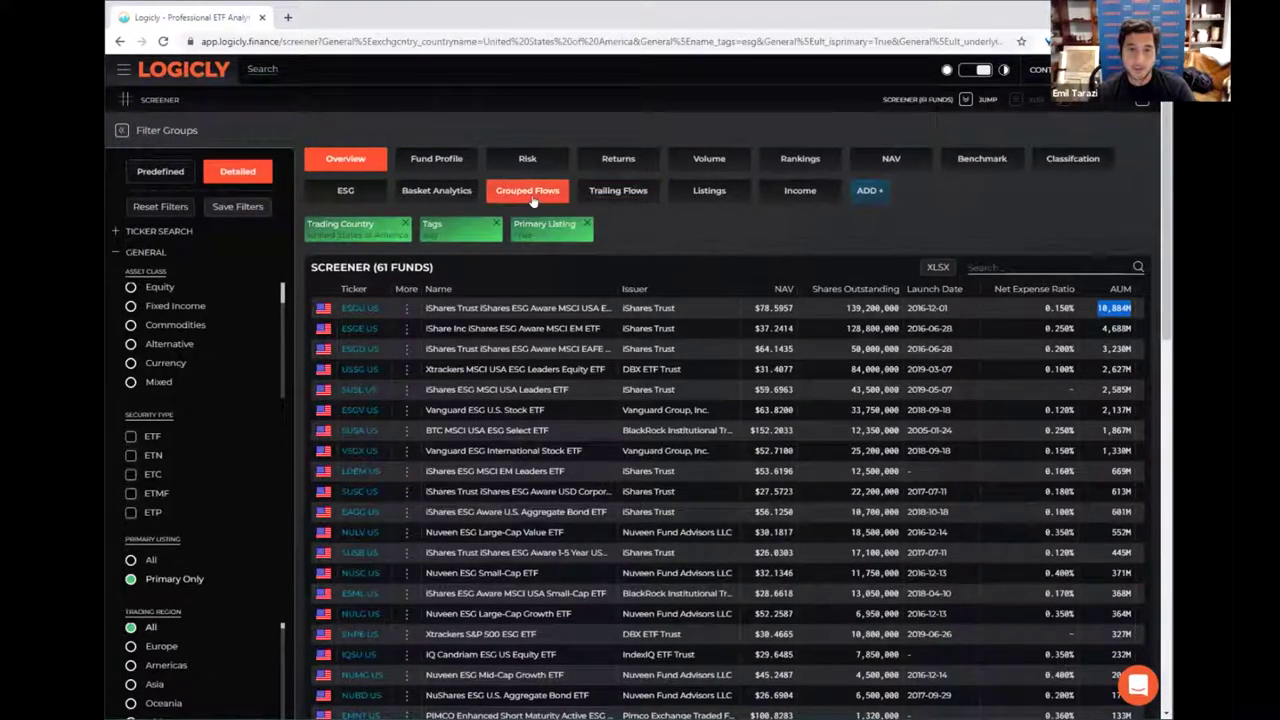
click(631, 193)
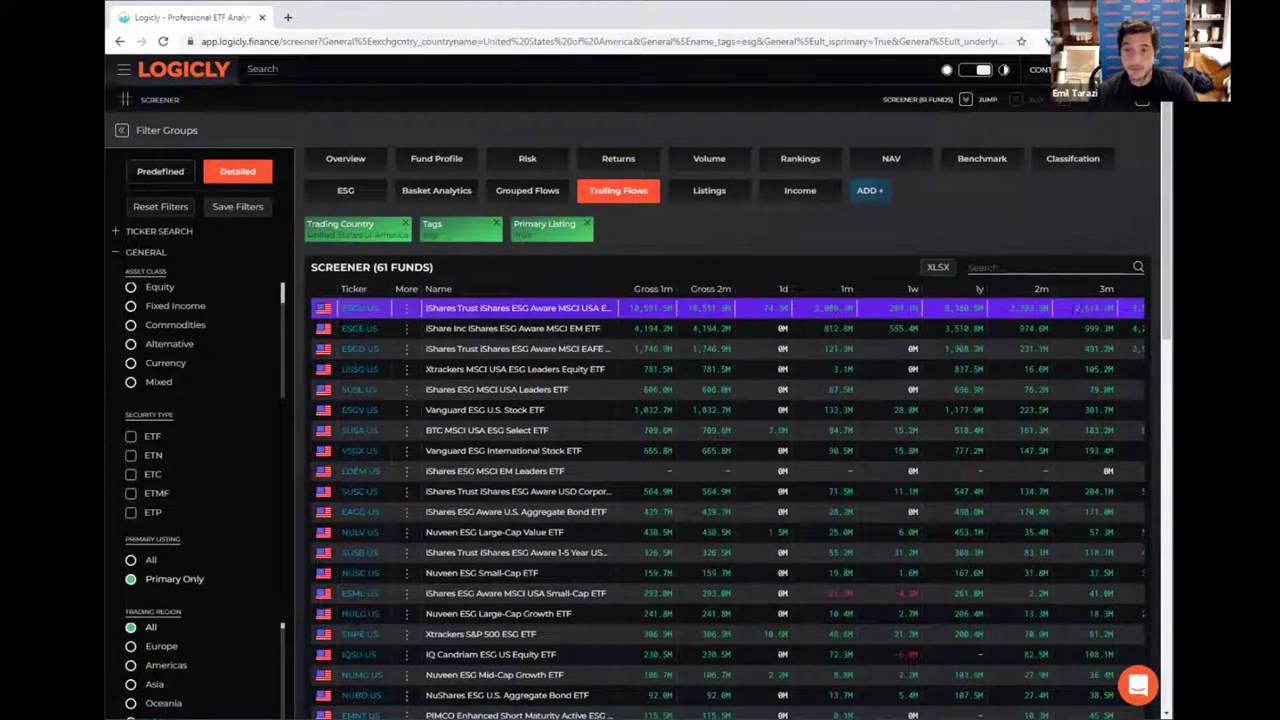
Step: Sort the ESG funds by 3m trailing flows in descending order and look through the ranking
double_click(1095, 308)
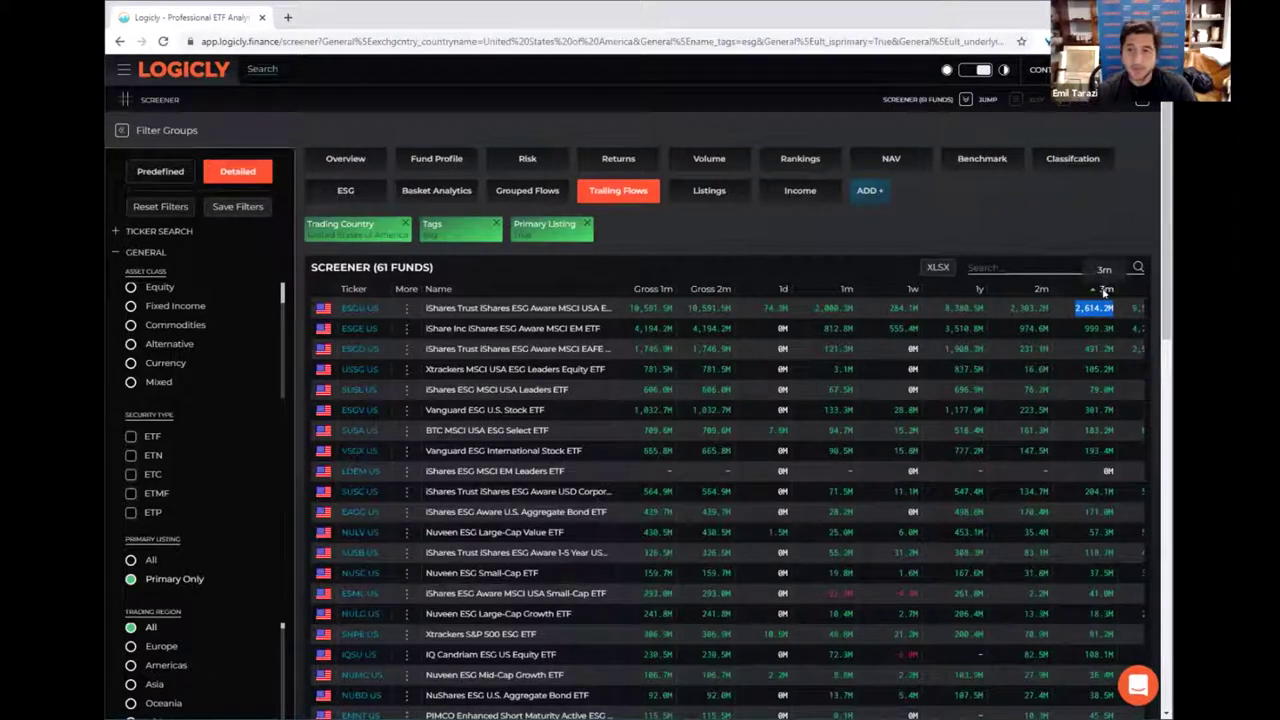
click(1104, 291)
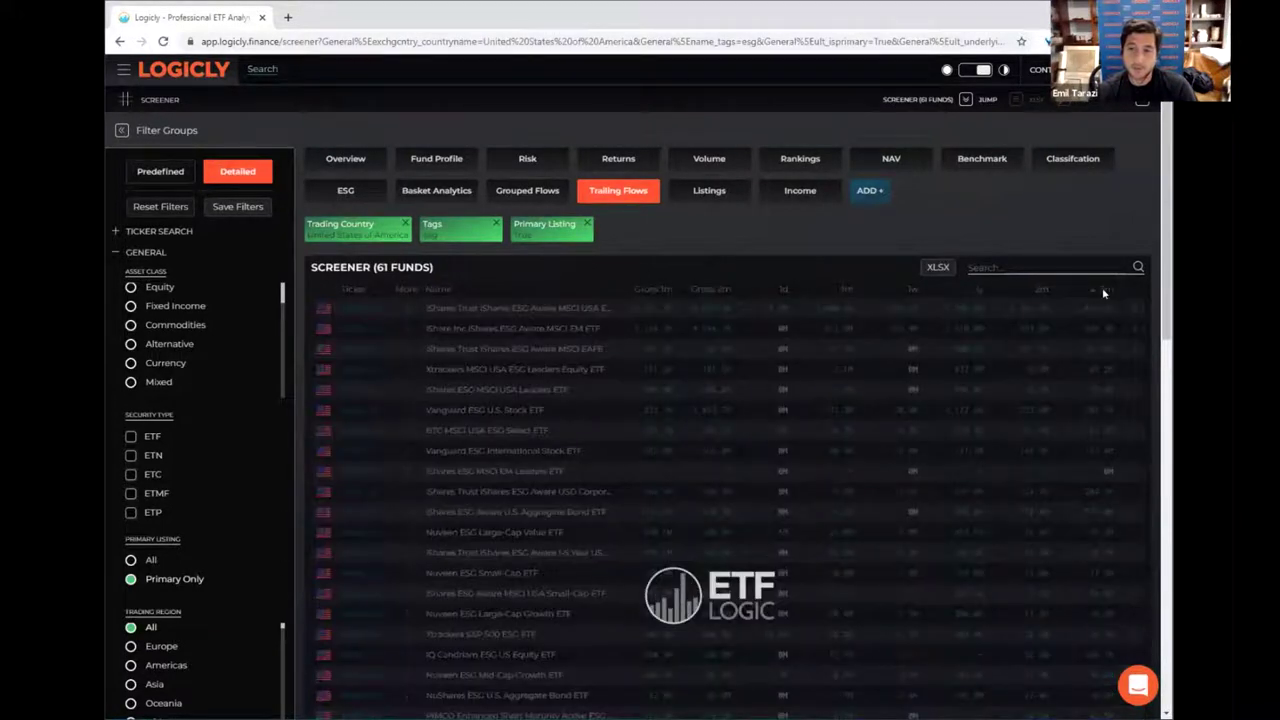
click(1103, 291)
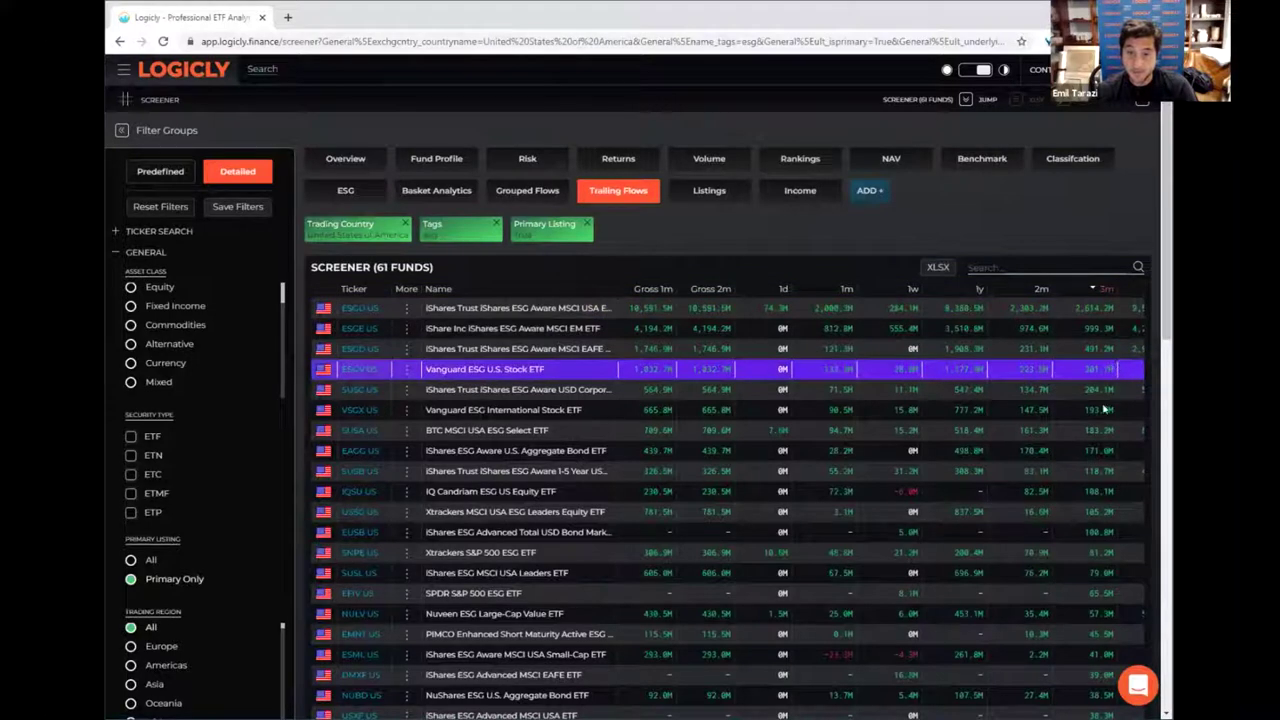
scroll(1094, 446, down, 1)
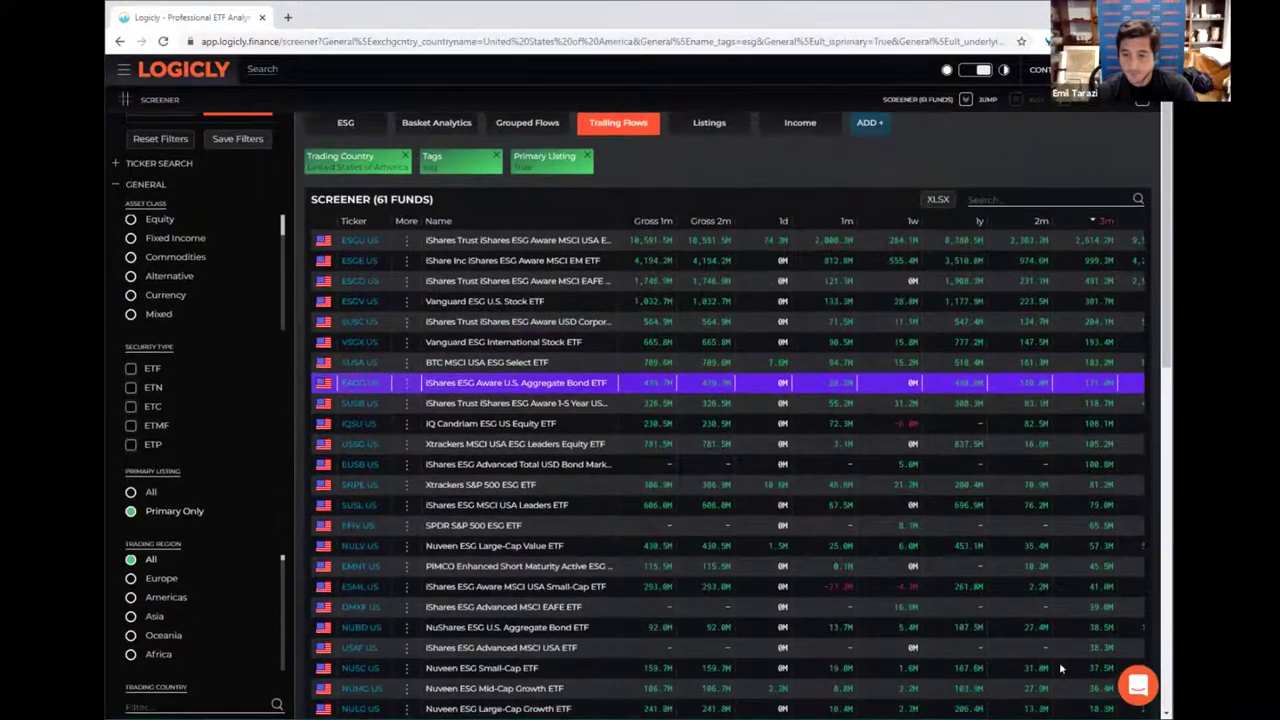
scroll(1094, 446, up, 1)
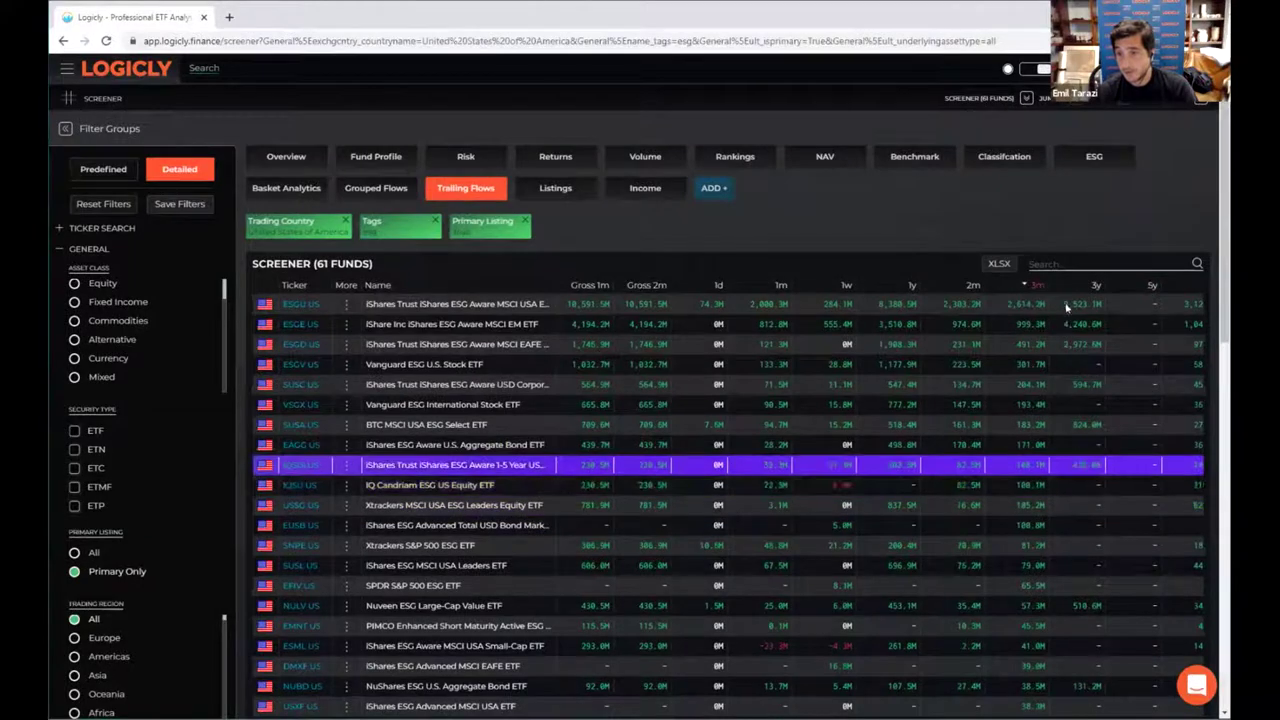
Step: Examine the longer-term flow columns and sort the ESG funds by 3y trailing flows in ascending order
mouse_move(1180, 318)
mouse_down()
mouse_move(1066, 305)
mouse_move(1151, 300)
mouse_move(1189, 323)
mouse_move(1164, 318)
mouse_up()
click(924, 321)
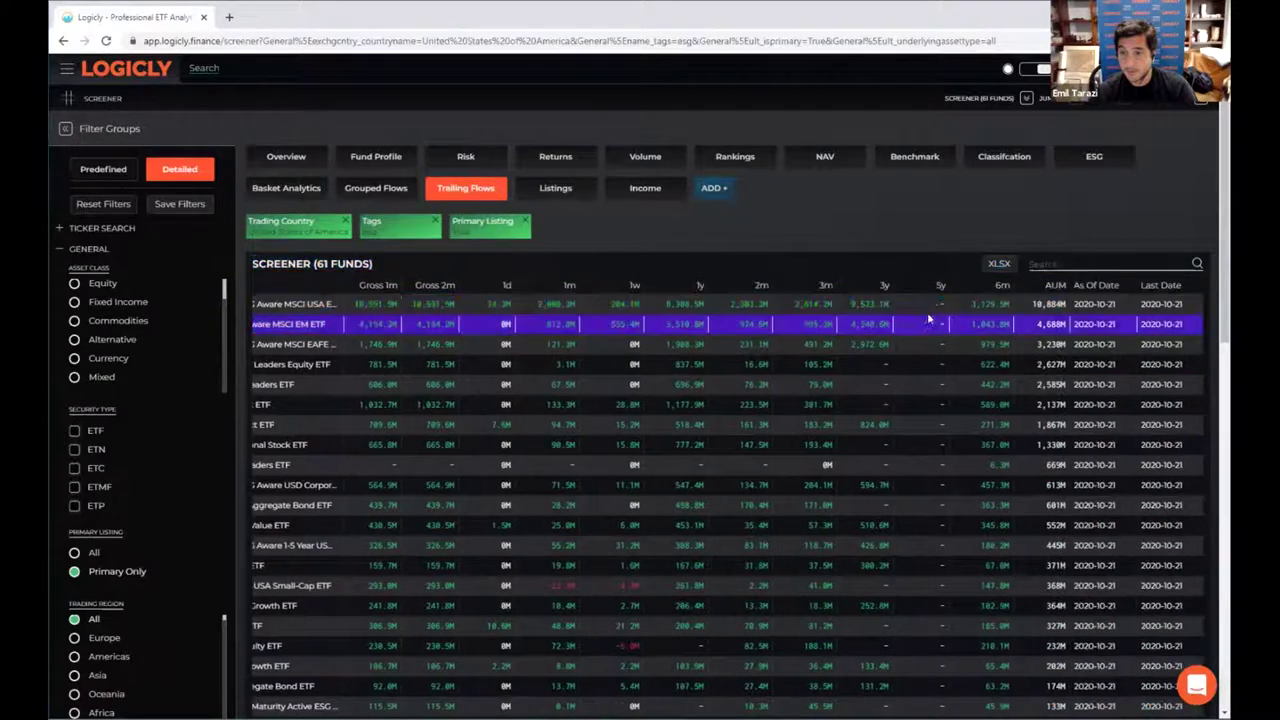
click(883, 288)
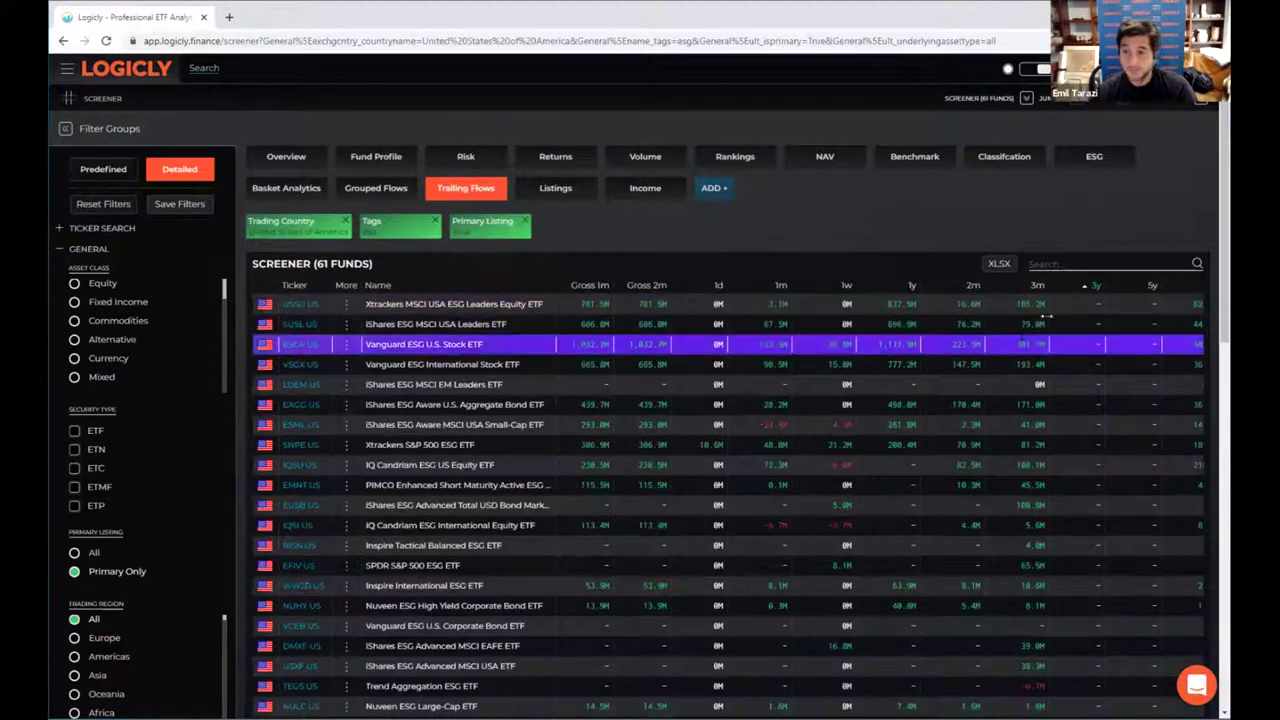
Step: Open page 2 of the fund results and review the 3y flows of the listed funds
scroll(1100, 372, down, 5)
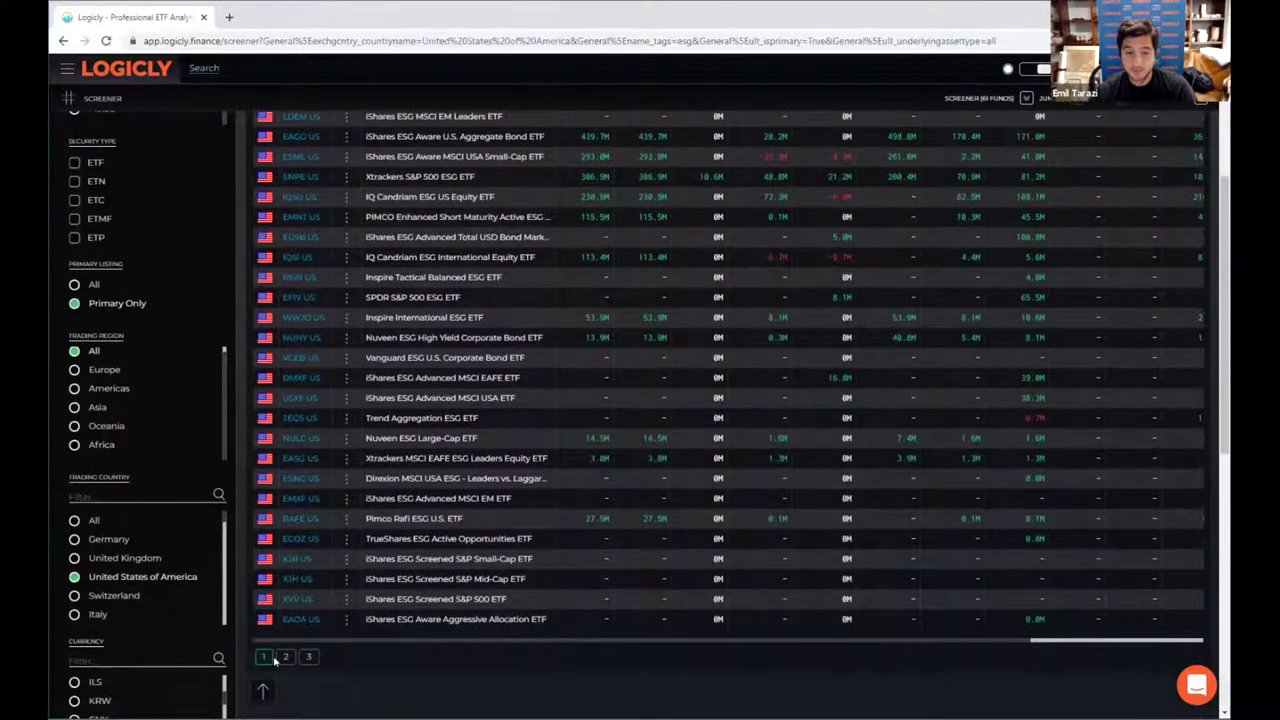
click(285, 657)
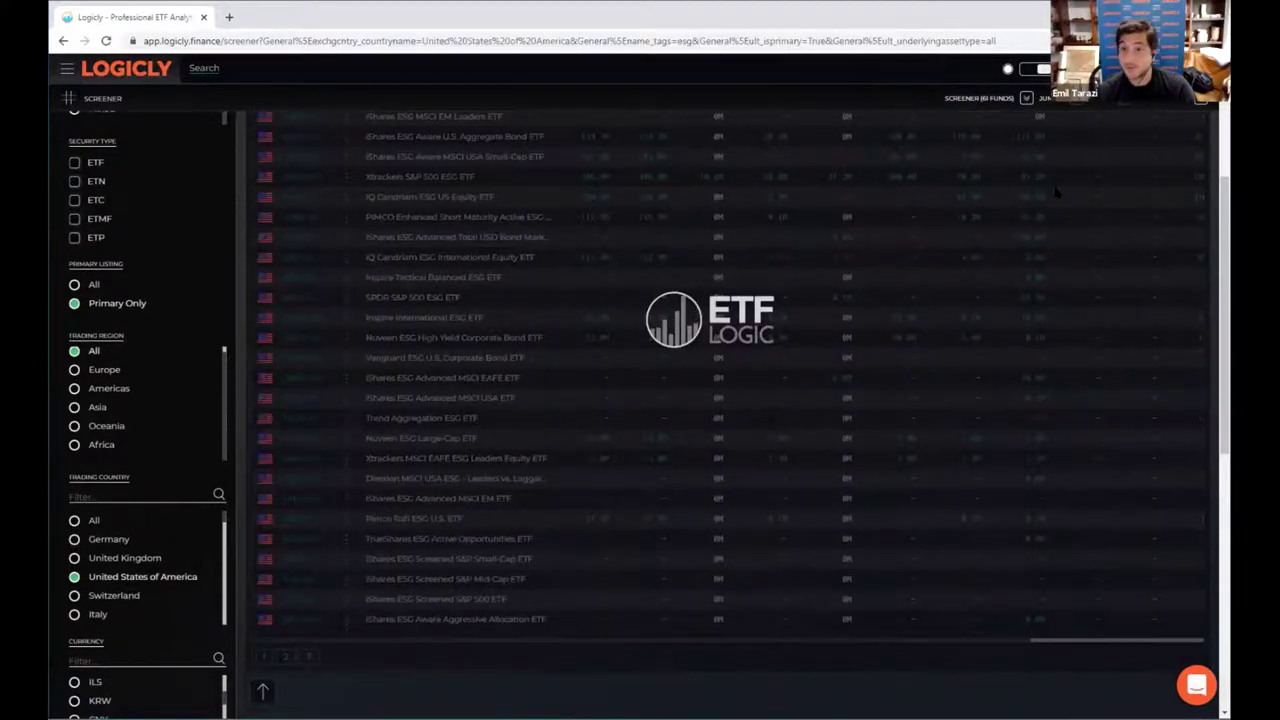
scroll(1078, 252, up, 3)
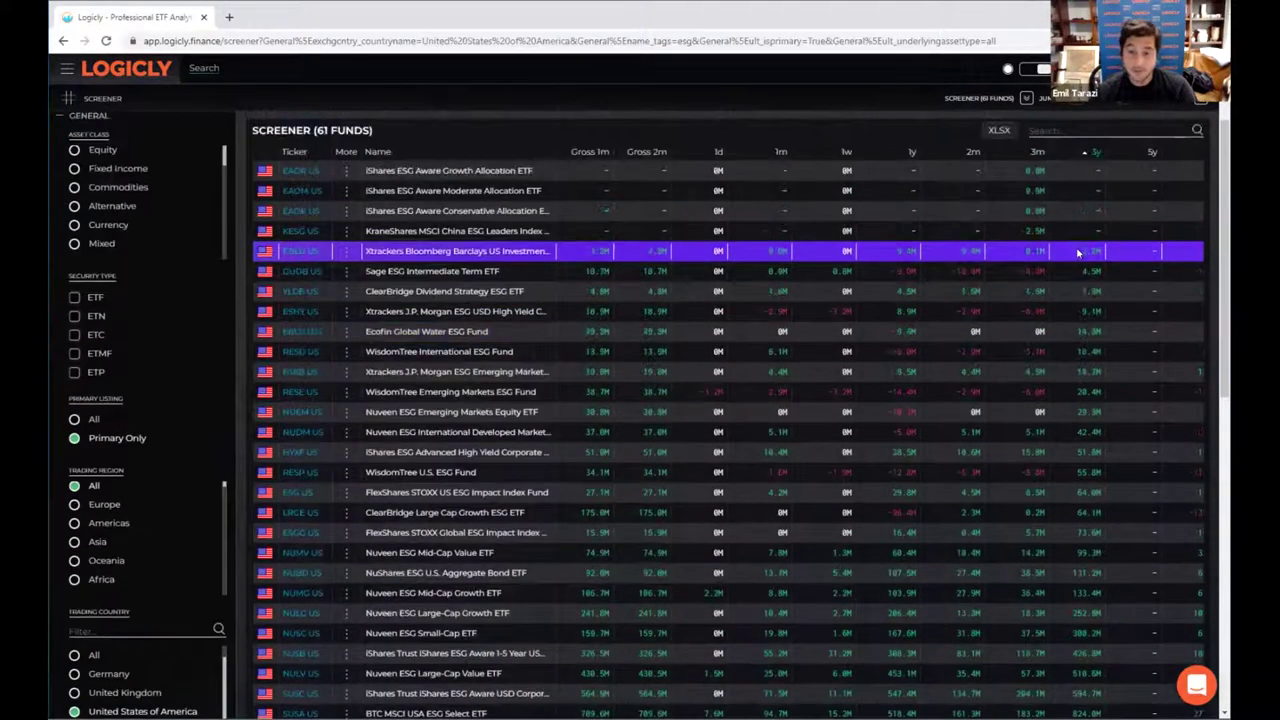
scroll(1078, 252, down, 1)
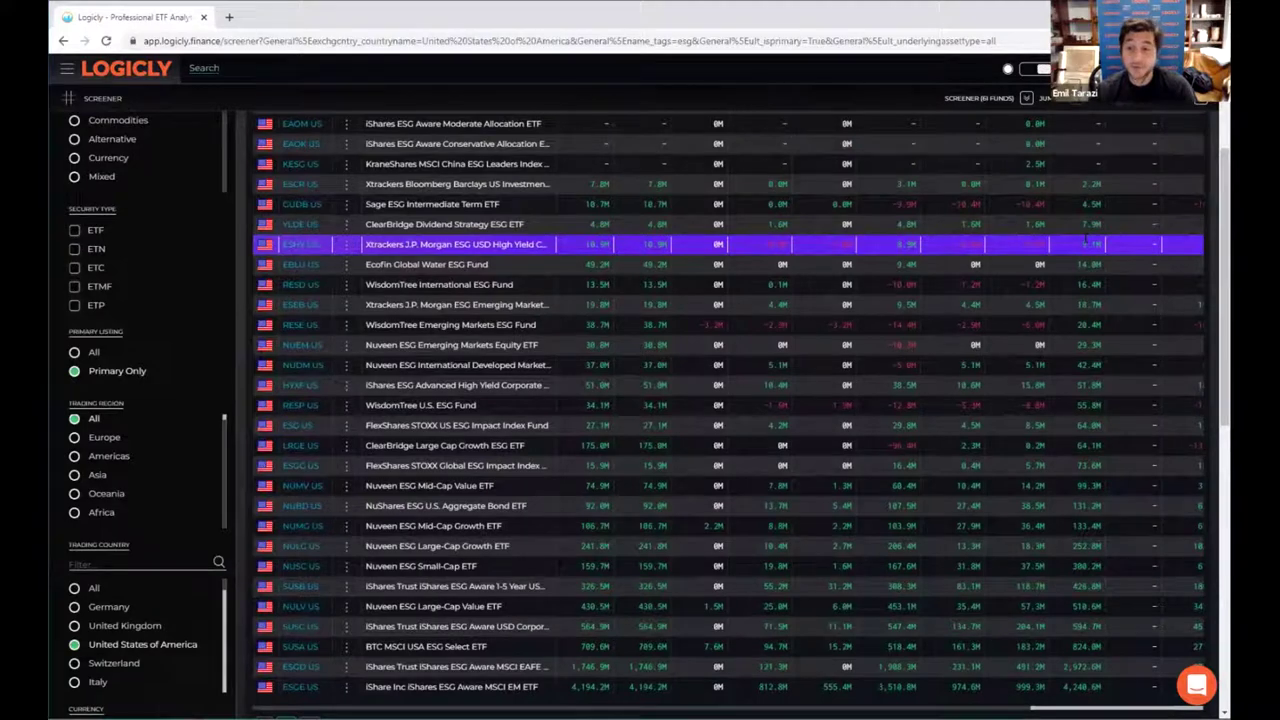
scroll(1085, 240, up, 3)
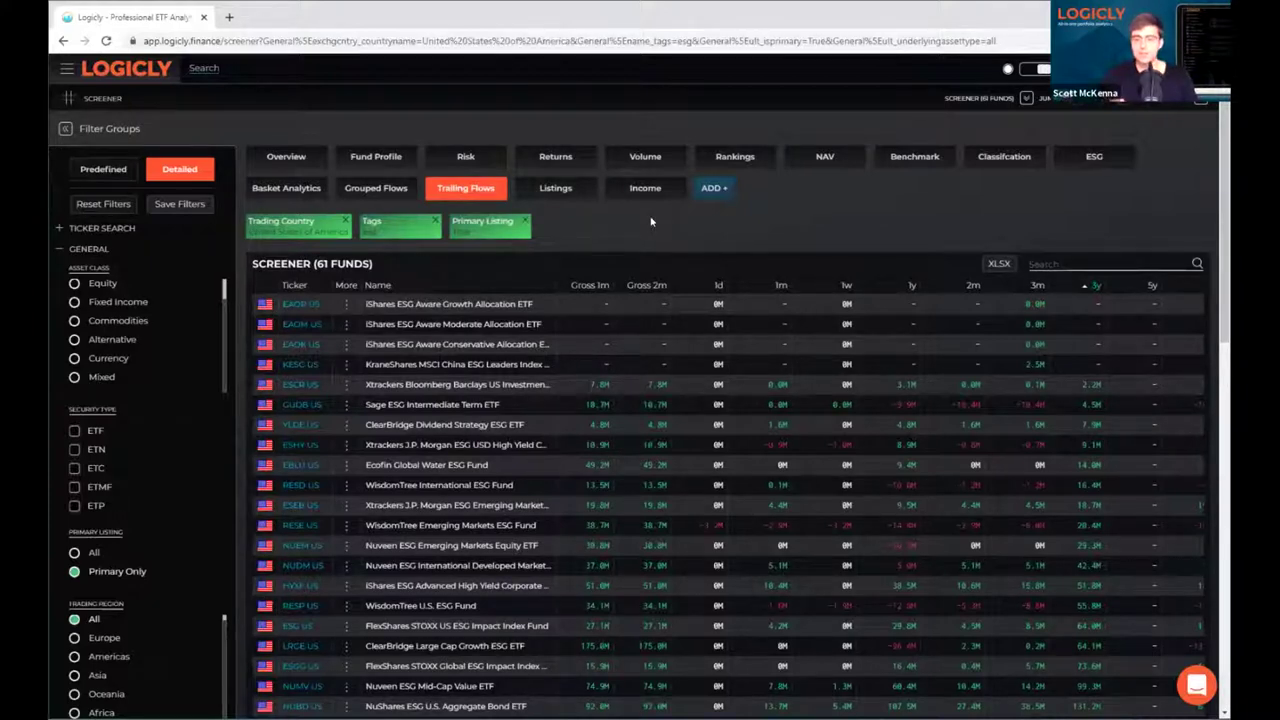
Step: Display the ESG data for the screened funds instead of the trailing flows
scroll(650, 221, down, 3)
scroll(650, 221, up, 3)
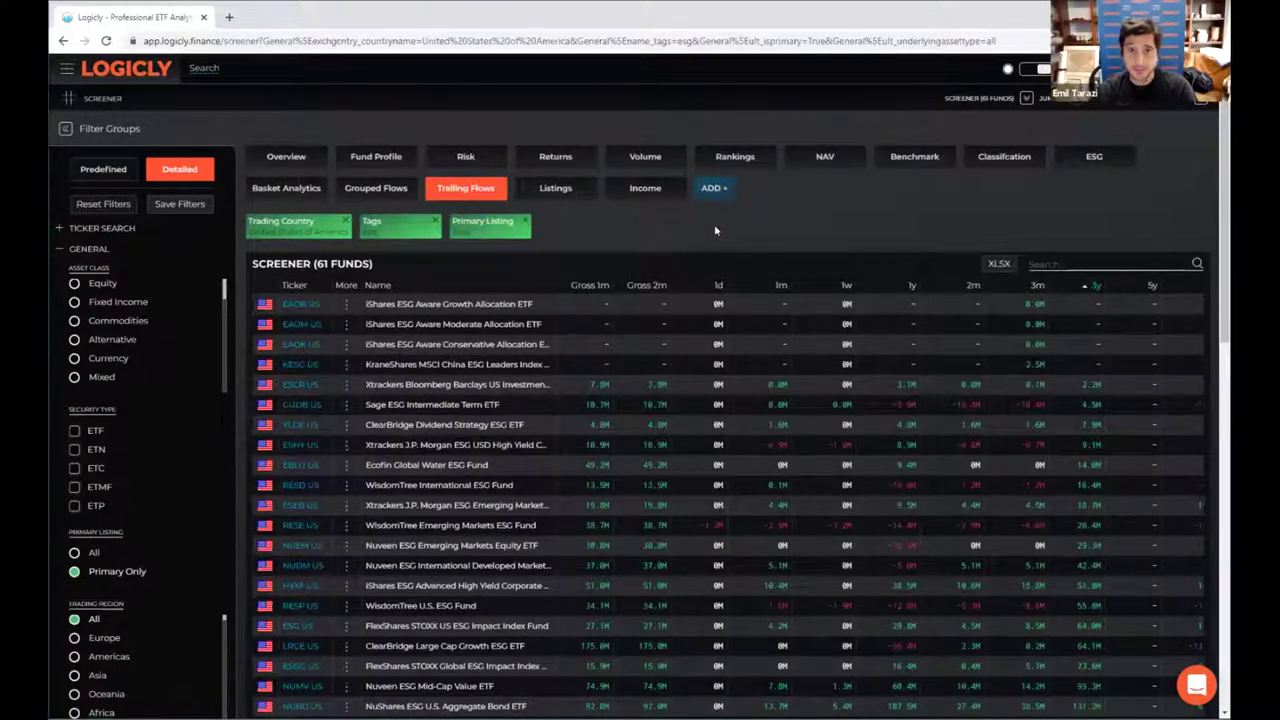
click(1092, 162)
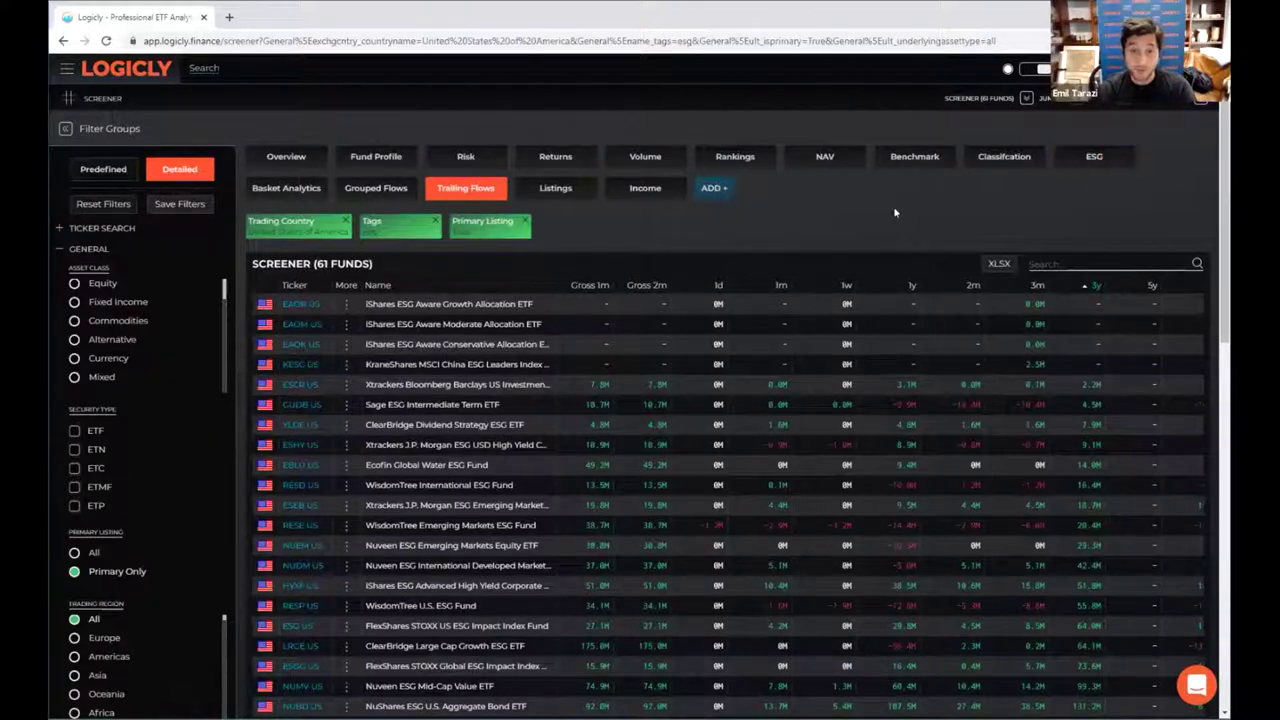
scroll(895, 212, down, 1)
scroll(895, 212, up, 1)
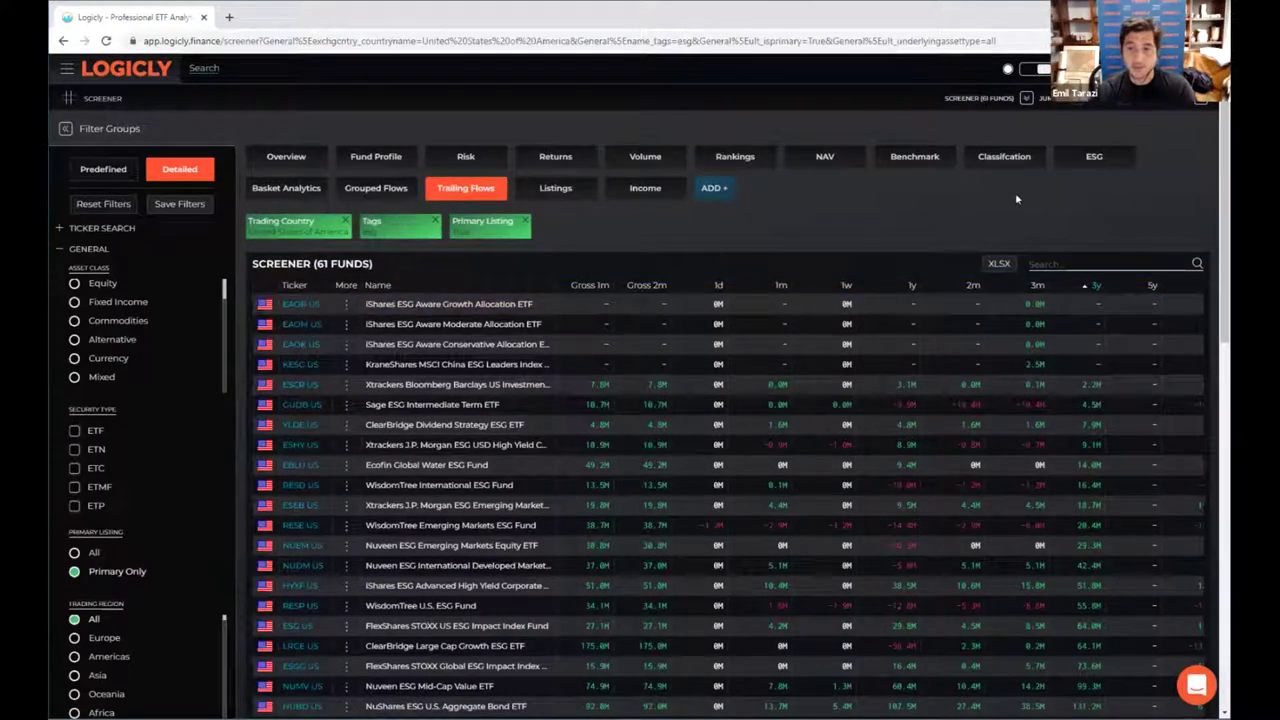
click(1125, 157)
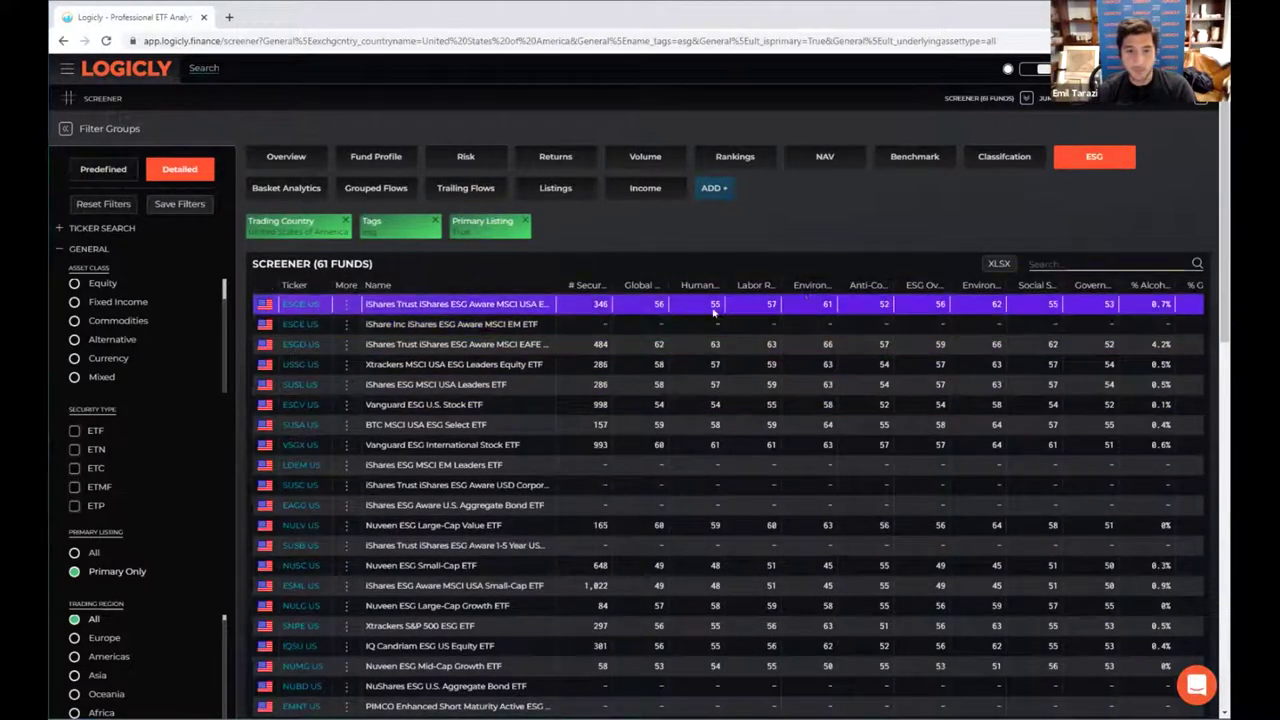
Step: Widen the # Securities, Social Score and adjacent environmental score columns of the ESG table
scroll(871, 288, down, 1)
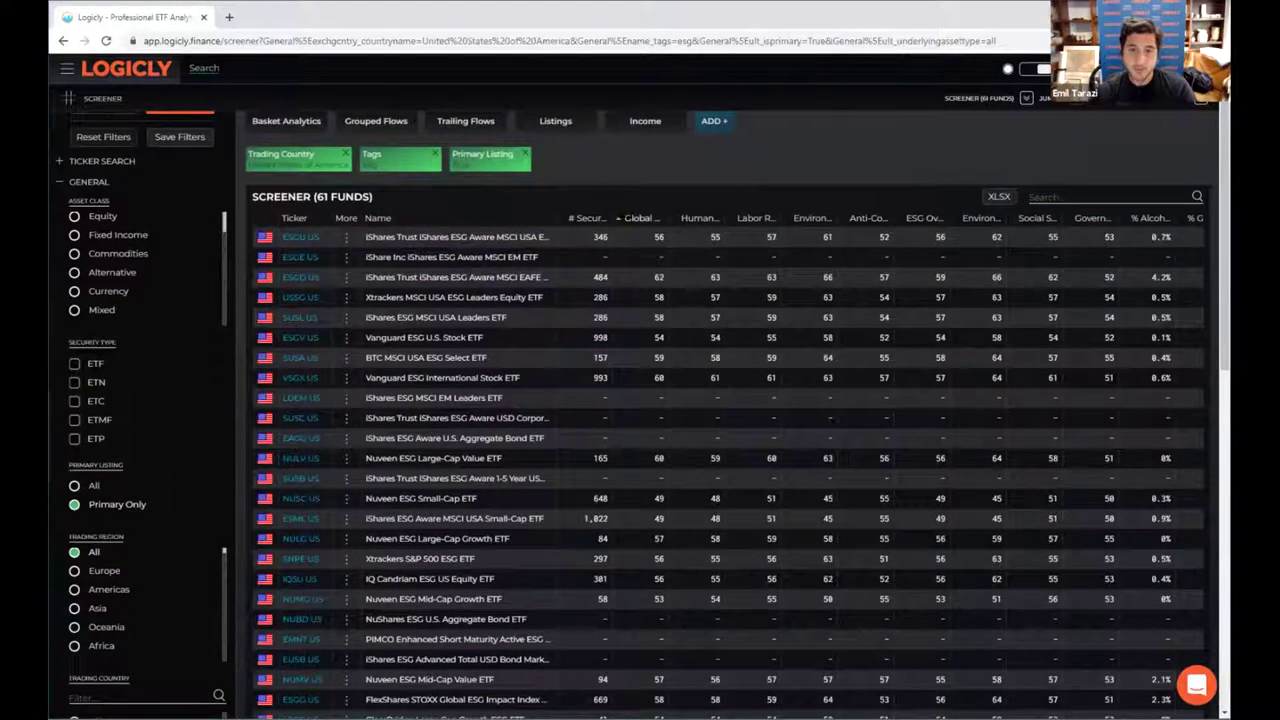
drag(635, 220, 661, 220)
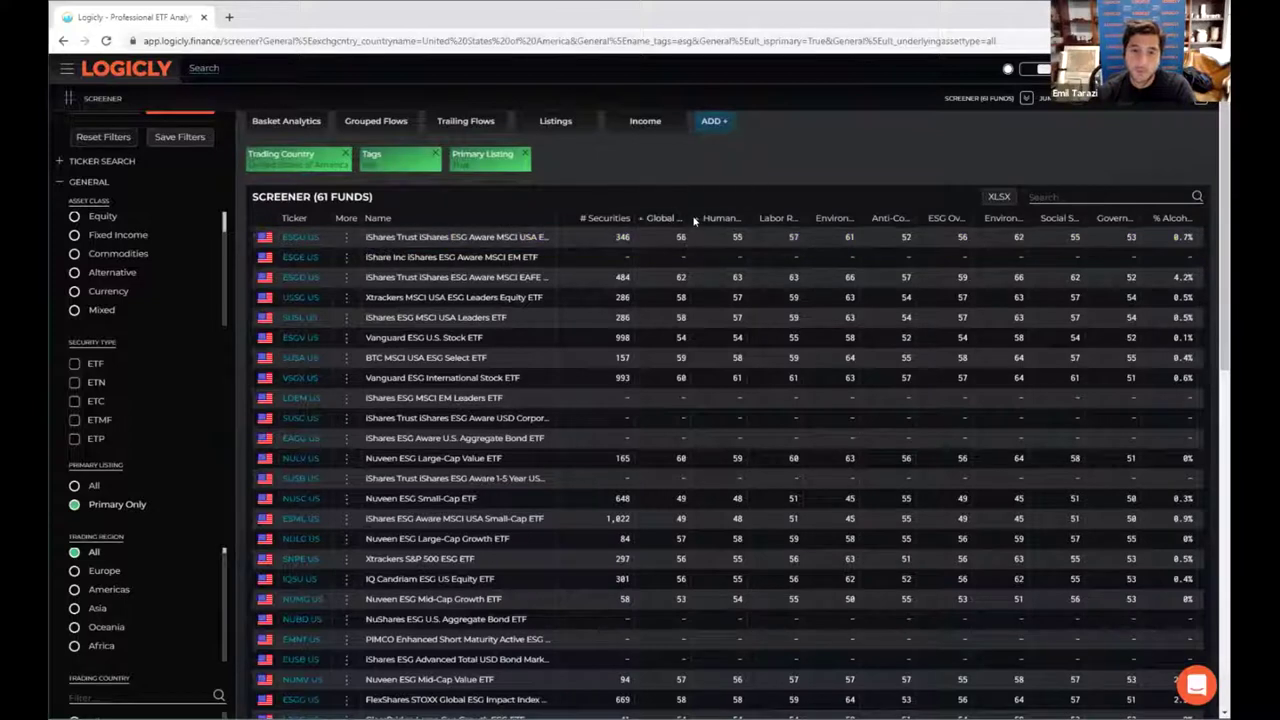
click(1028, 219)
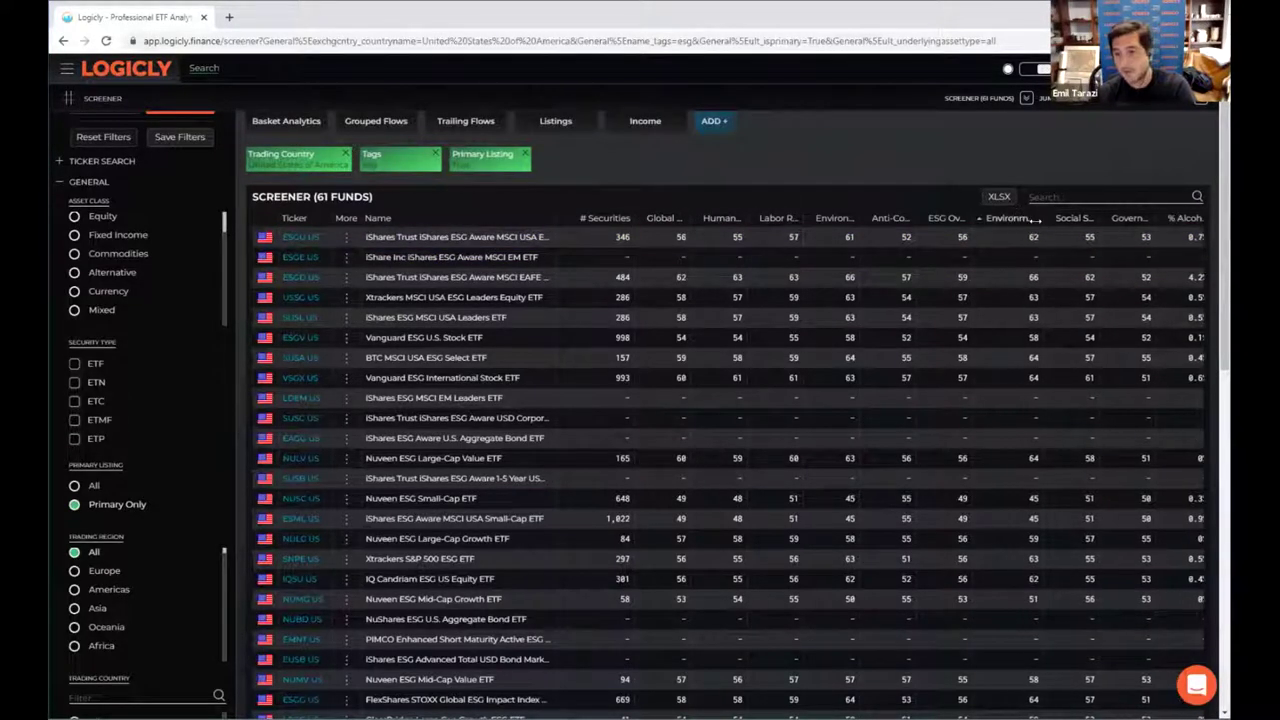
click(1094, 218)
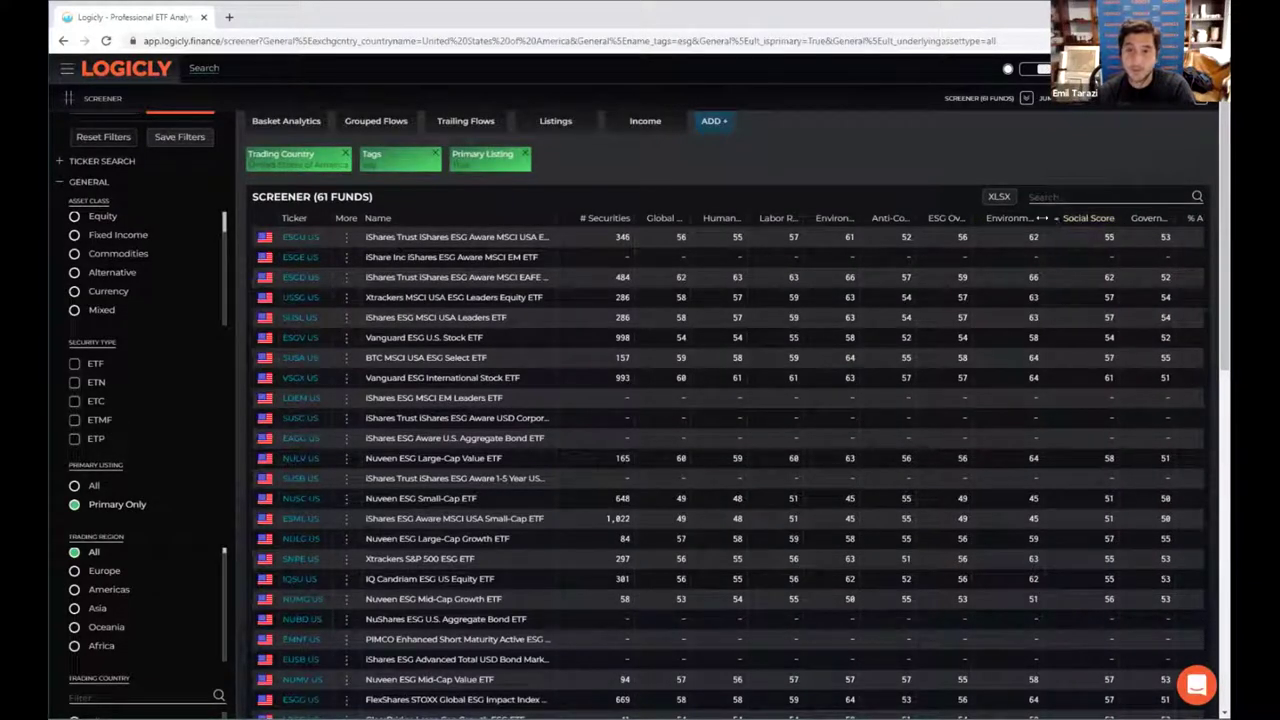
drag(1047, 227, 1056, 227)
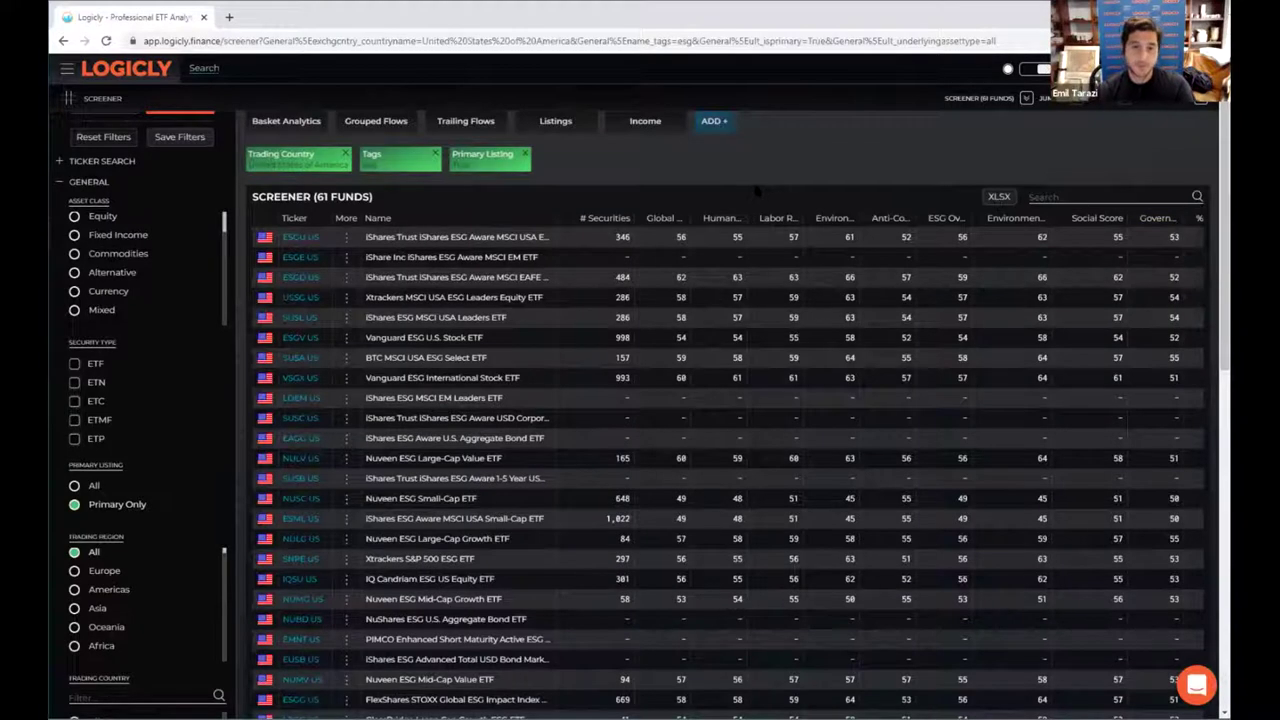
scroll(726, 193, up, 1)
click(617, 343)
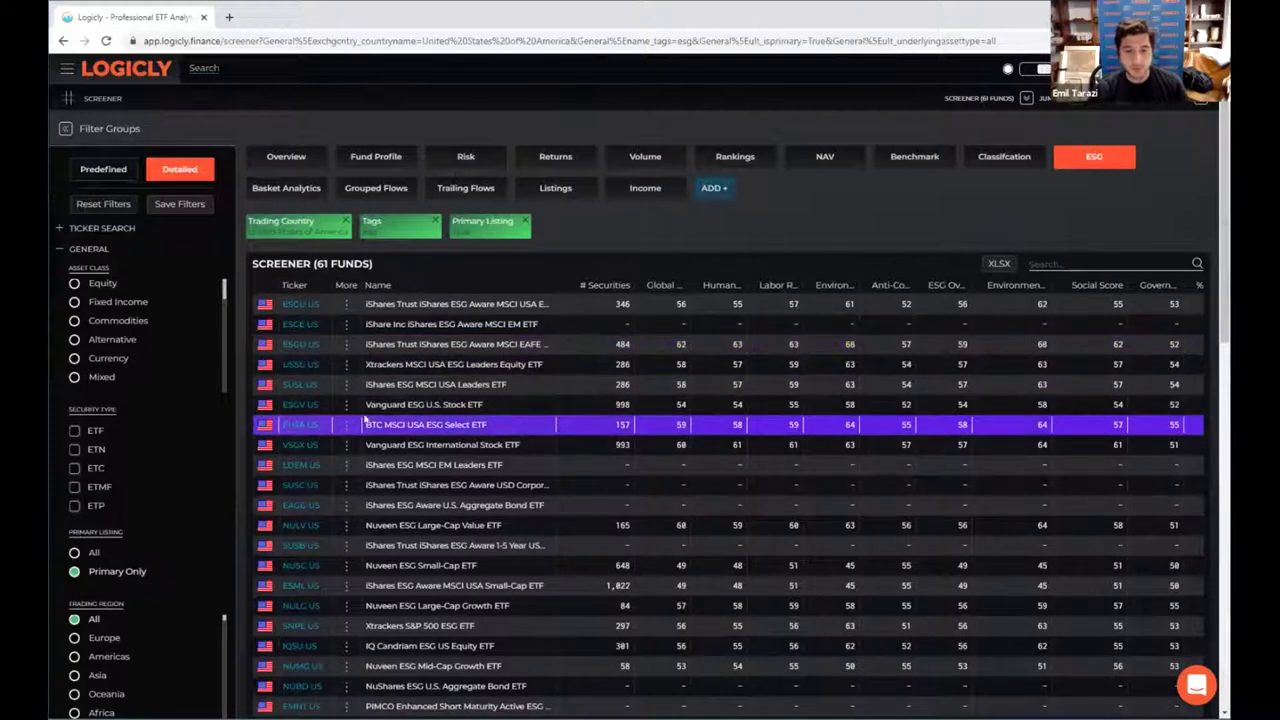
Step: In the Classification filters, set the exposure country to United States of America
scroll(123, 435, down, 1)
scroll(141, 428, down, 2)
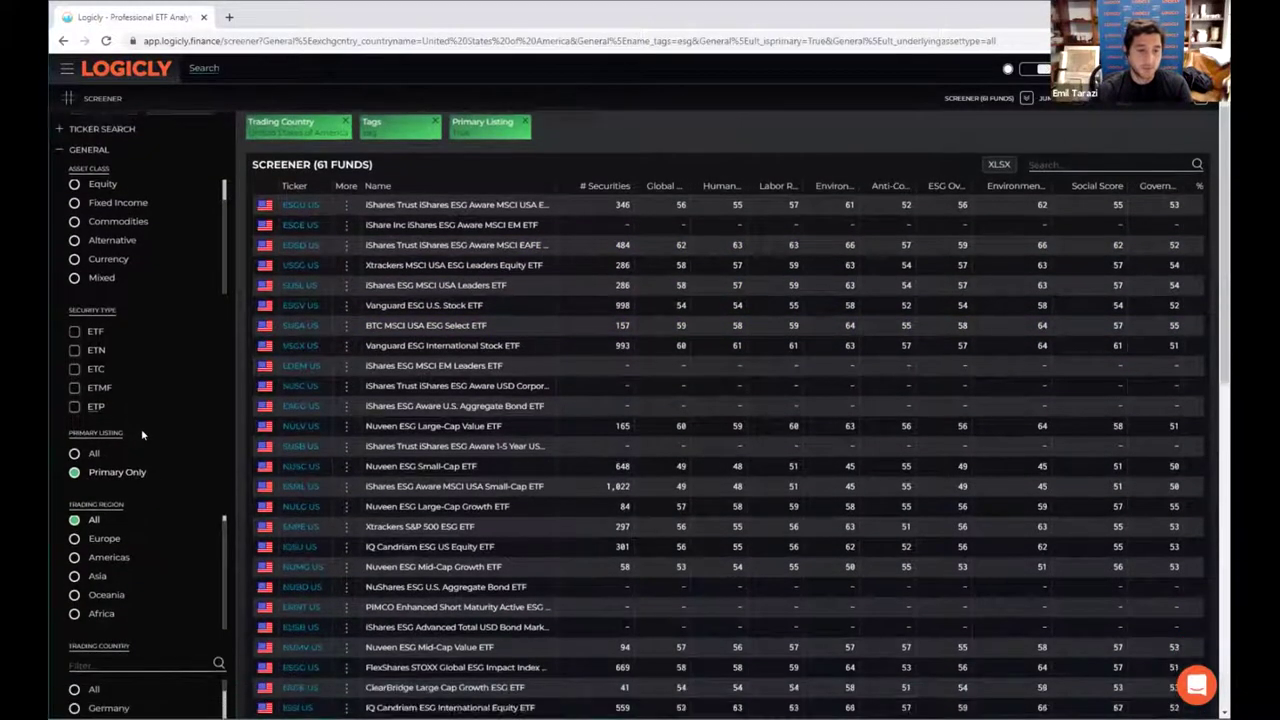
scroll(146, 430, down, 1)
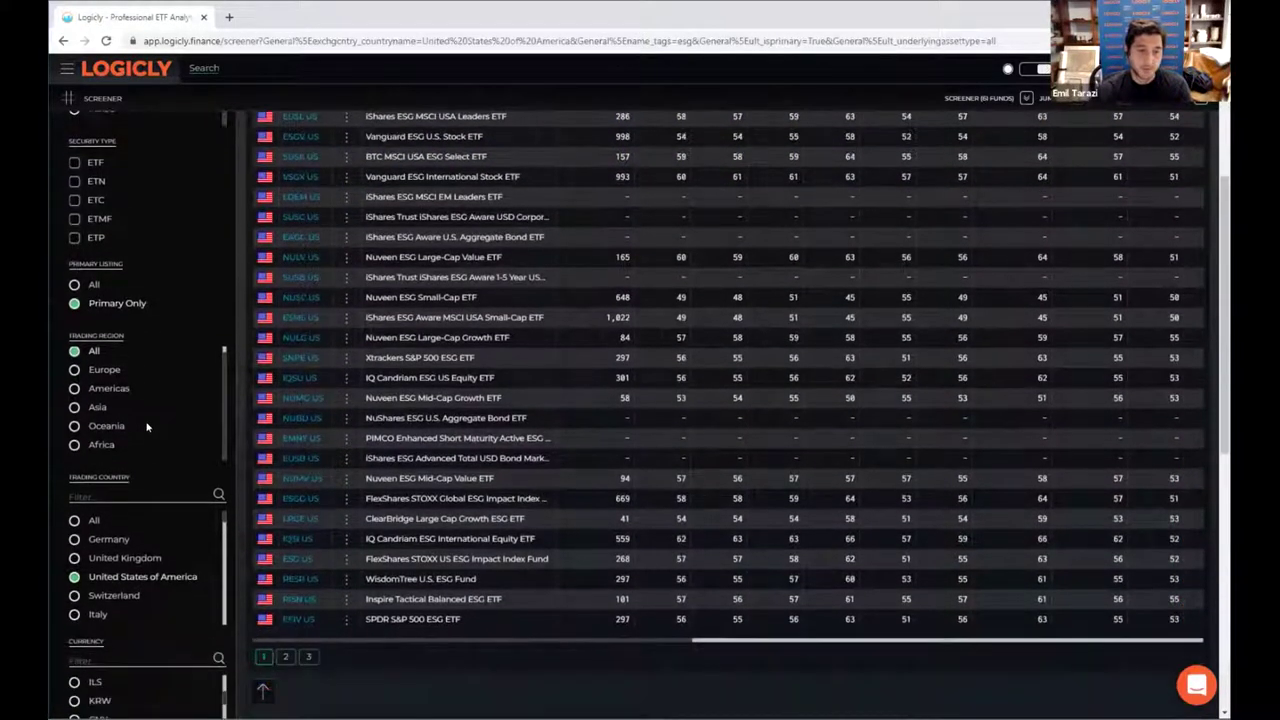
scroll(130, 285, up, 4)
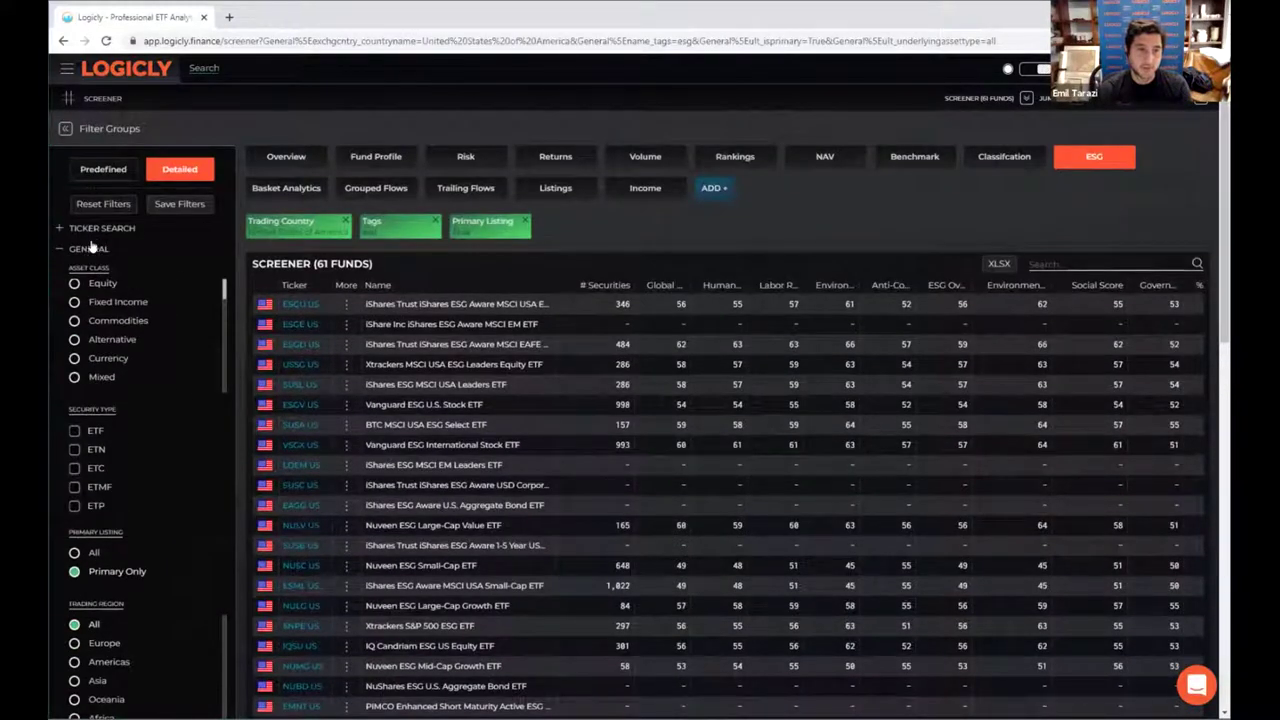
click(88, 249)
click(100, 311)
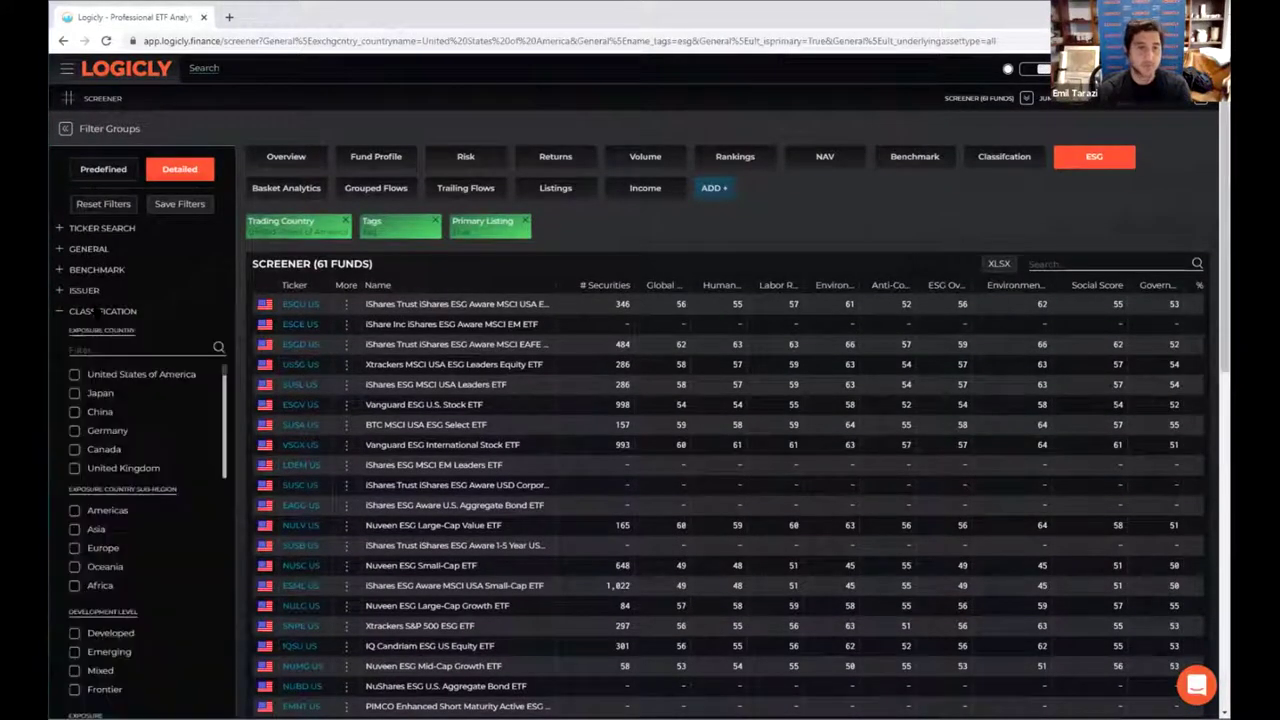
click(71, 377)
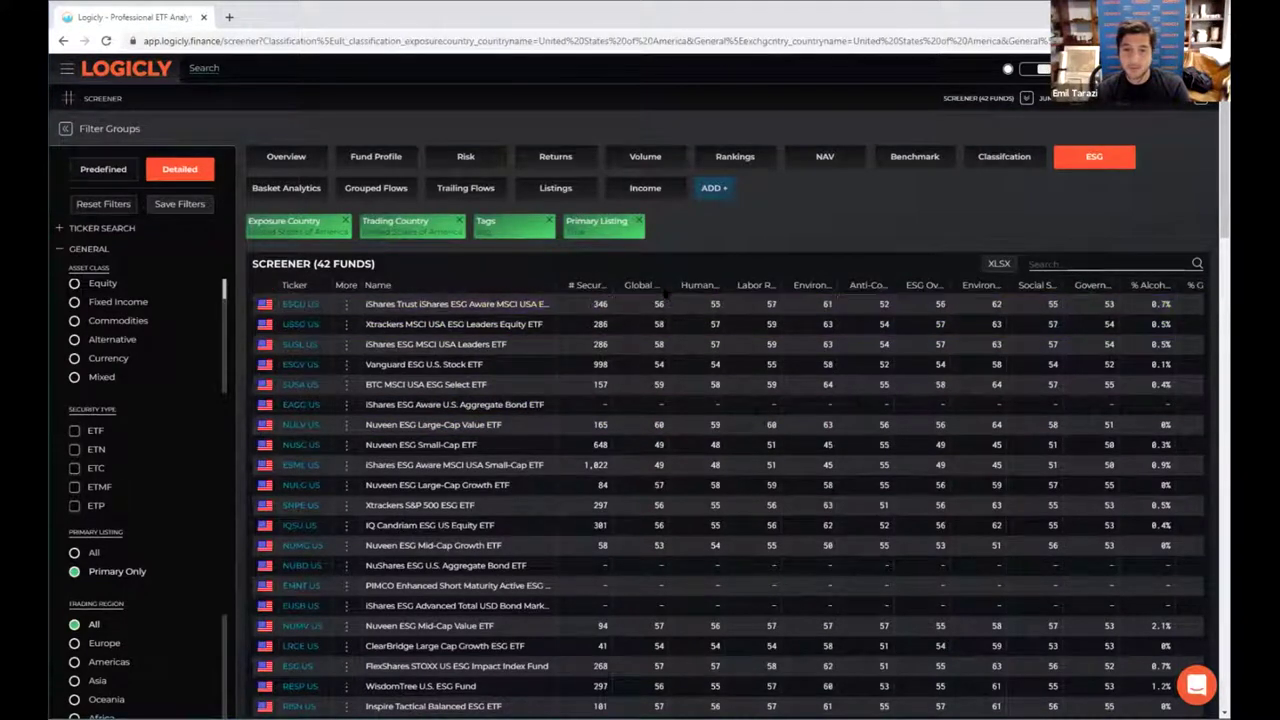
Step: Widen the Global Compact column, and sort the funds in descending order by the environmental score beside Social Score
drag(694, 291, 700, 286)
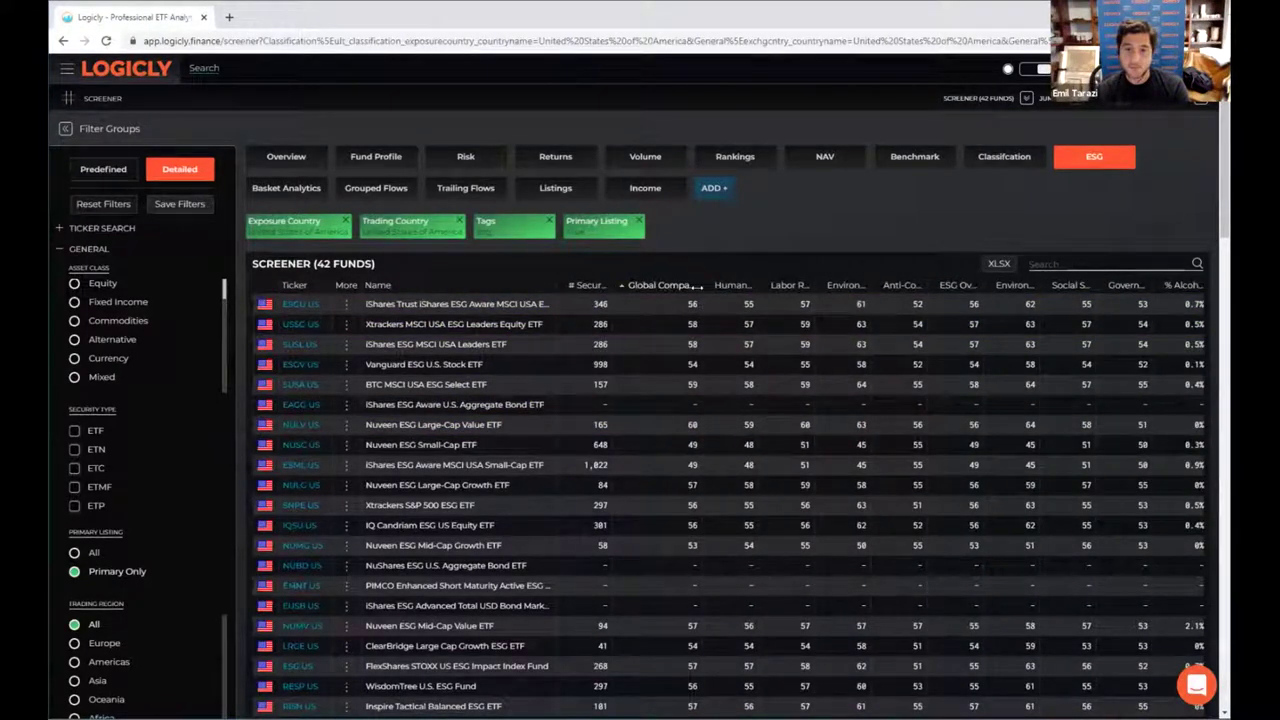
click(1004, 286)
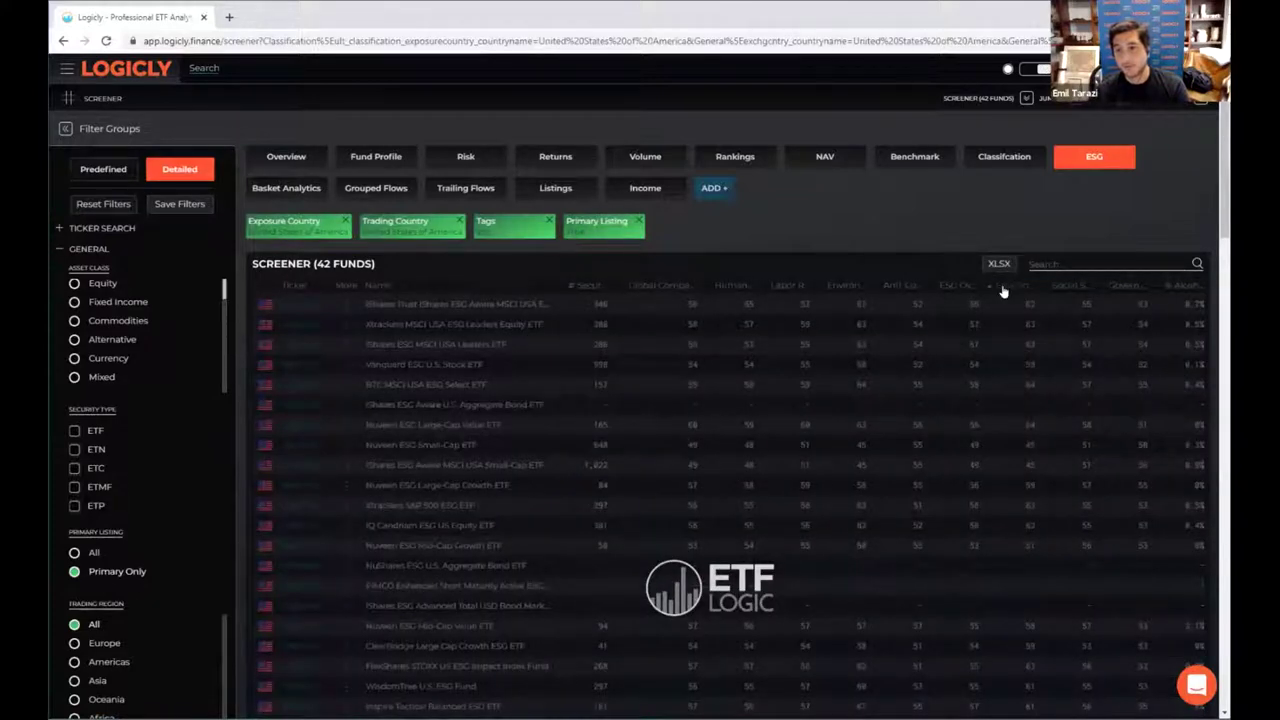
click(1004, 287)
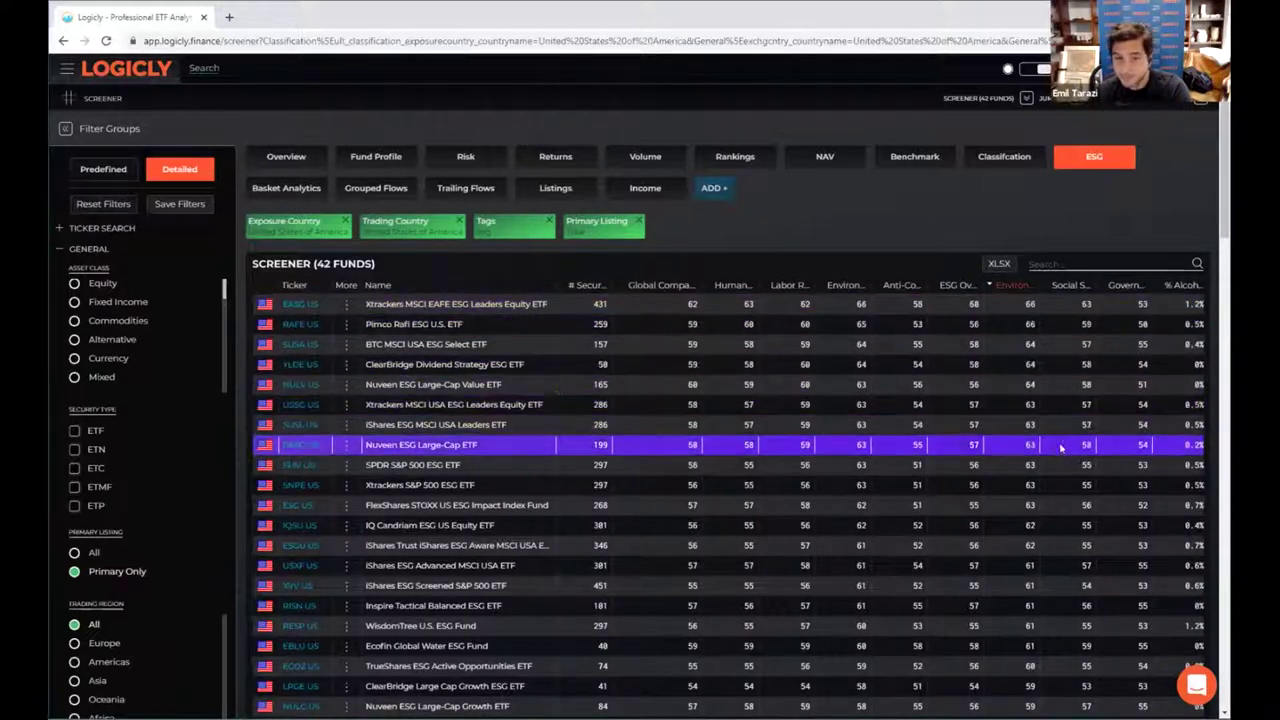
scroll(1060, 447, down, 2)
scroll(1060, 447, up, 1)
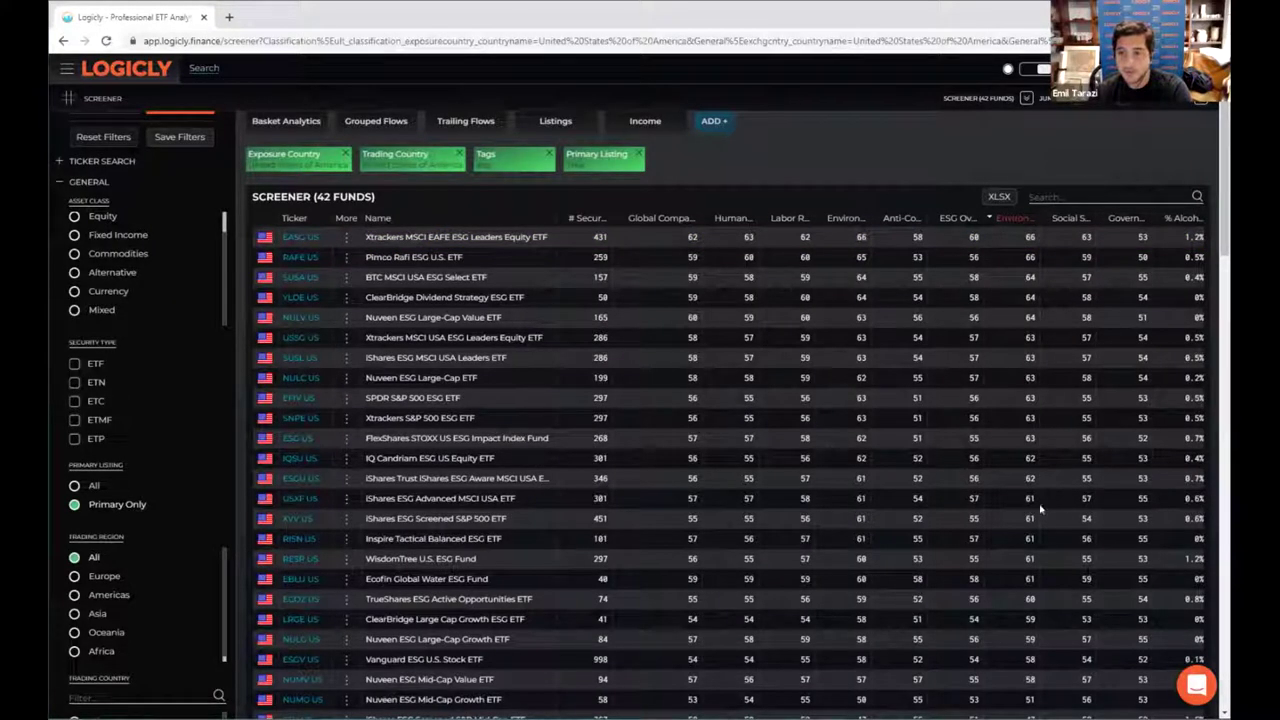
Step: Sort the screened US-exposure ESG funds in descending order by their alcohol exposure percentage
scroll(1040, 290, down, 1)
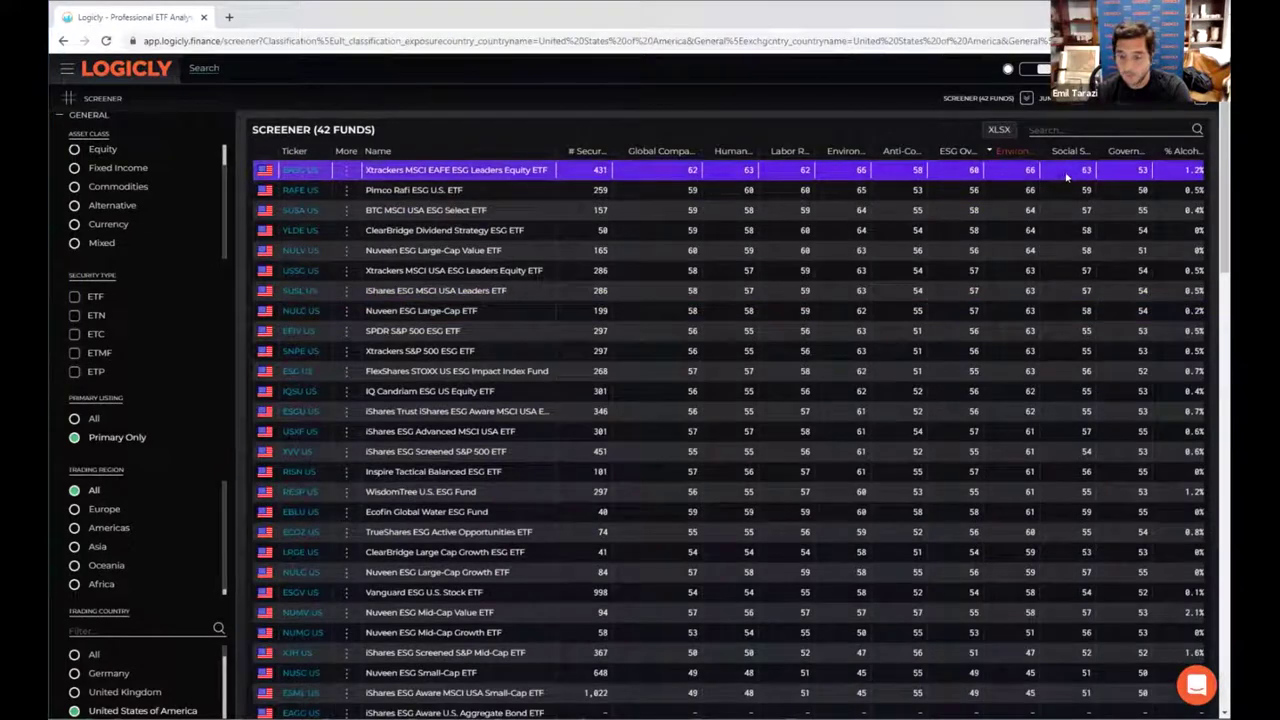
scroll(1065, 170, right, 1)
scroll(1065, 170, right, 3)
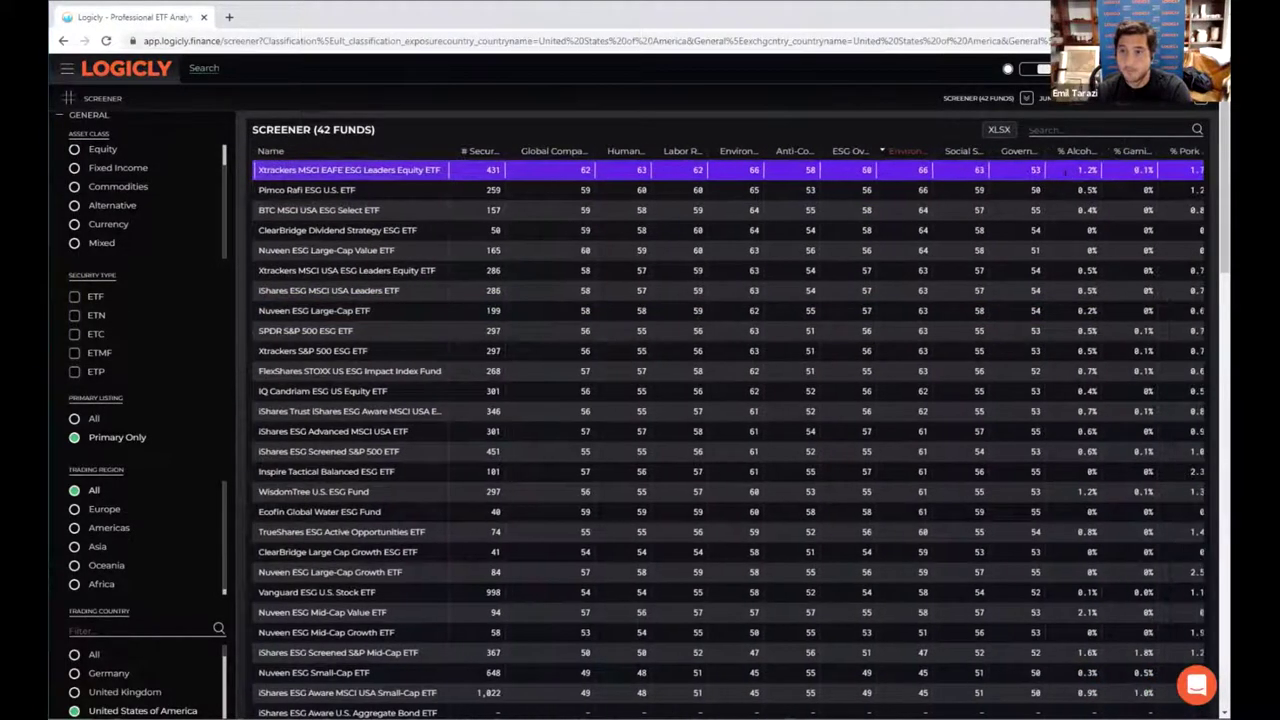
scroll(1067, 177, right, 4)
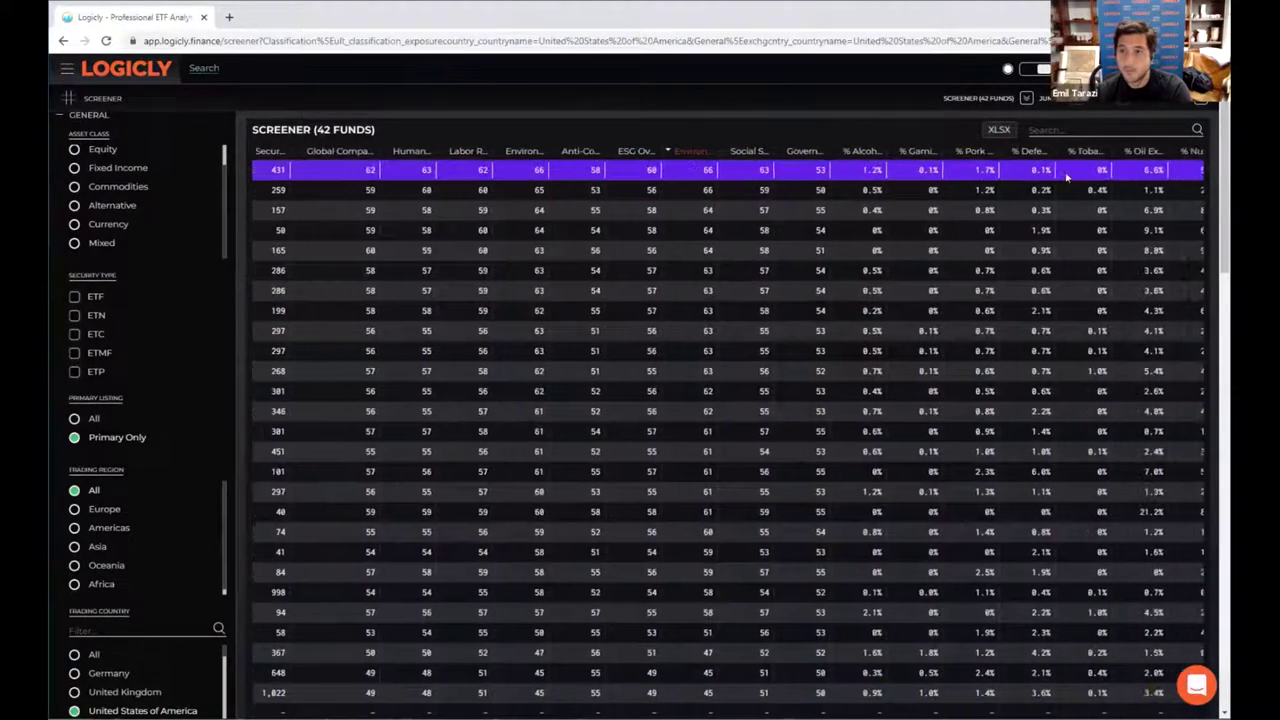
scroll(1067, 177, right, 1)
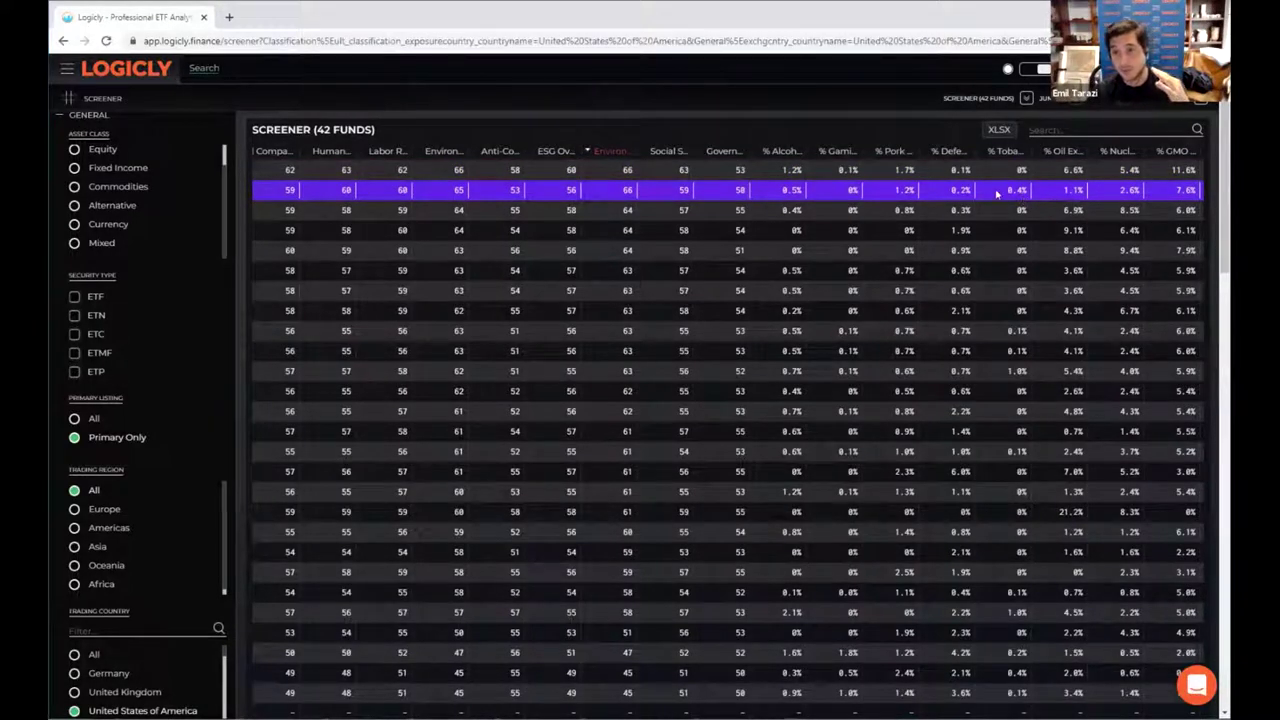
click(786, 150)
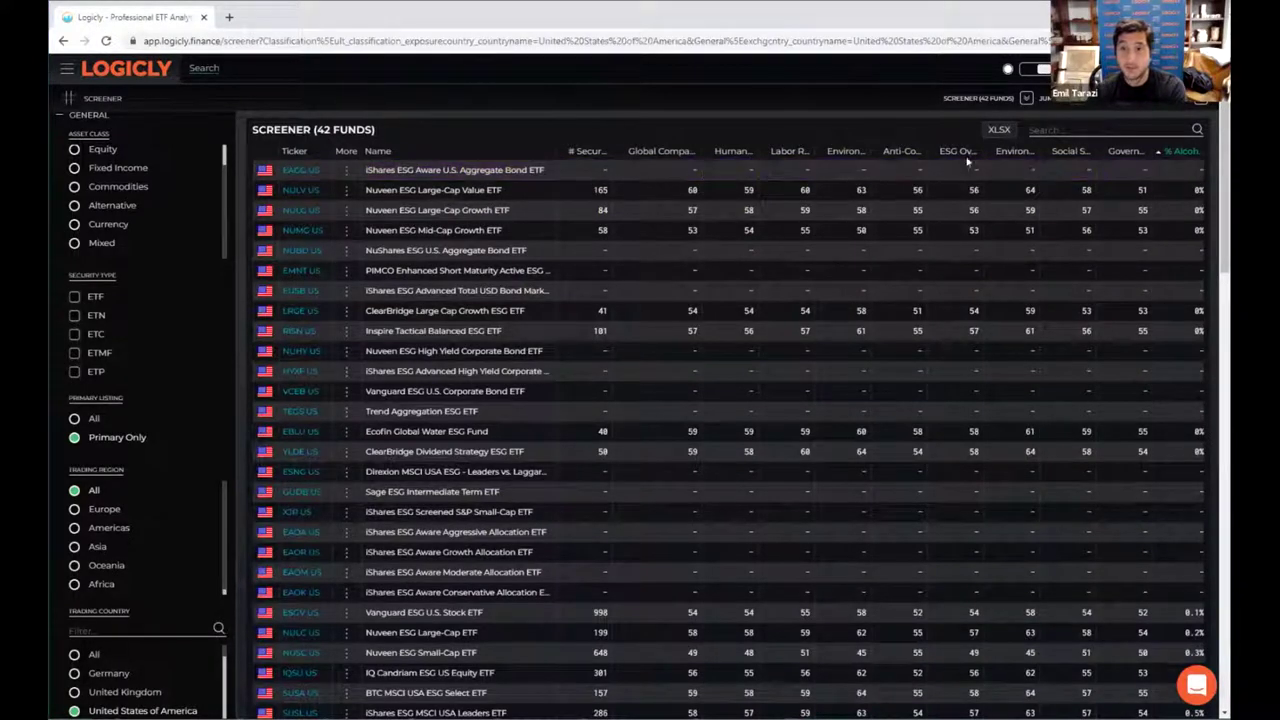
click(1176, 154)
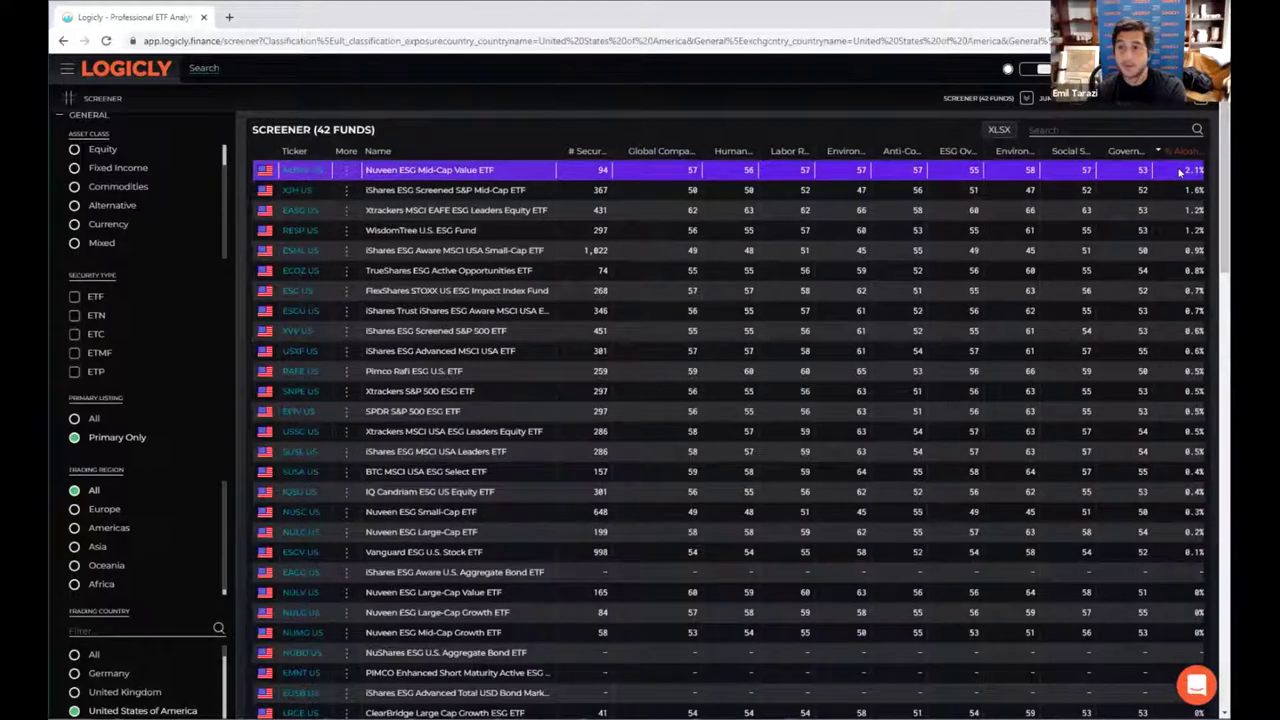
Step: Widen the % Oil Exposure and % Tobacco Exposure columns of the ESG table, and clear the stray text selection
scroll(1180, 172, right, 10)
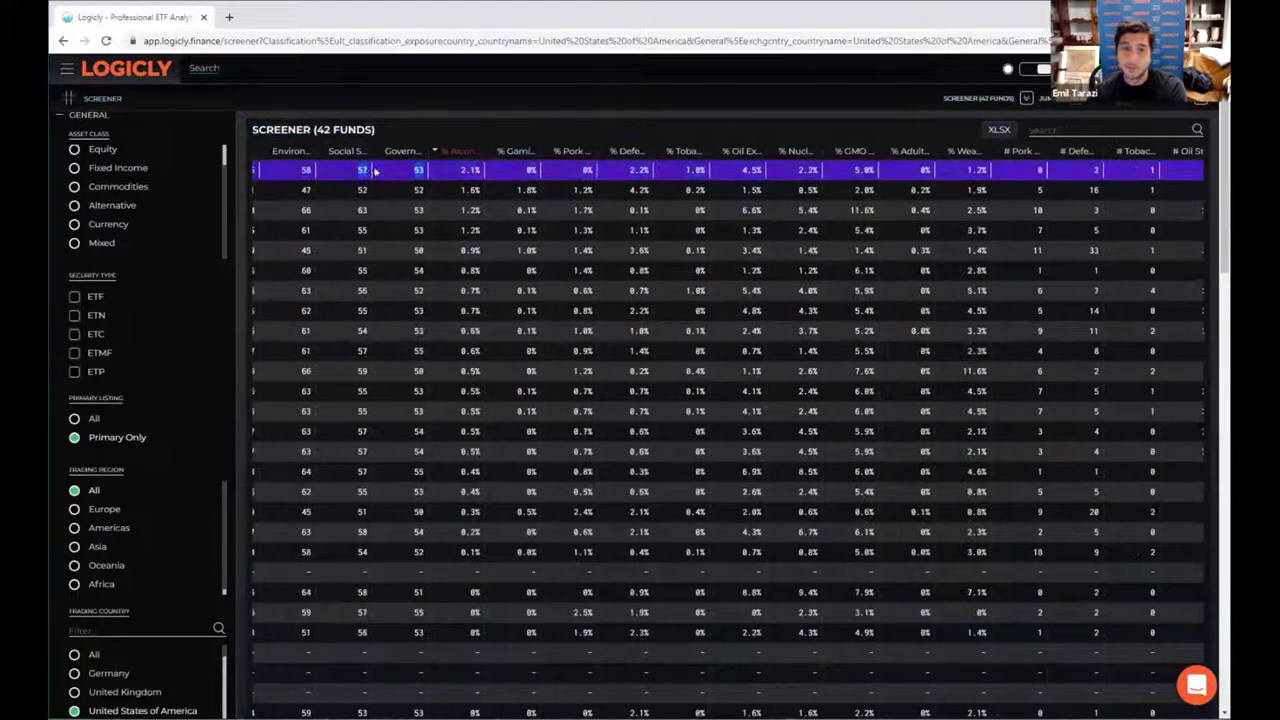
click(462, 170)
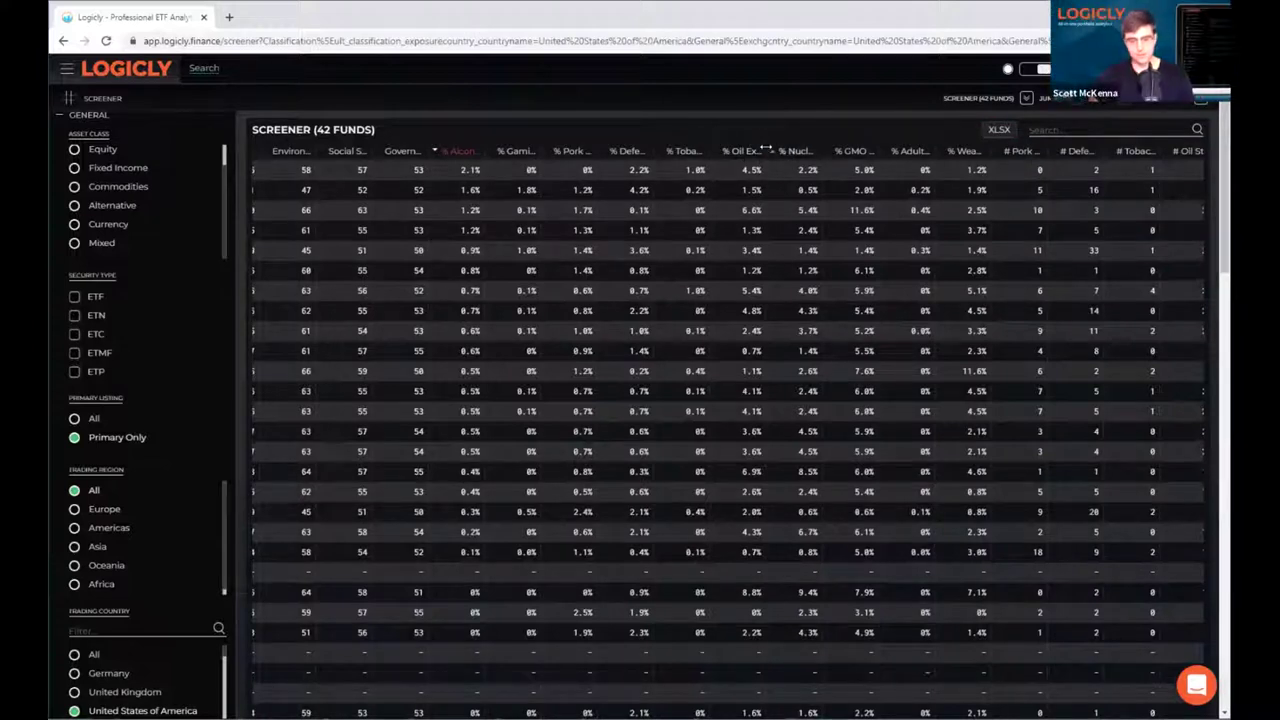
drag(768, 149, 786, 149)
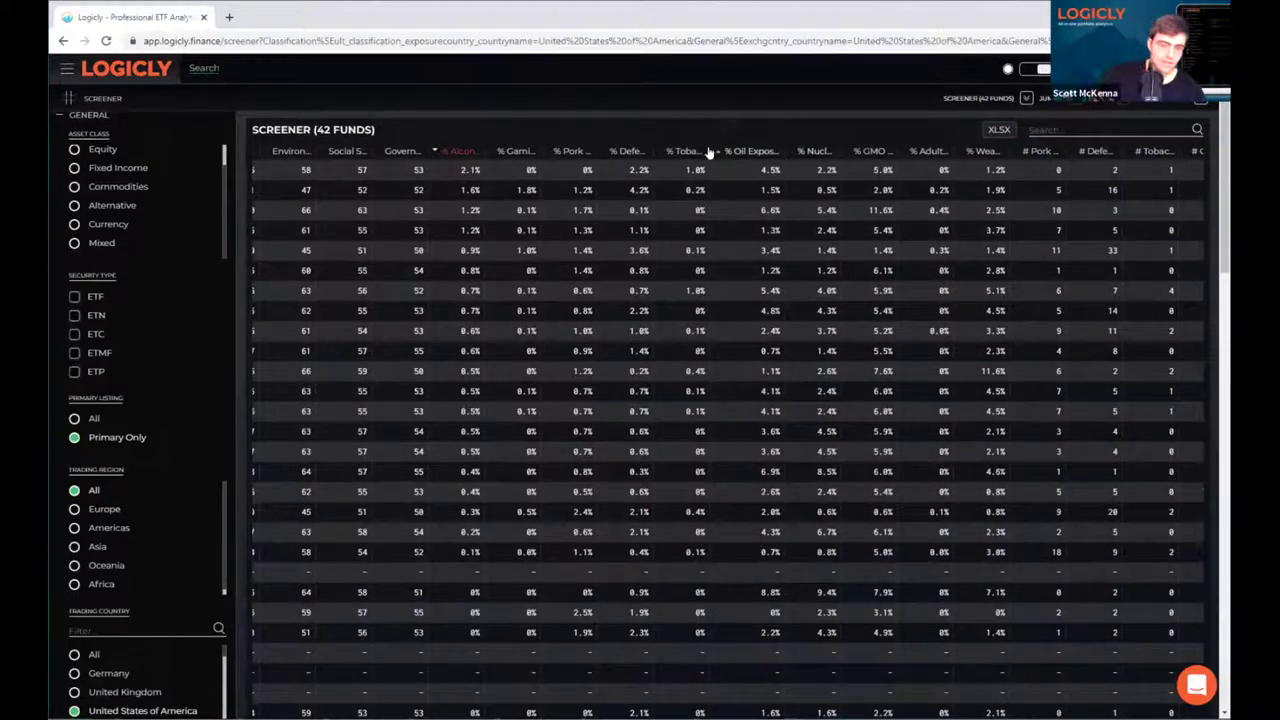
drag(706, 148, 749, 149)
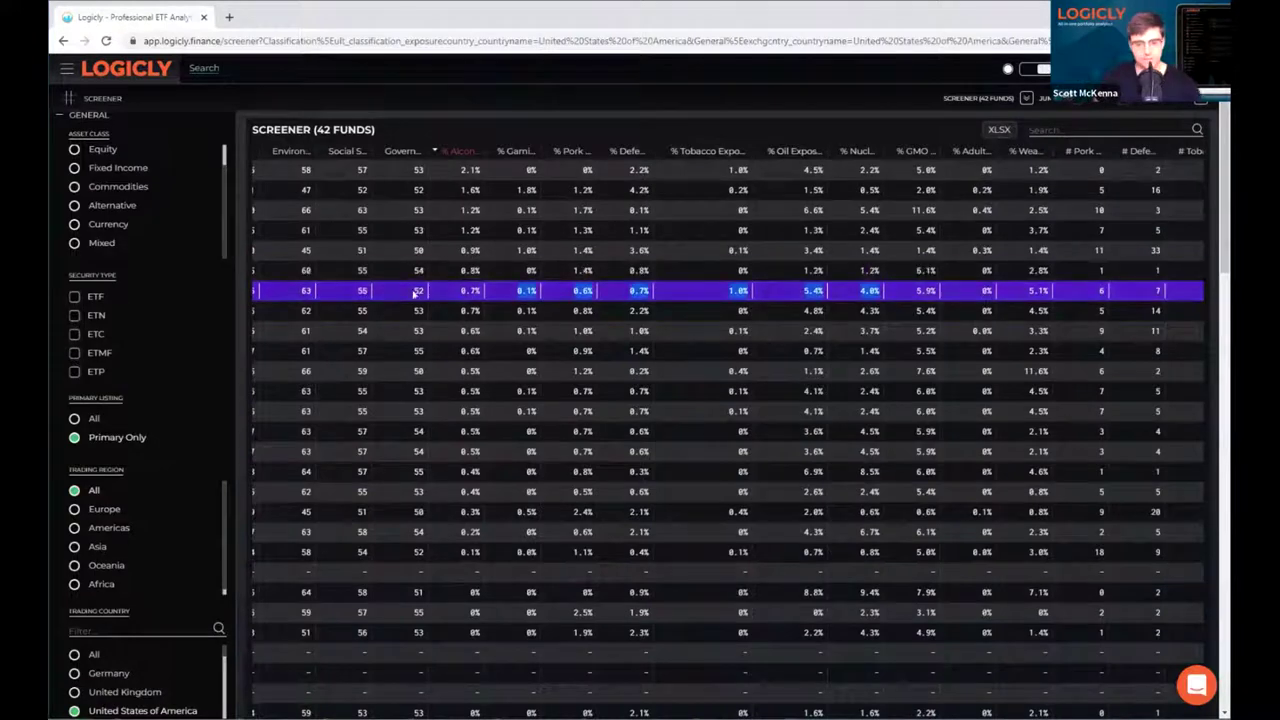
drag(912, 296, 778, 295)
scroll(778, 295, left, 3)
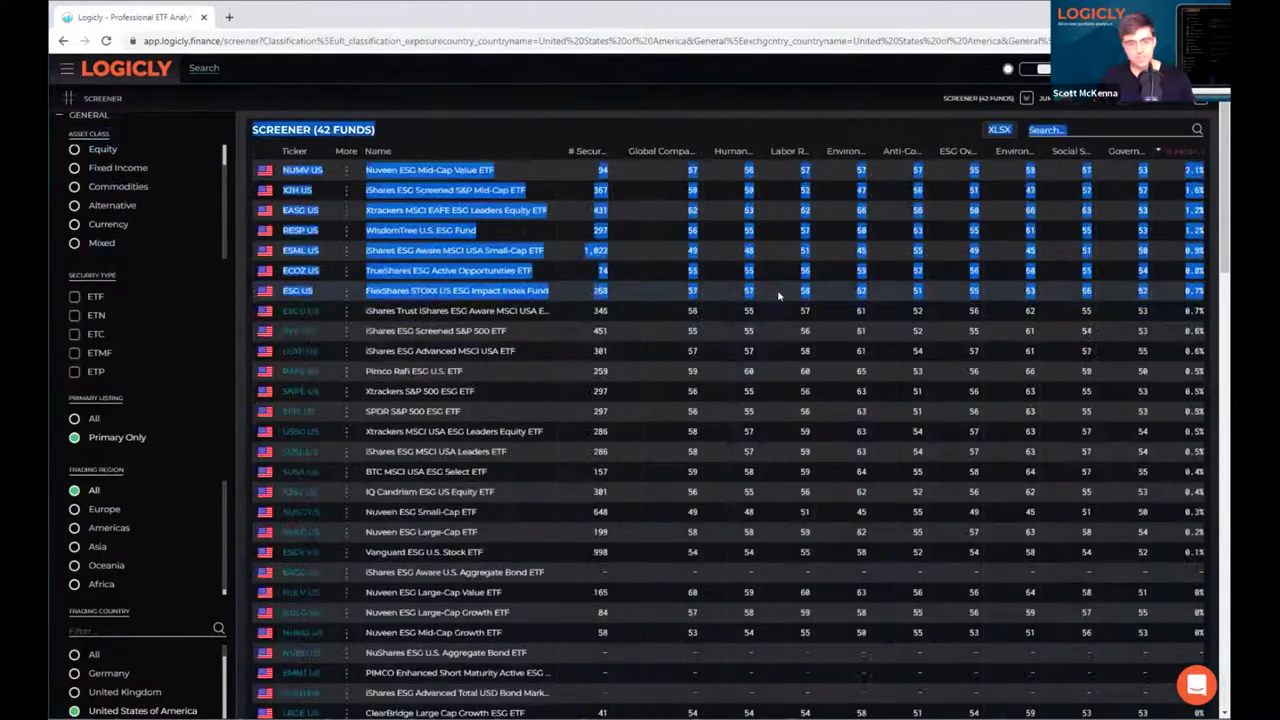
click(778, 292)
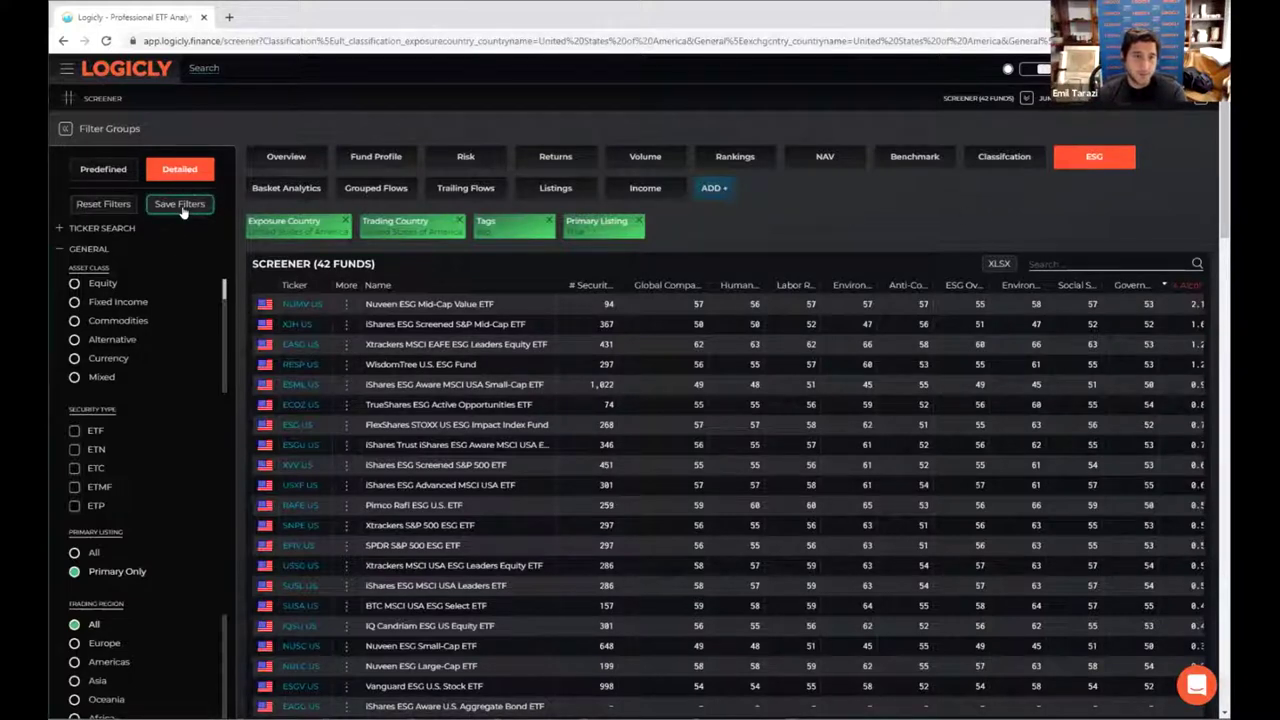
Step: Reset the screener's filters and display the Rankings data for the primary-listed funds
click(103, 203)
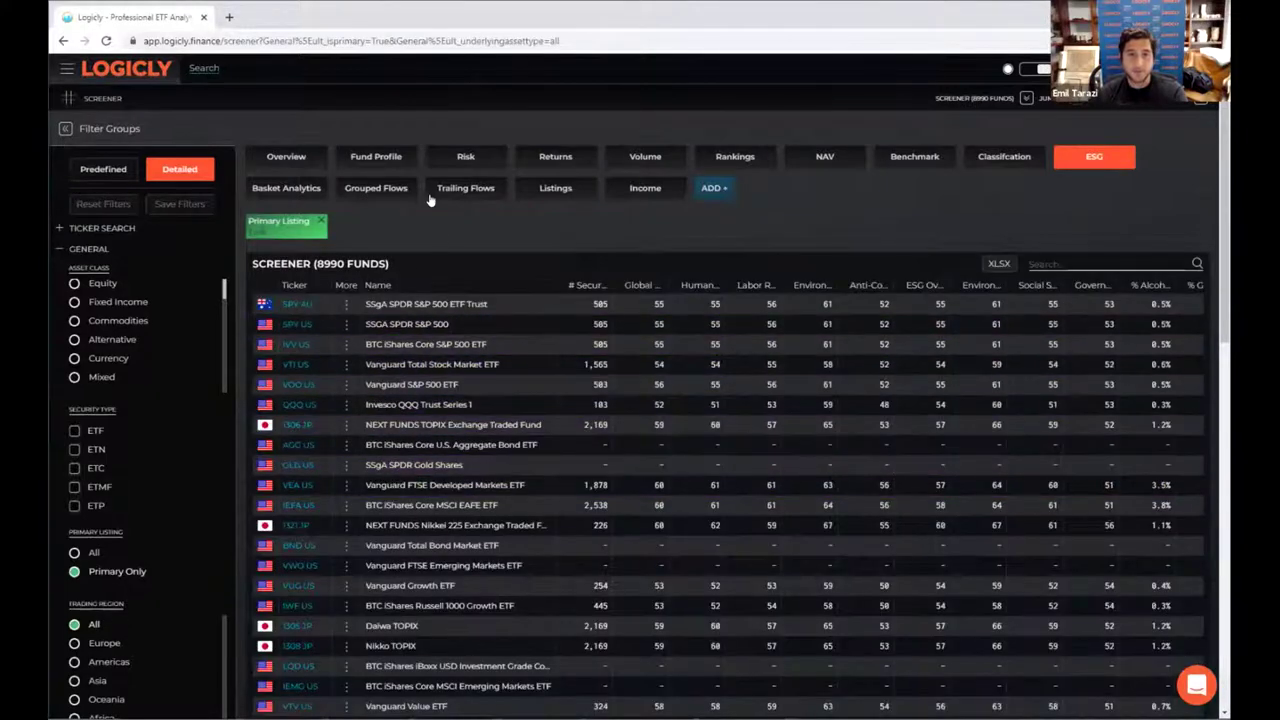
click(748, 159)
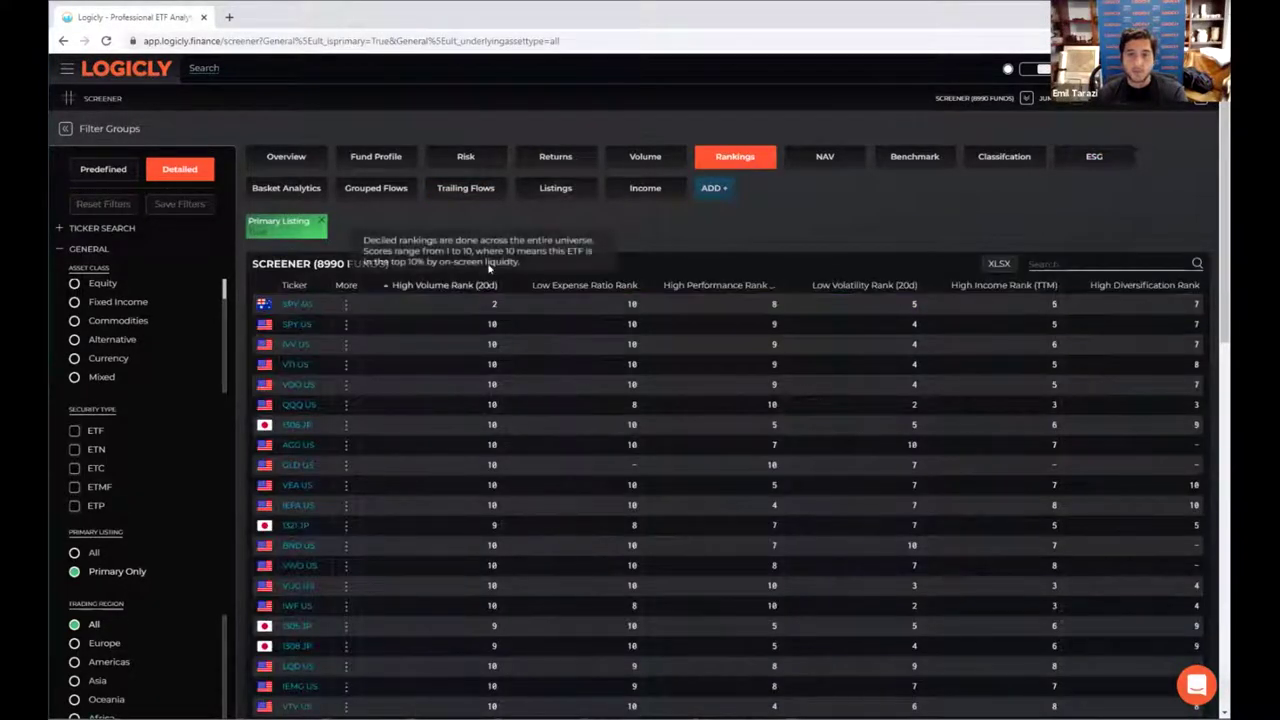
mouse_move(466, 286)
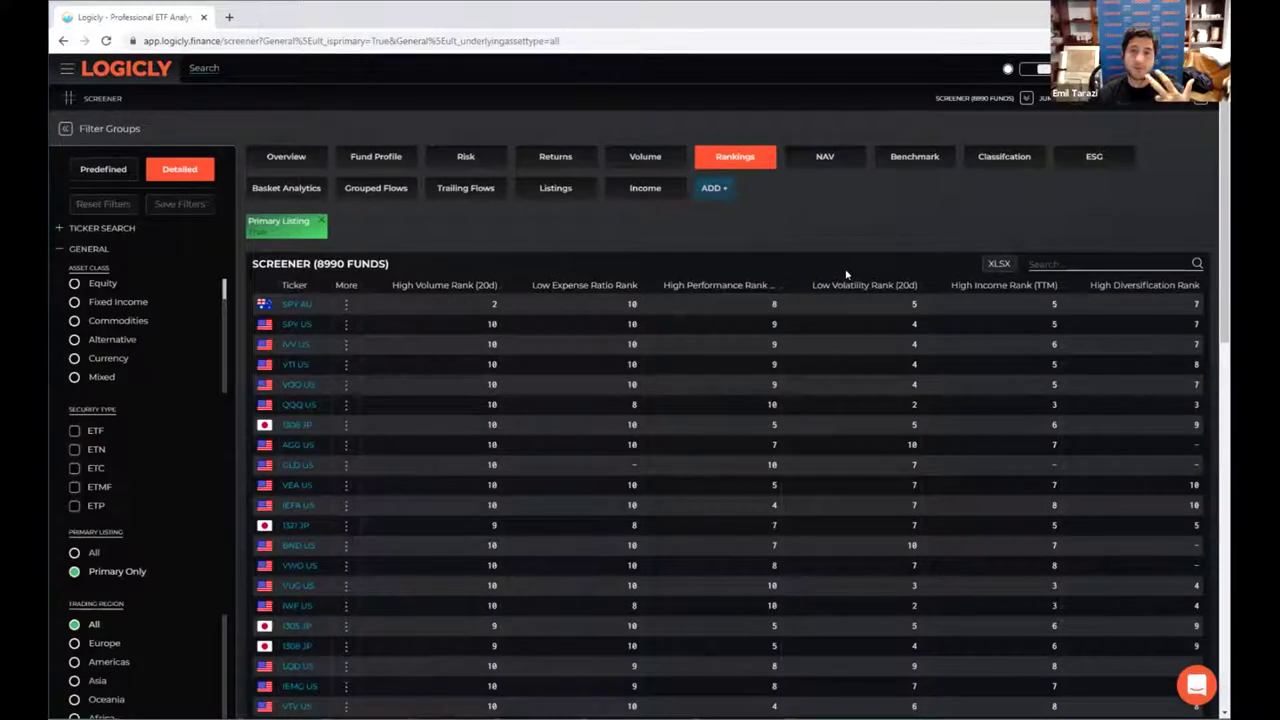
mouse_move(1106, 287)
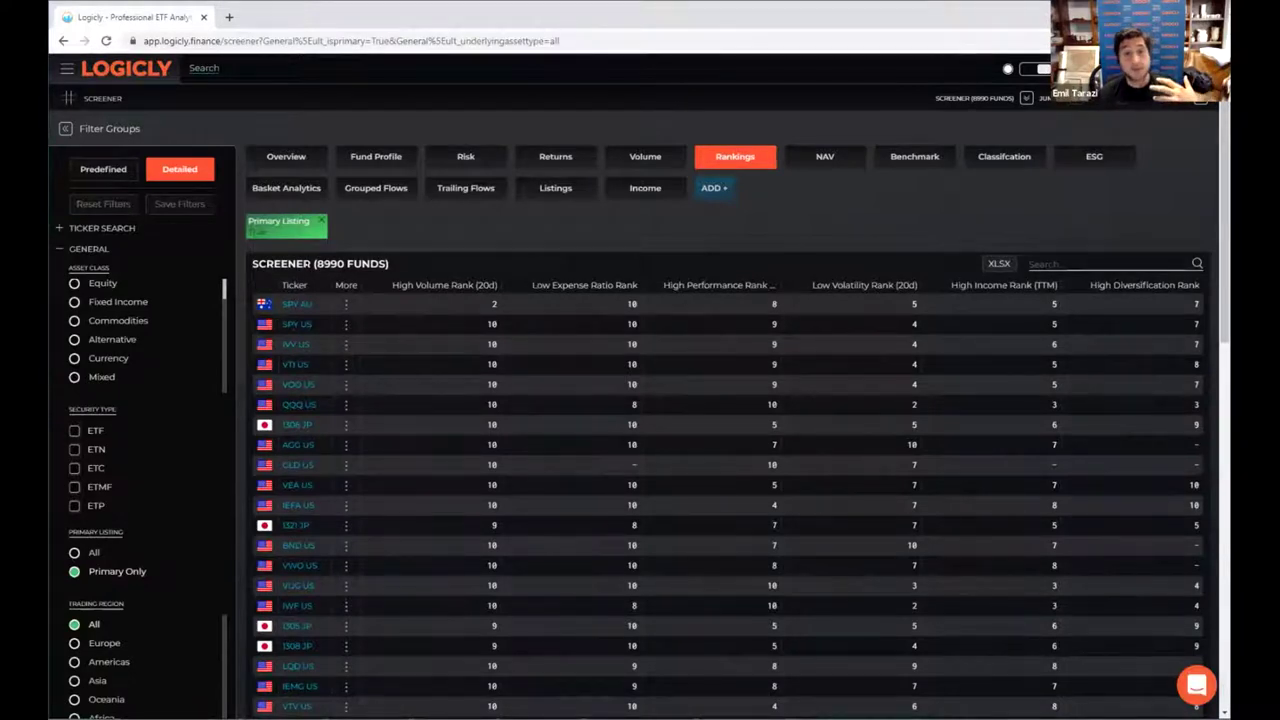
Step: In the Rankings filters, set the minimum Highest Volume (20D) rank to 9
click(95, 249)
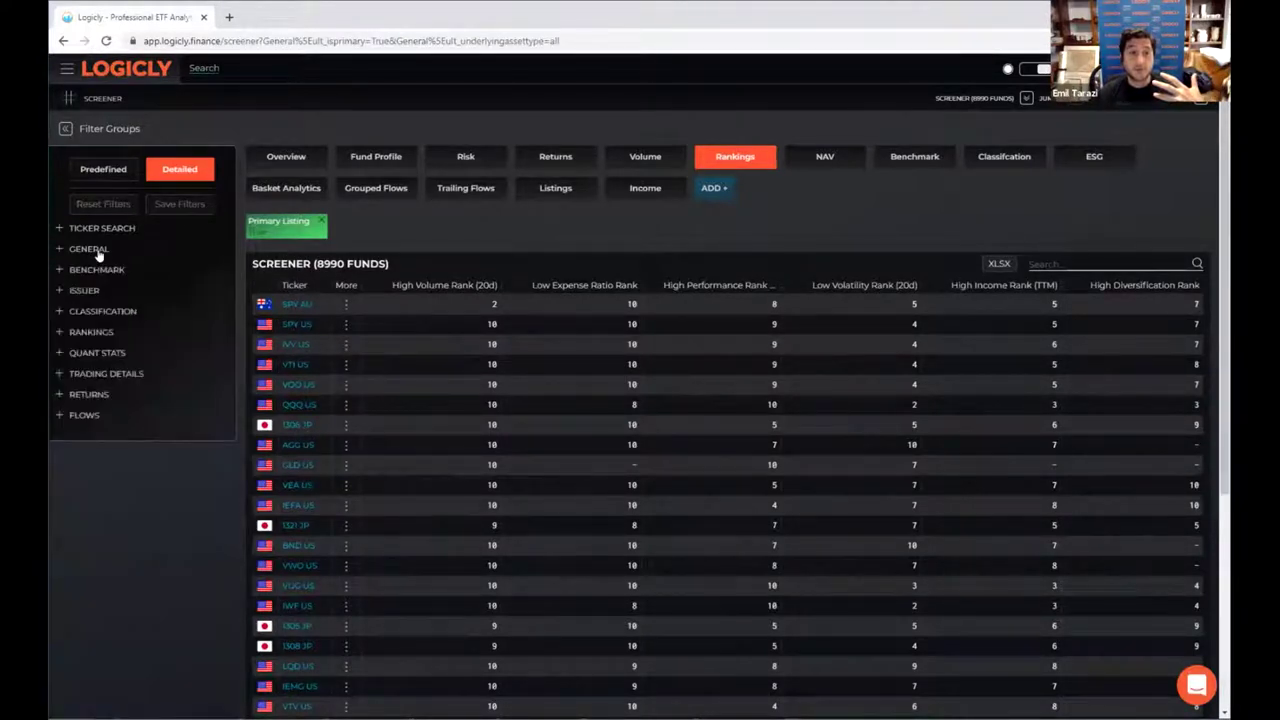
click(90, 332)
scroll(220, 297, down, 1)
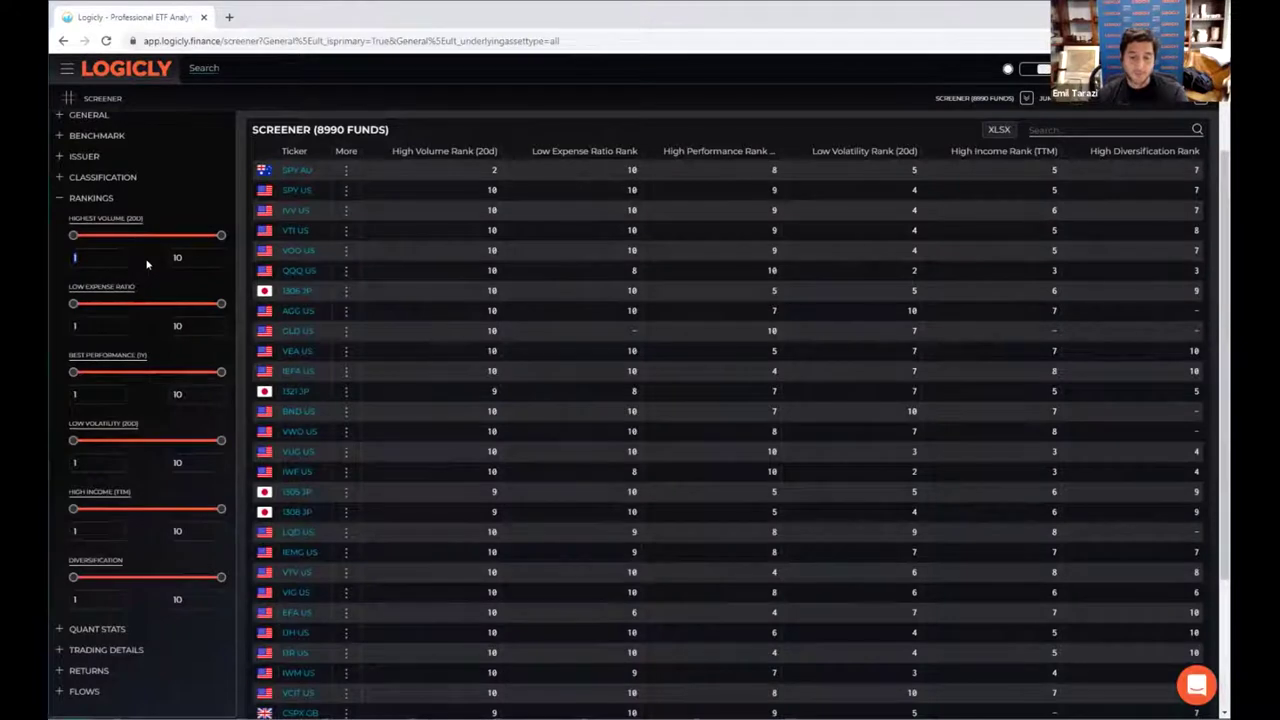
text(9)
key(Return)
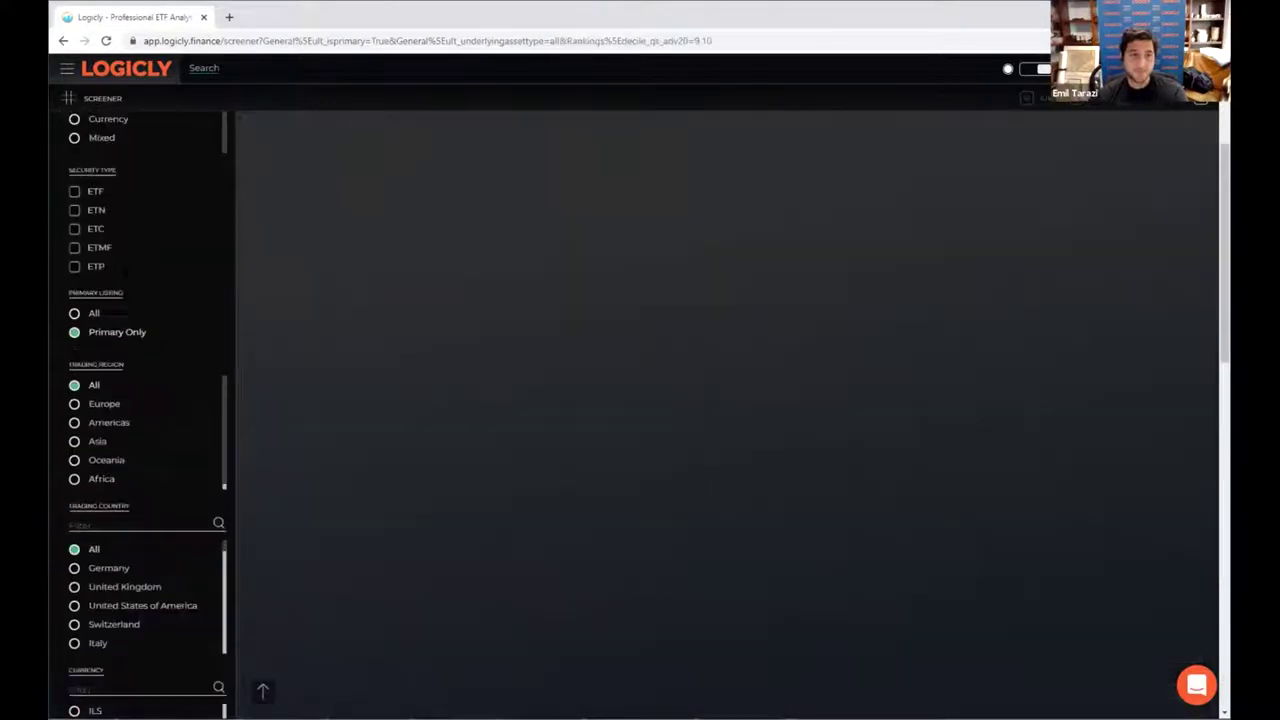
Step: Set the minimum Low Expense Ratio rank to 9 in the Rankings filters
scroll(160, 340, down, 1)
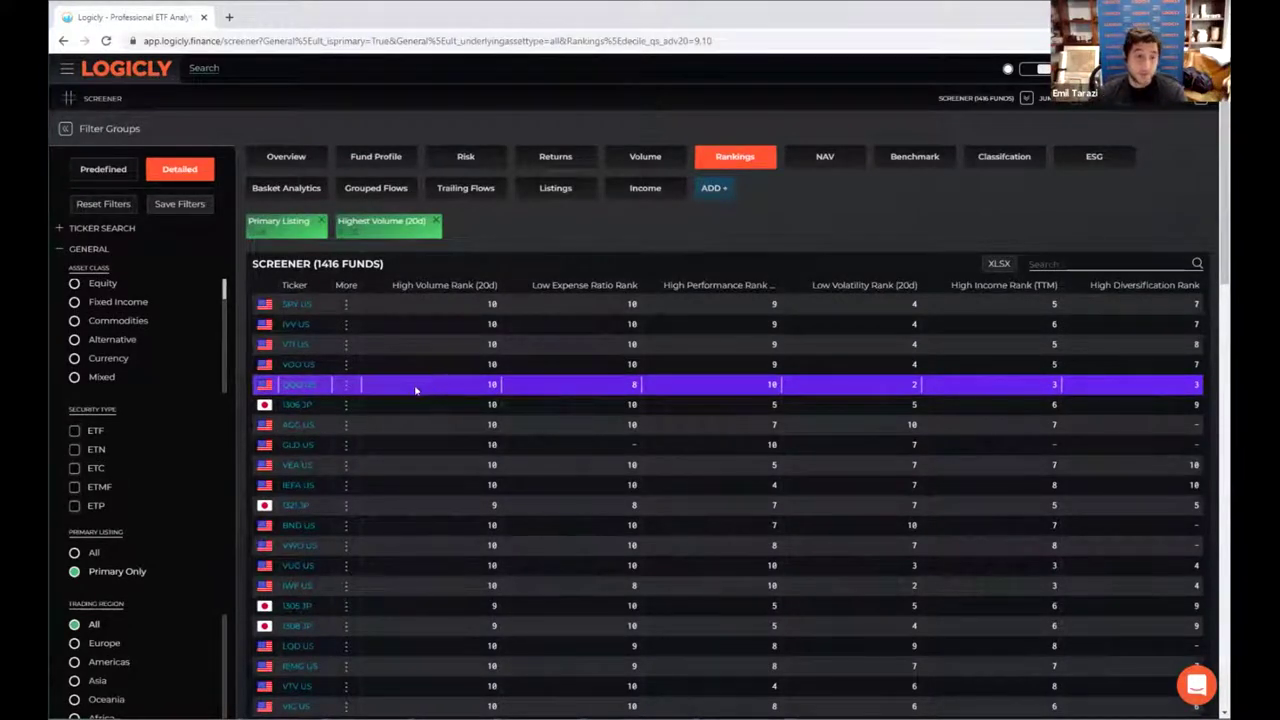
scroll(209, 531, down, 5)
scroll(209, 531, down, 15)
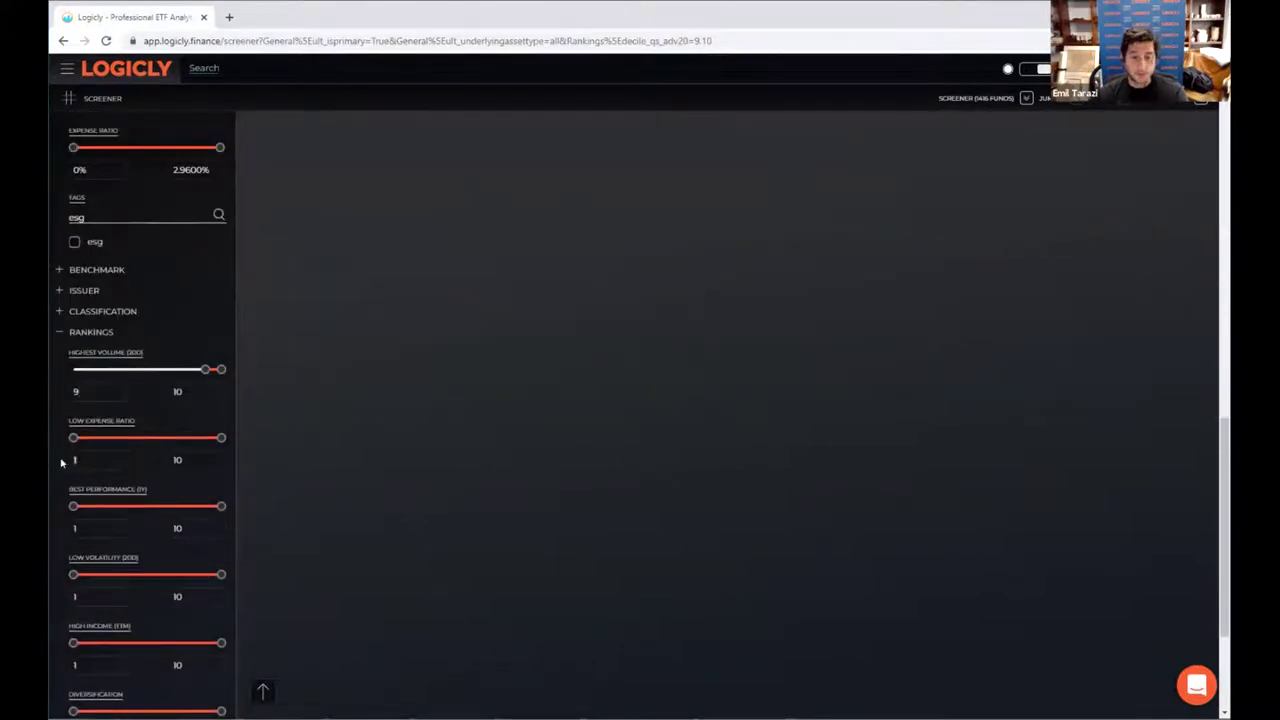
text(9)
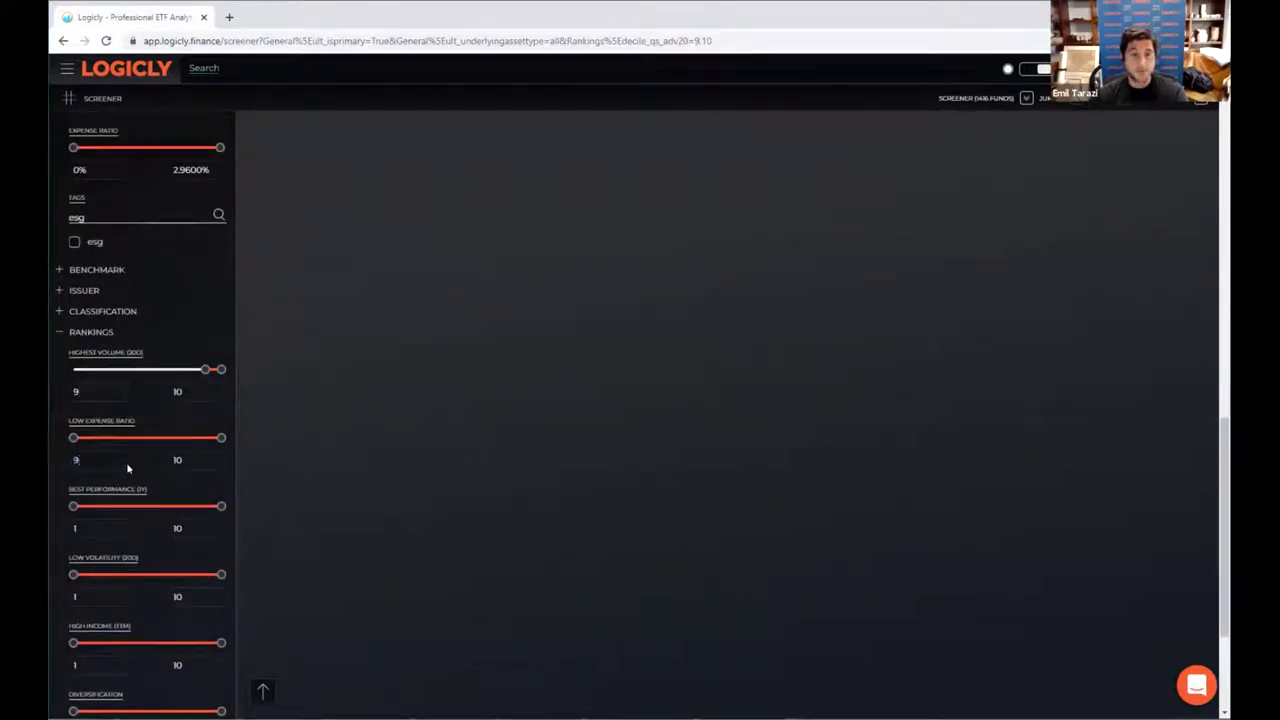
key(Return)
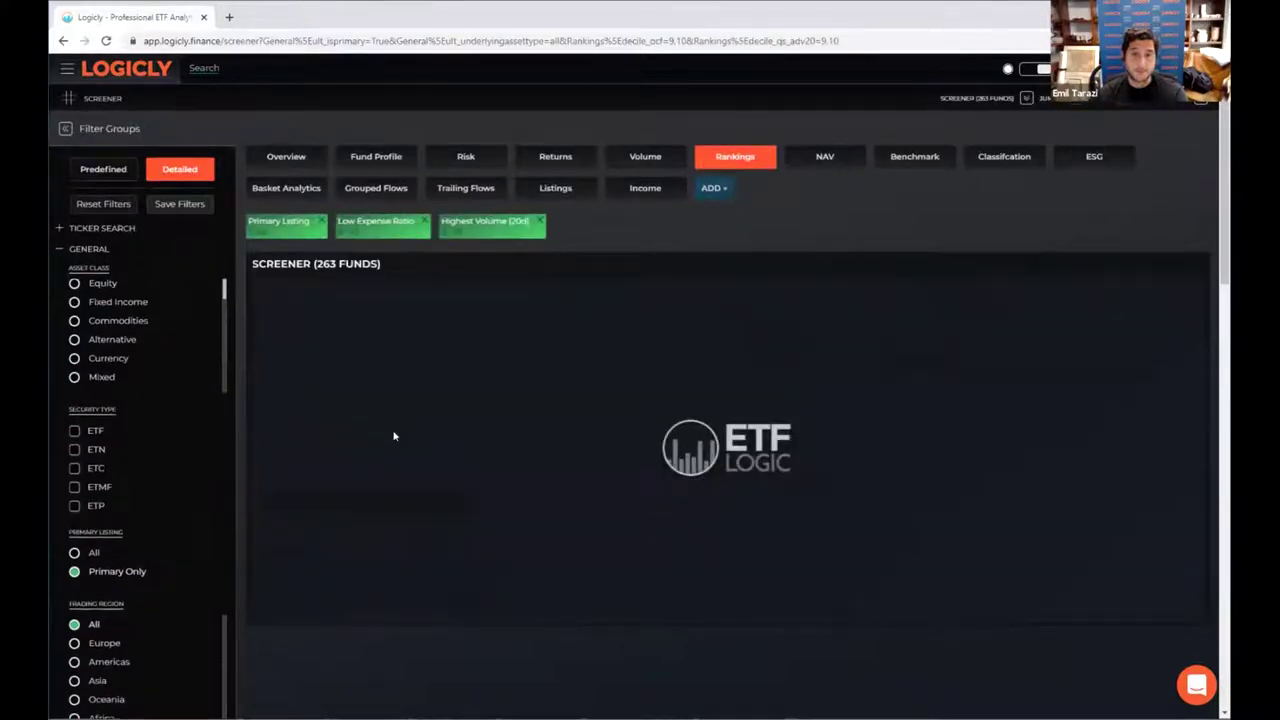
Step: Set the minimum Best Performance (1Y) rank to 9 in the Rankings filters
scroll(351, 423, down, 5)
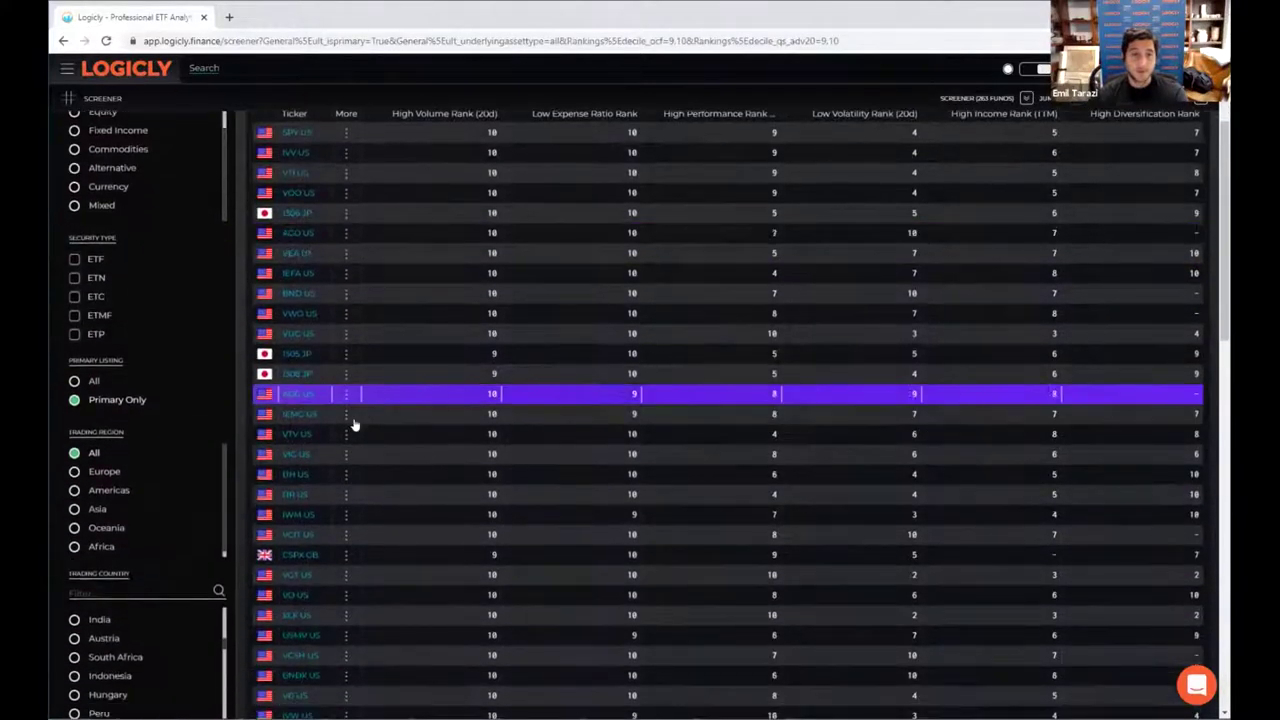
scroll(168, 523, down, 5)
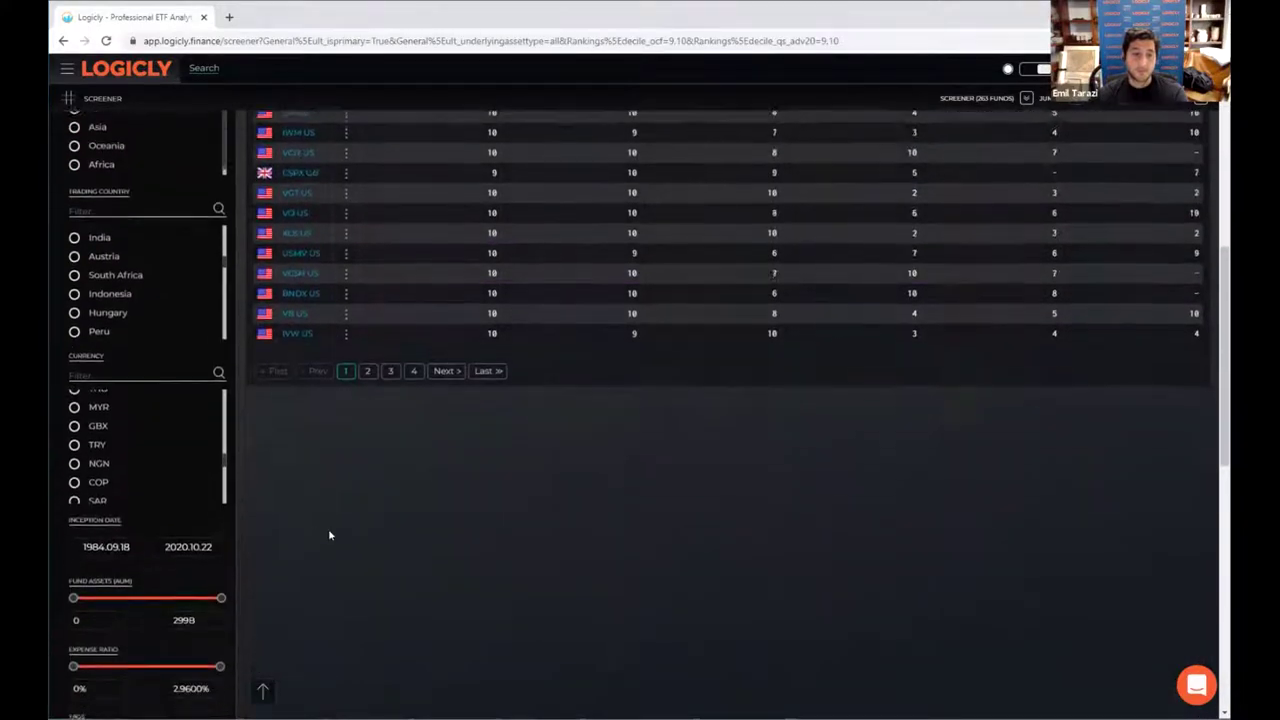
scroll(328, 528, down, 3)
scroll(253, 542, down, 4)
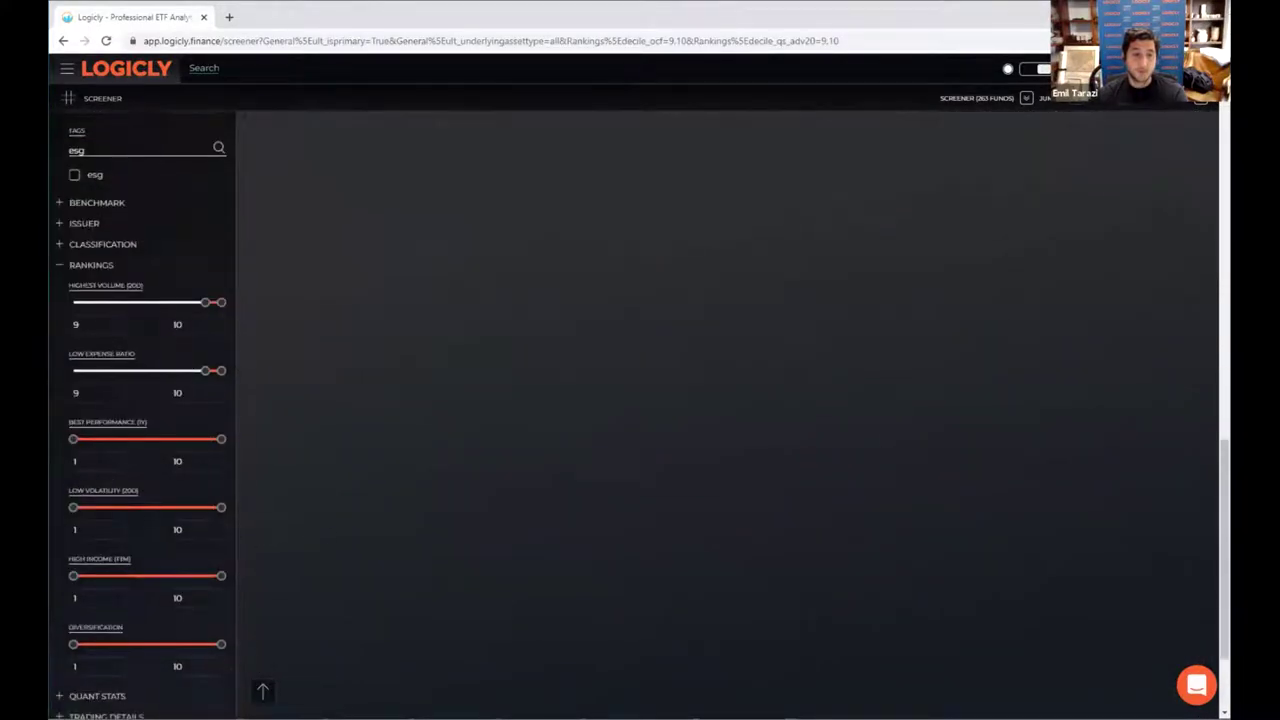
key(Tab)
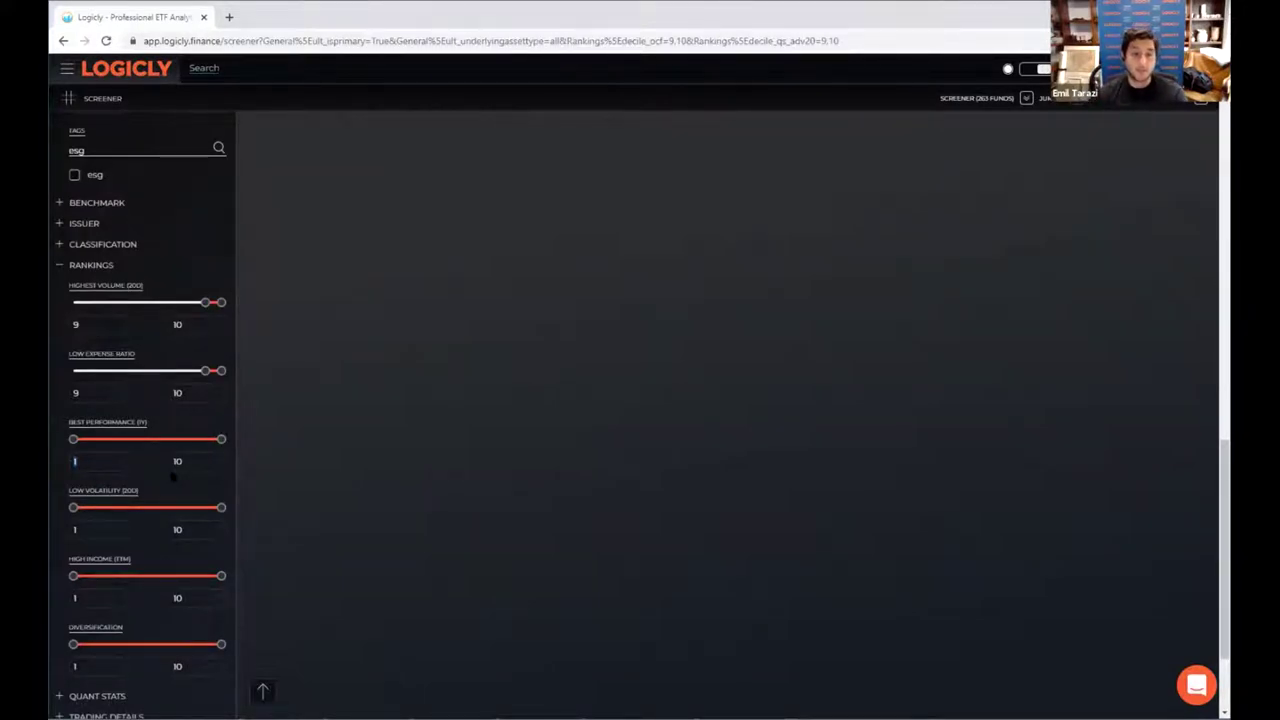
key(Return)
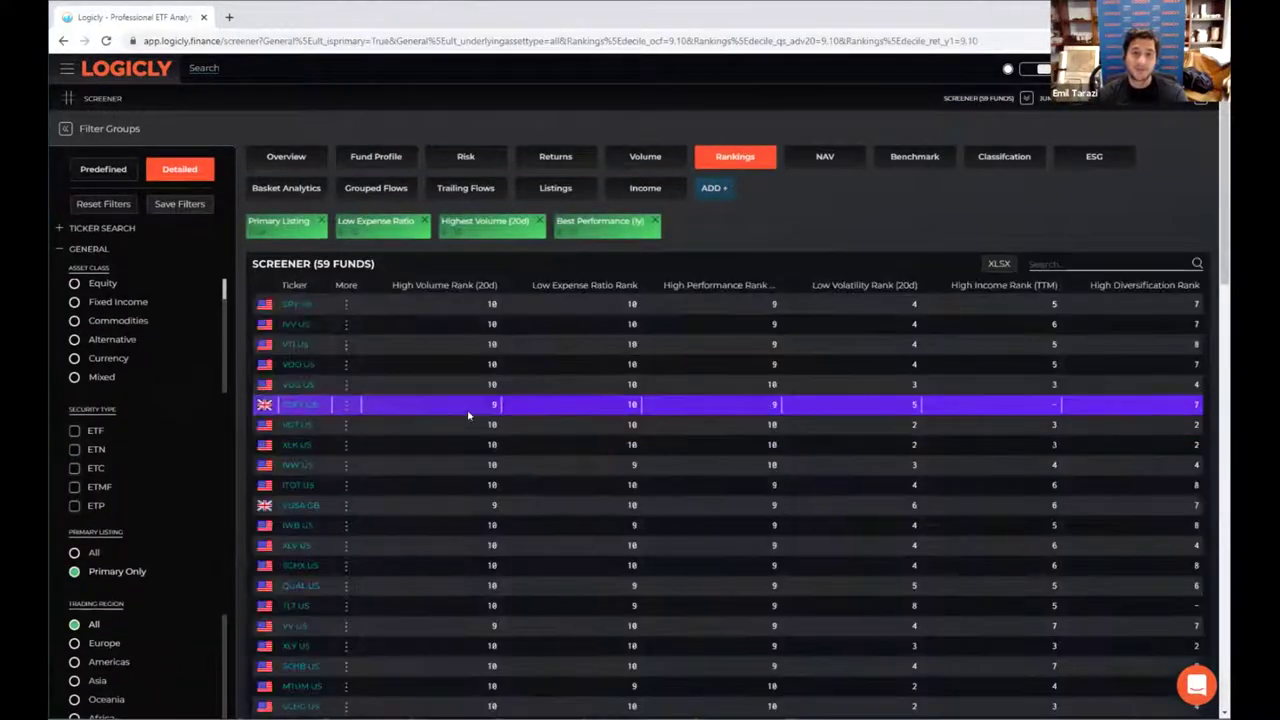
Step: Try restricting the funds to a minimum High Income (TTM) rank of 9
scroll(467, 420, down, 10)
scroll(431, 488, down, 10)
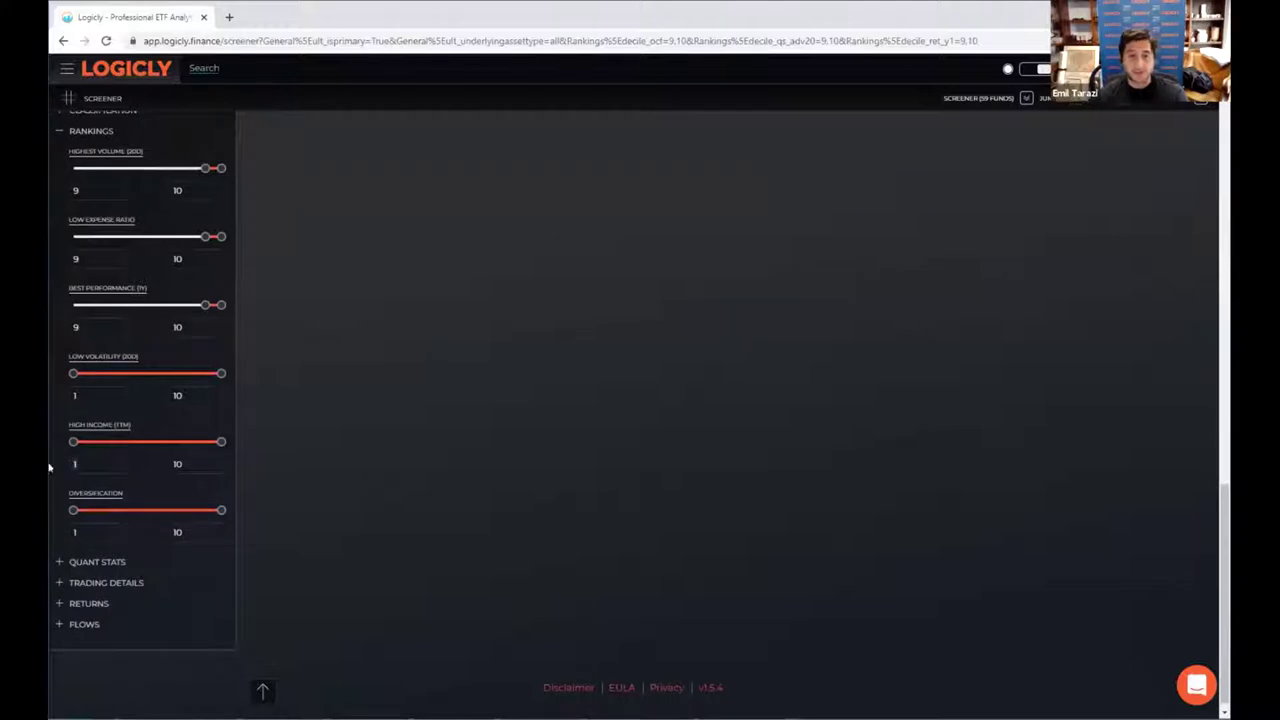
double_click(131, 471)
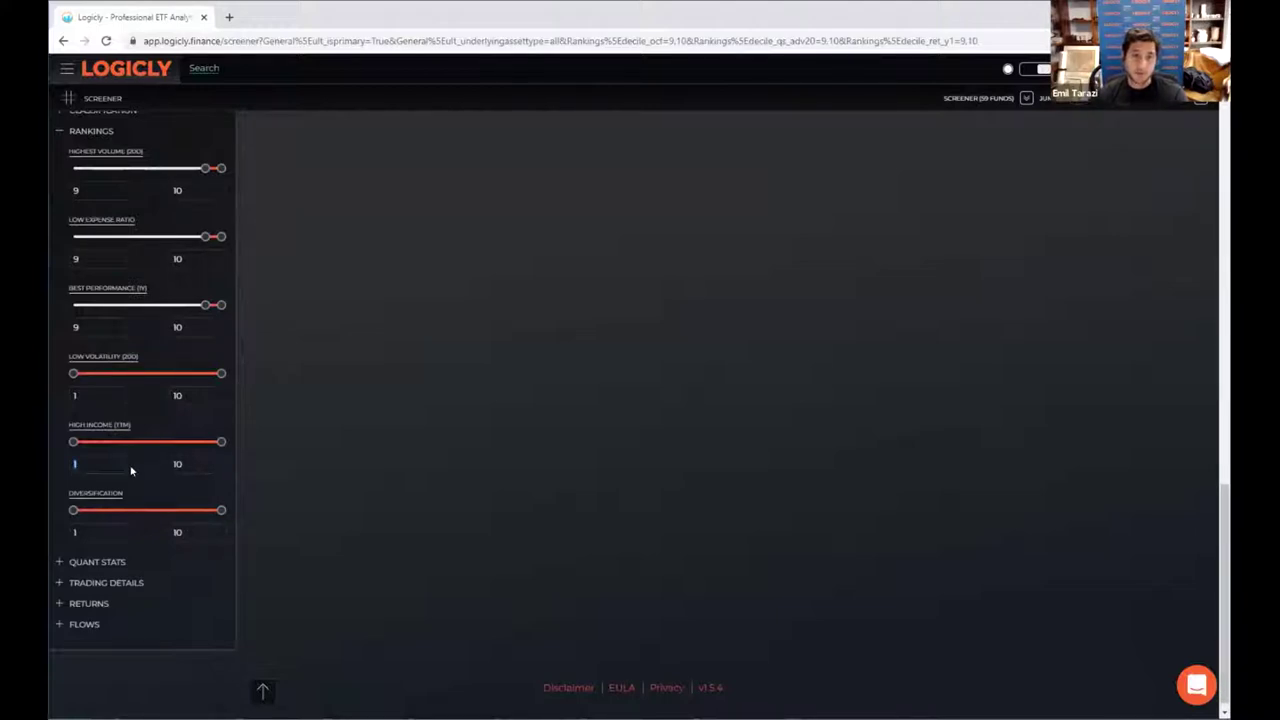
text(9)
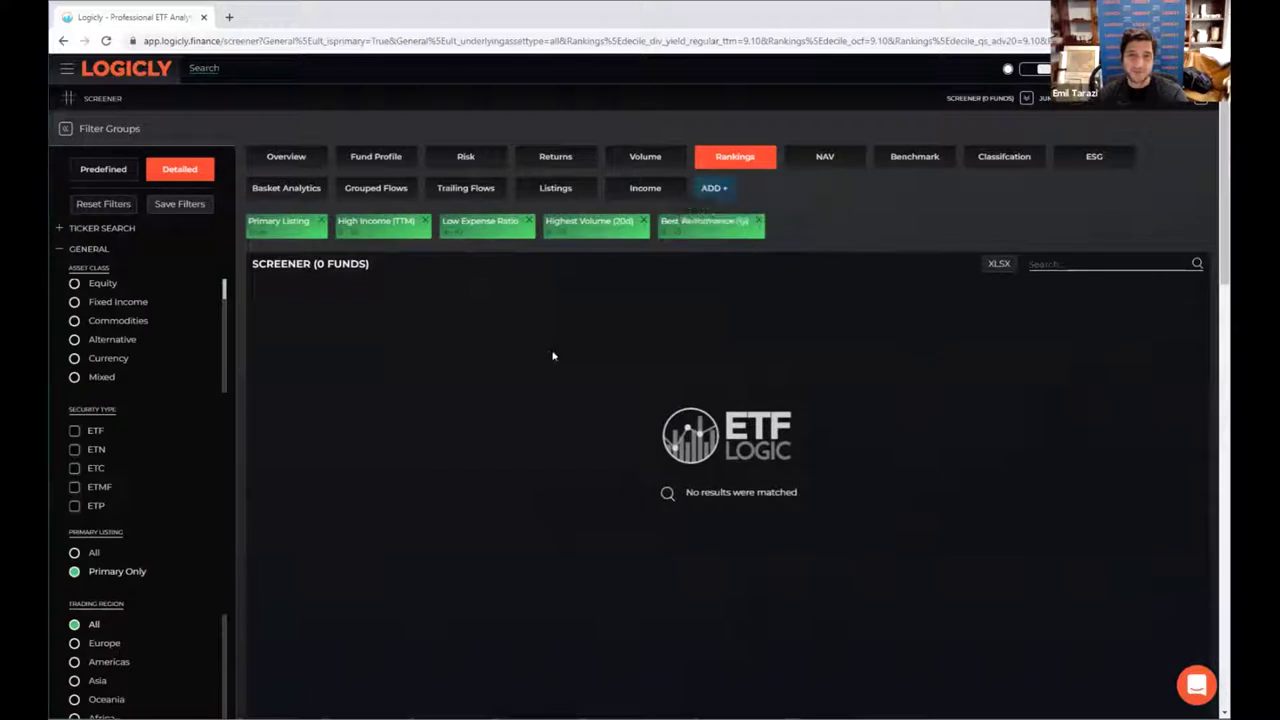
Step: Set the minimum High Income (TTM) rank to 5 in the Rankings filters
scroll(447, 470, down, 5)
scroll(289, 574, down, 8)
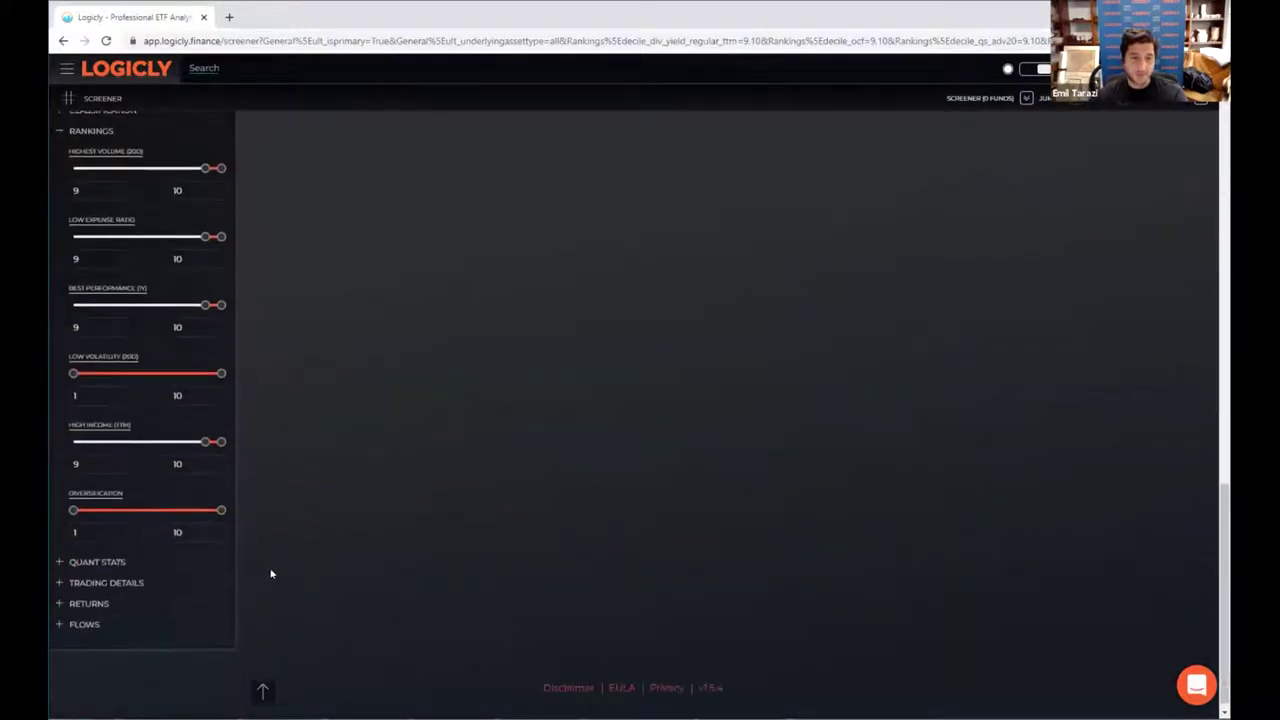
drag(62, 464, 80, 464)
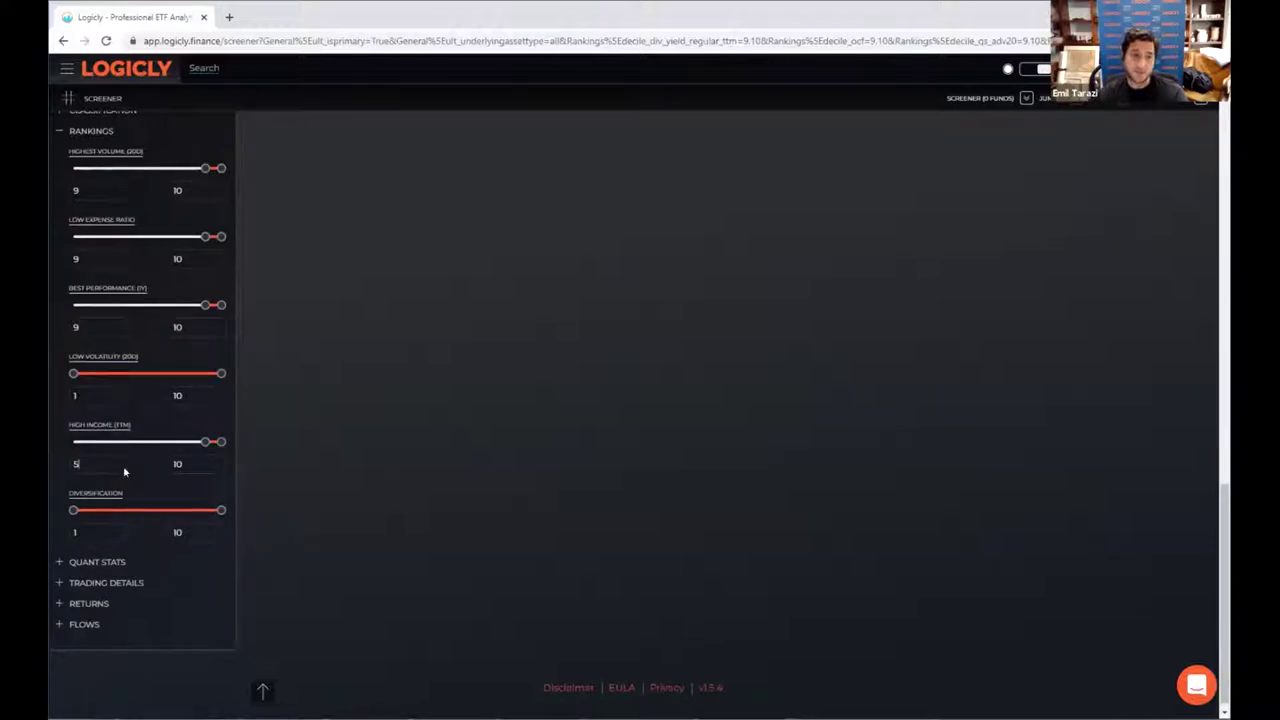
key(Return)
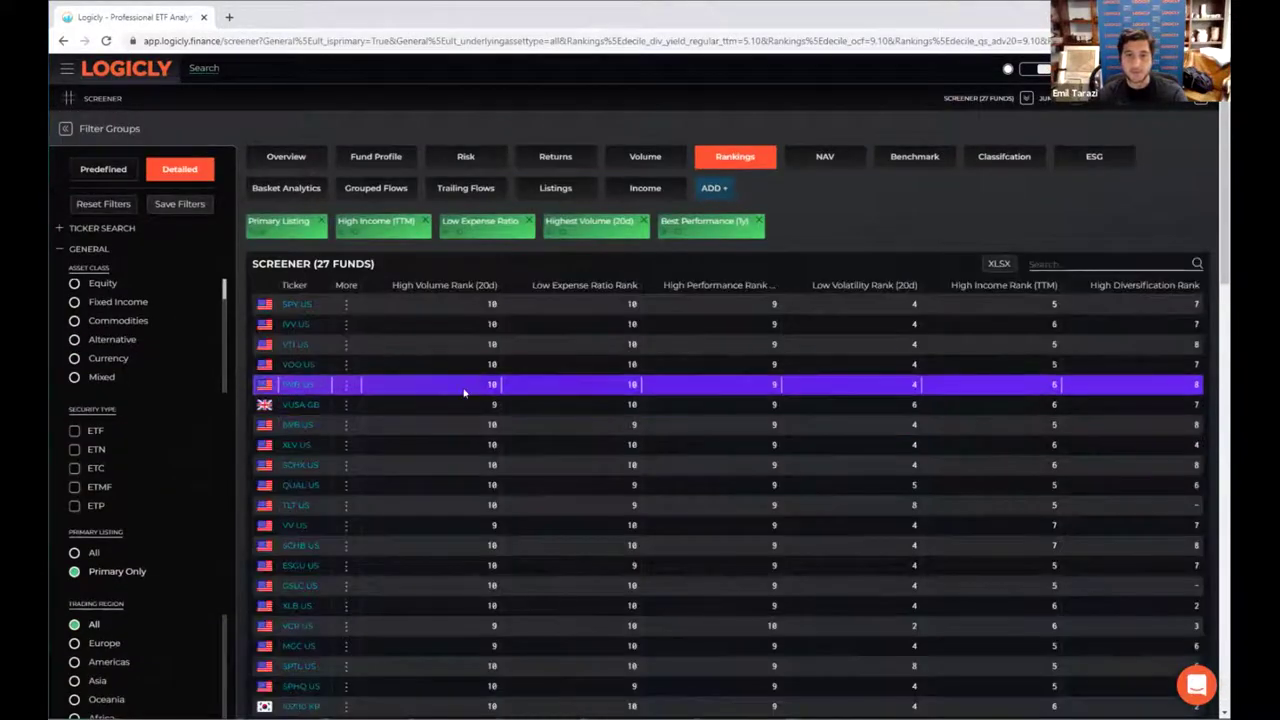
mouse_move(470, 385)
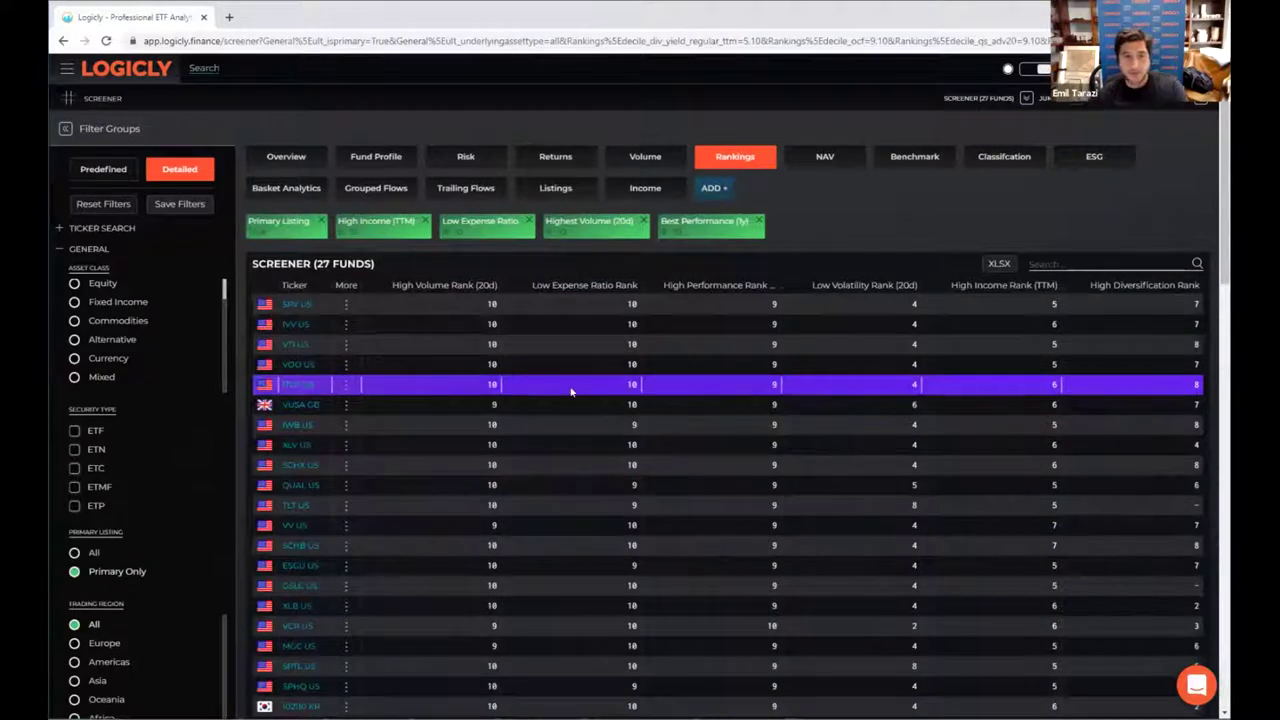
Step: Save the current filter set as a custom filter named Top Ranked US Listed Names
mouse_move(571, 391)
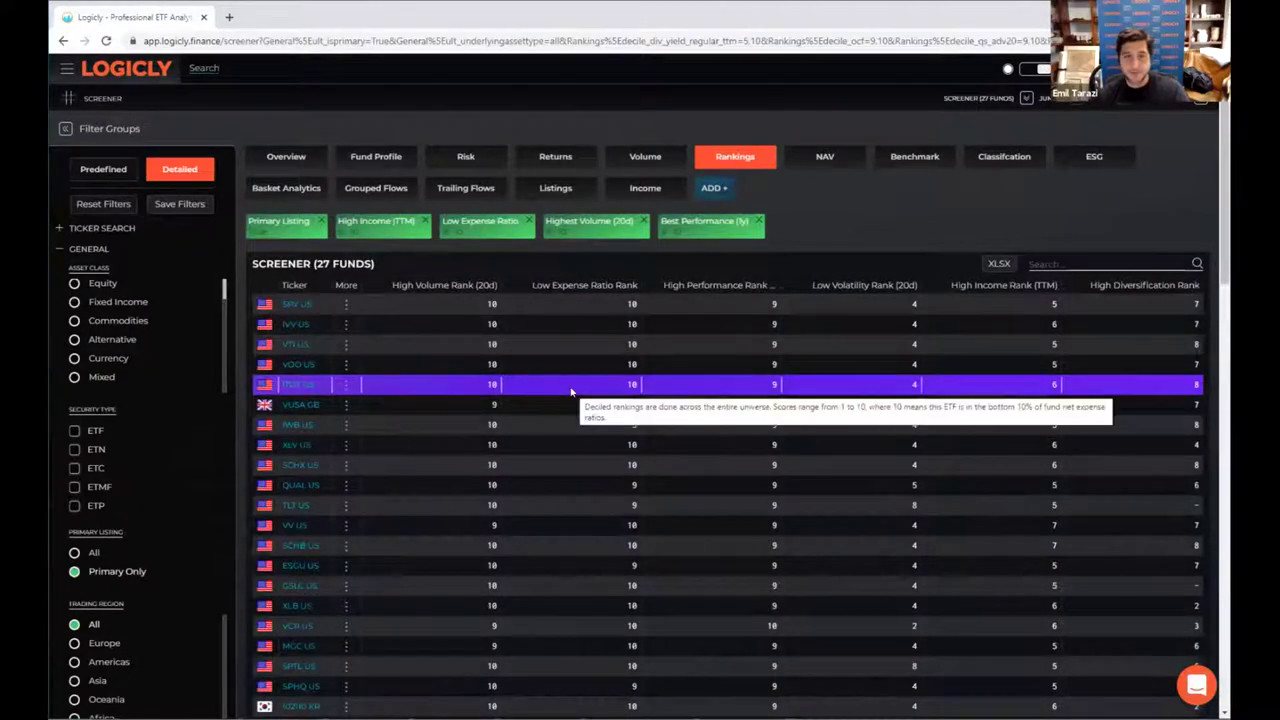
click(181, 206)
key(ctrl+a)
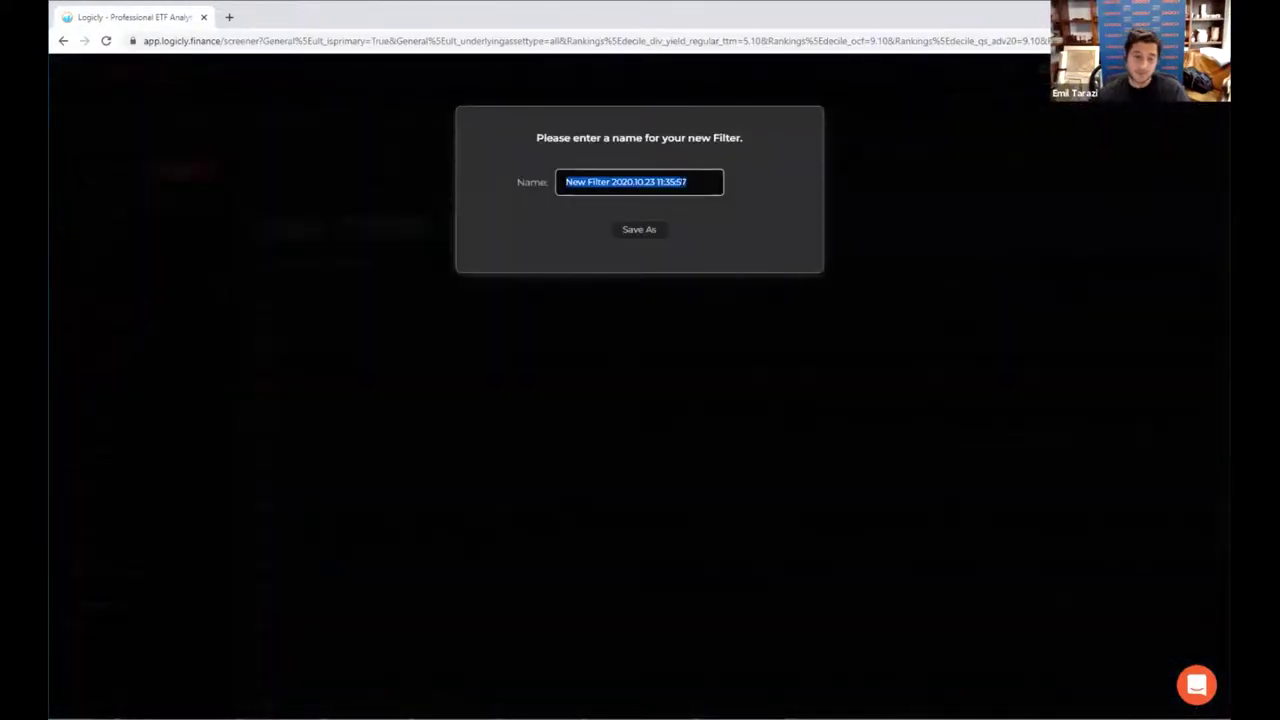
text(Top Ranked US Listed N)
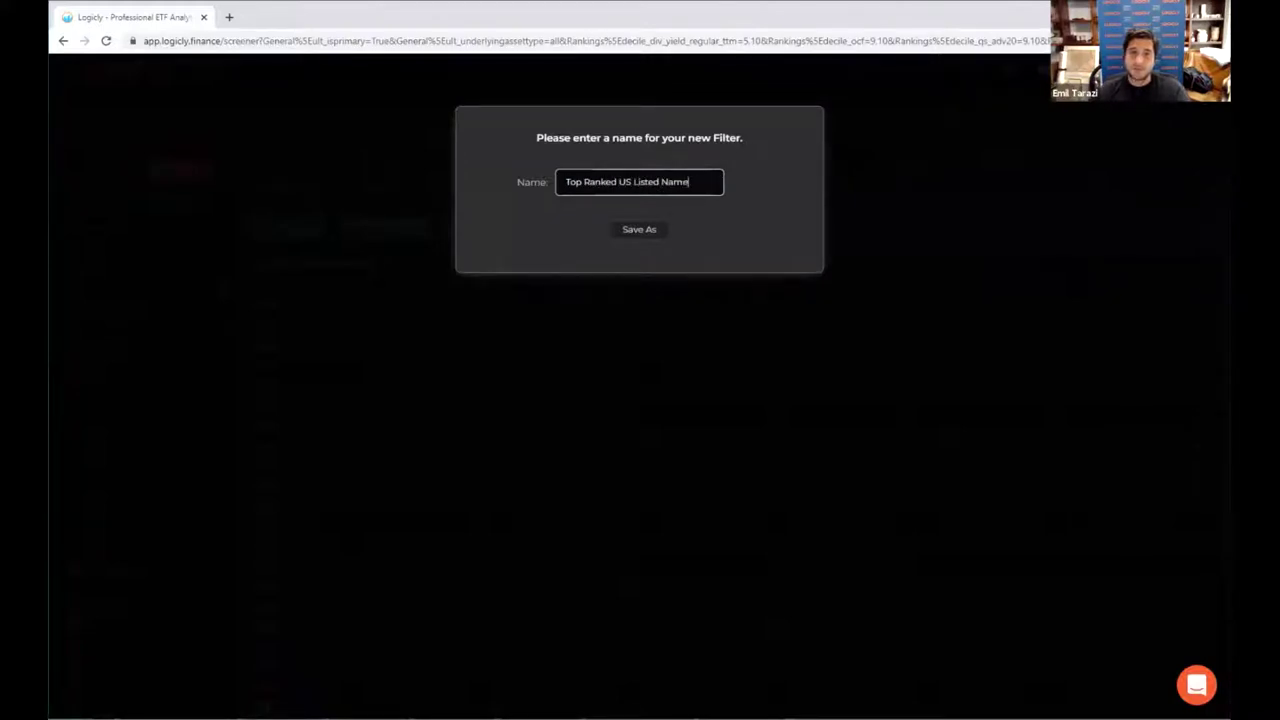
text(ame)
key(Return)
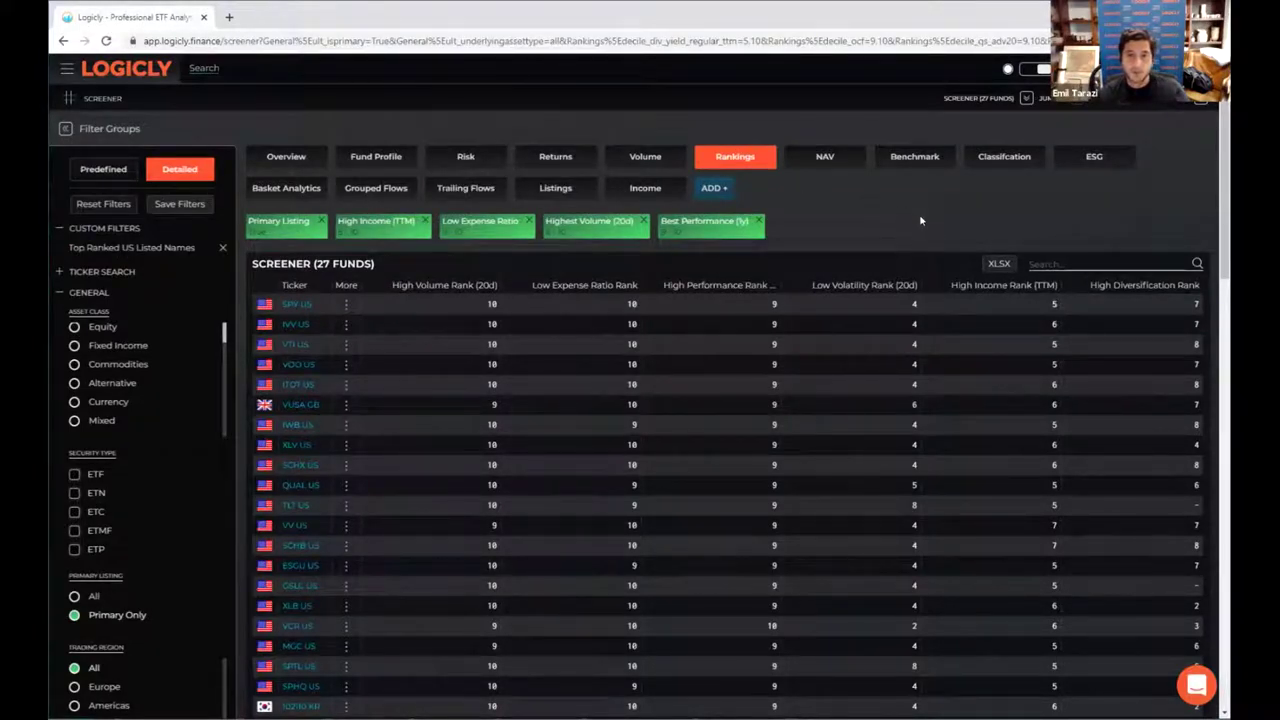
Step: Create a custom view named Top ranked metrics and add the Income - Yield TTM (Regular) column to it
click(386, 326)
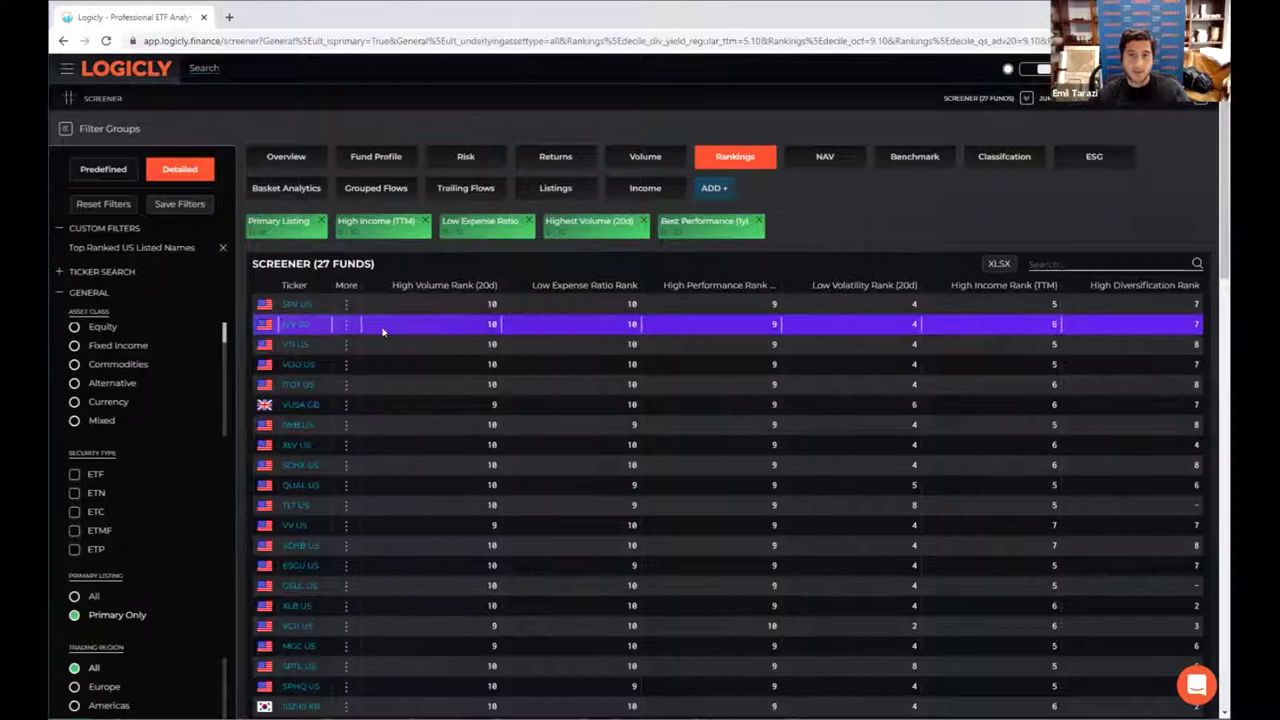
click(700, 190)
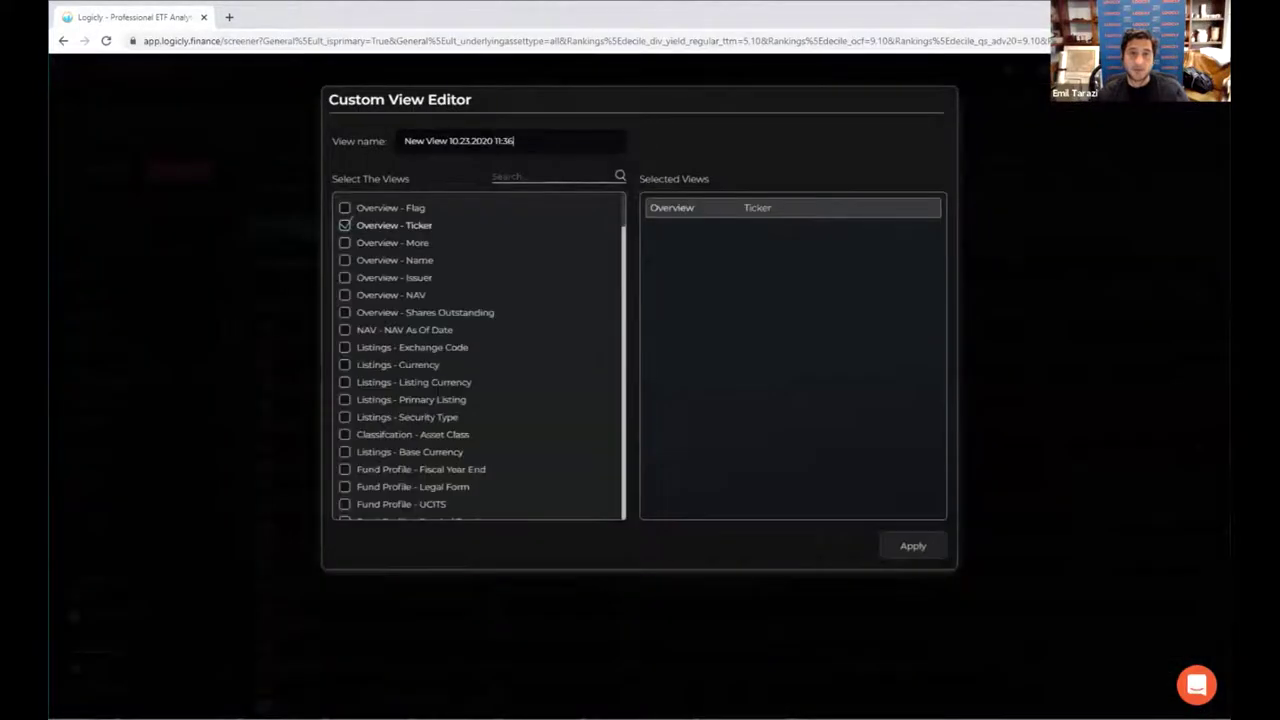
drag(514, 141, 404, 141)
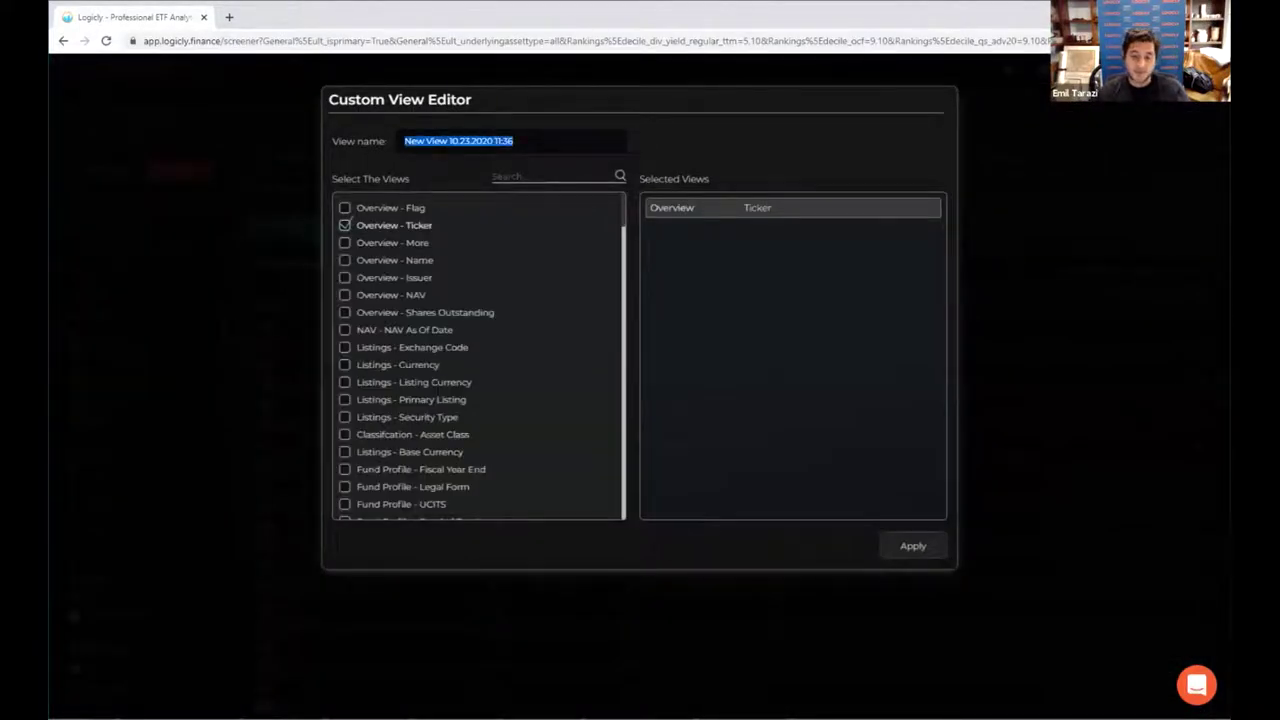
text(Real)
key(BackSpace)
key(BackSpace)
key(BackSpace)
key(BackSpace)
text(top ranked metrics)
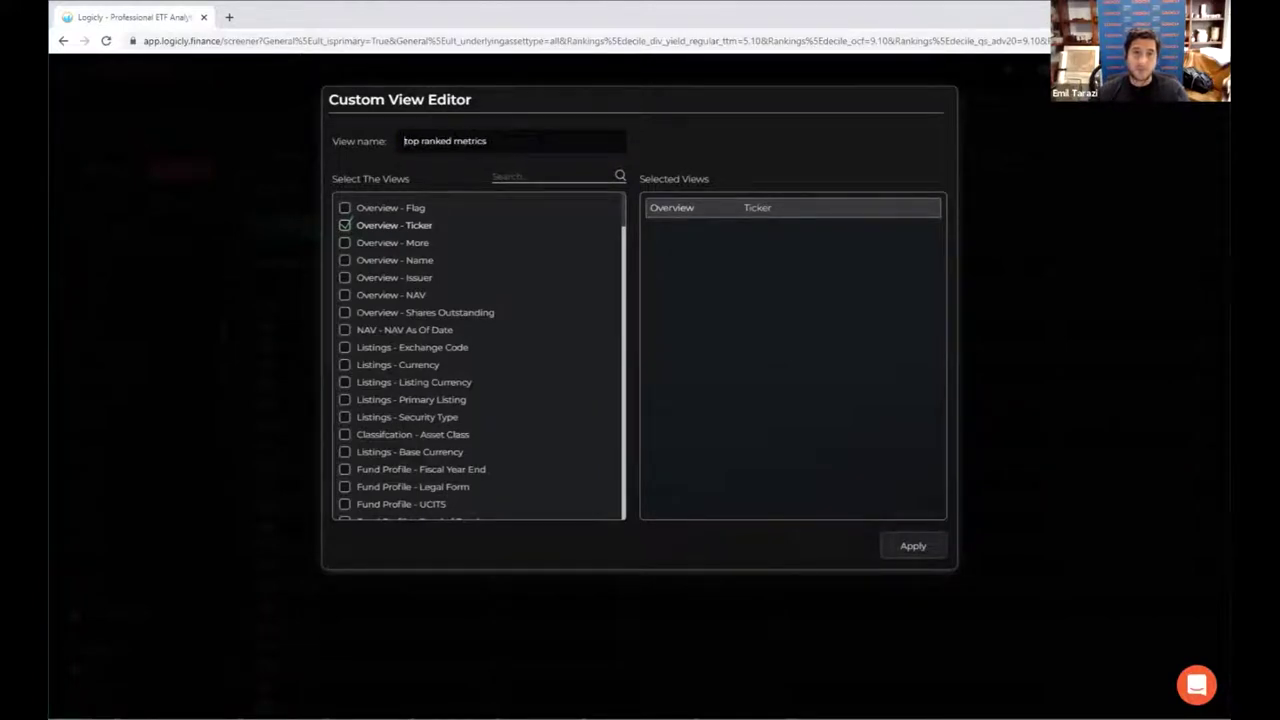
key(Delete)
text(T)
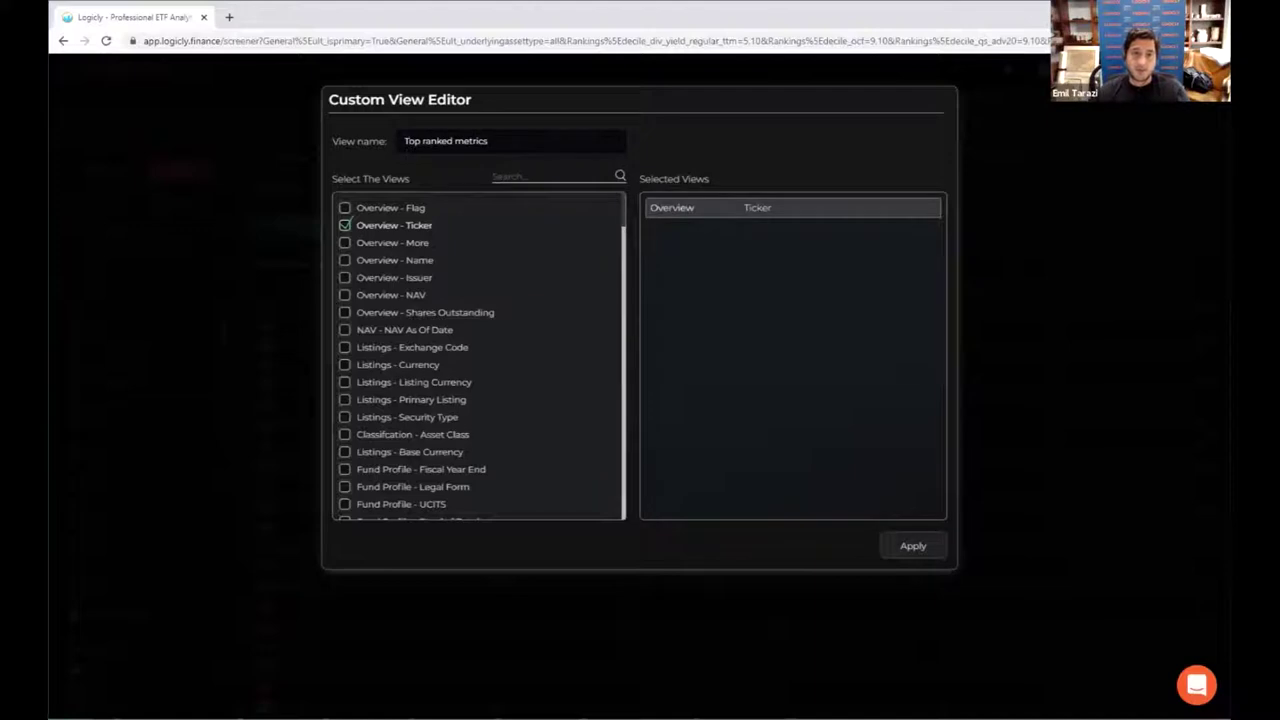
text(yiel)
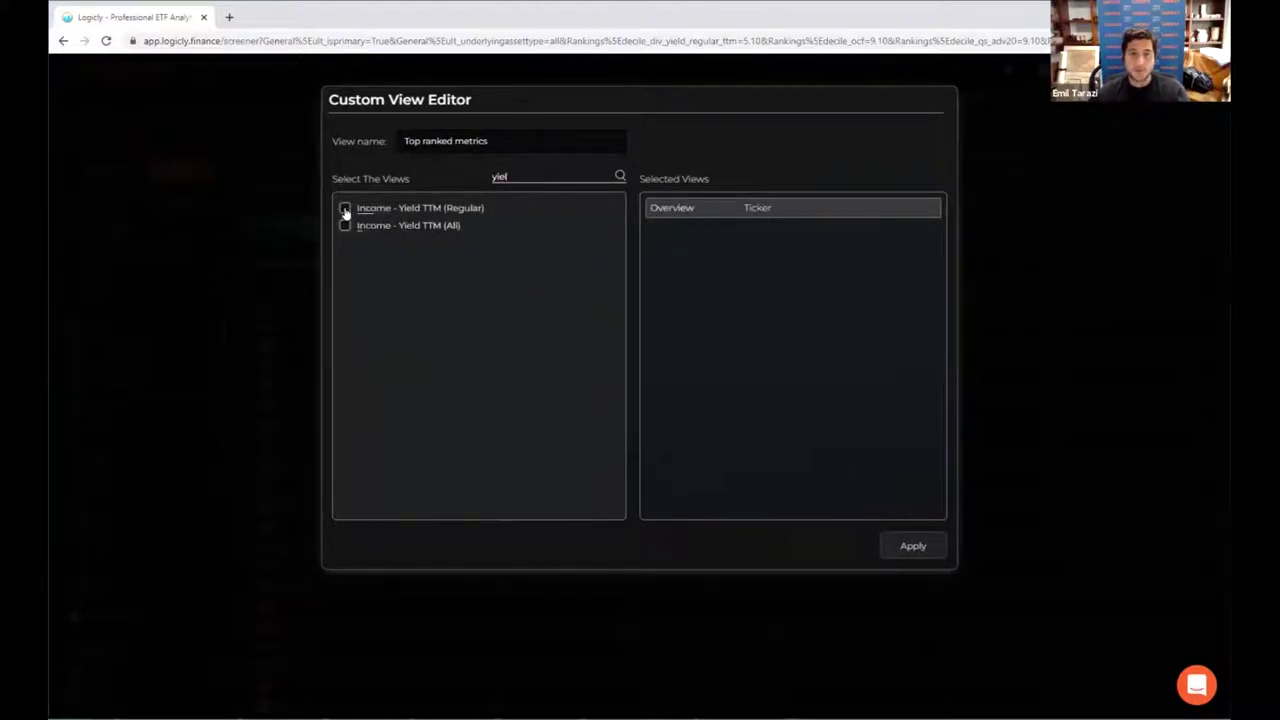
click(344, 208)
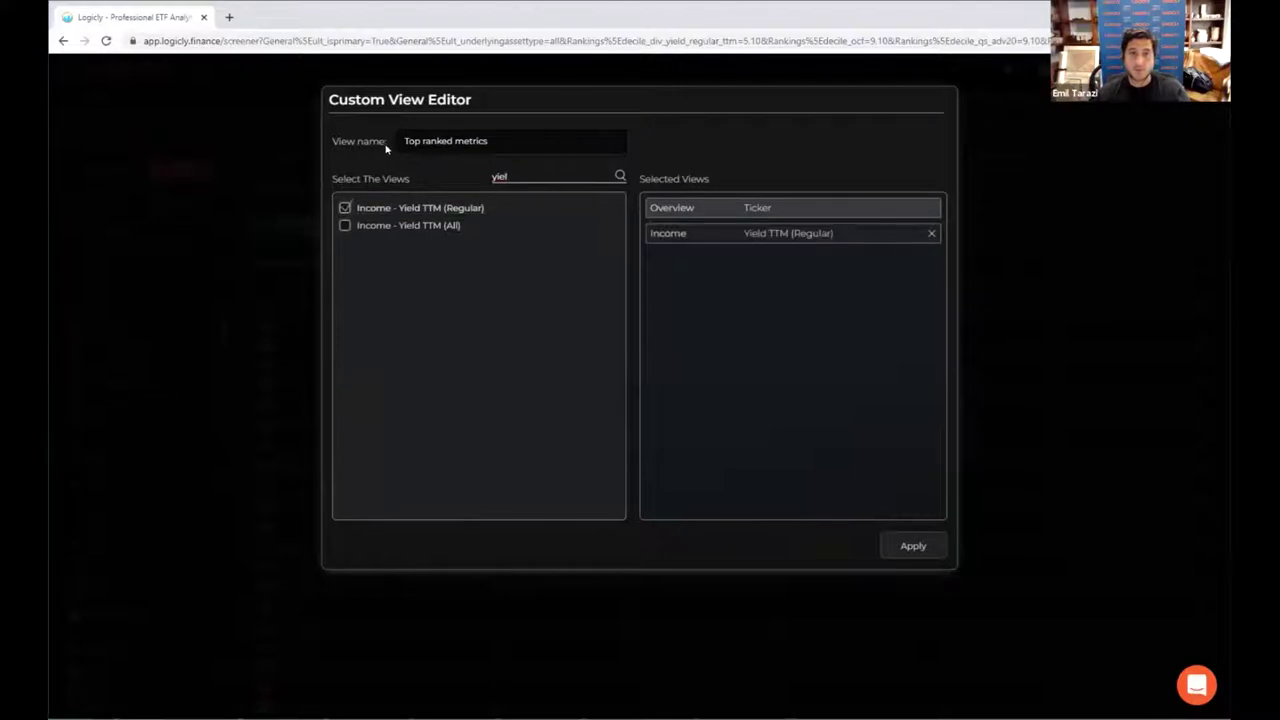
double_click(471, 141)
key(ctrl+a)
text(nam)
key(ctrl+a)
text(nam)
key(ctrl+z)
key(ctrl+z)
key(ctrl+z)
Step: Add the Overview - Name and Overview - AUM columns to the custom view
click(534, 170)
key(ctrl+a)
text(name)
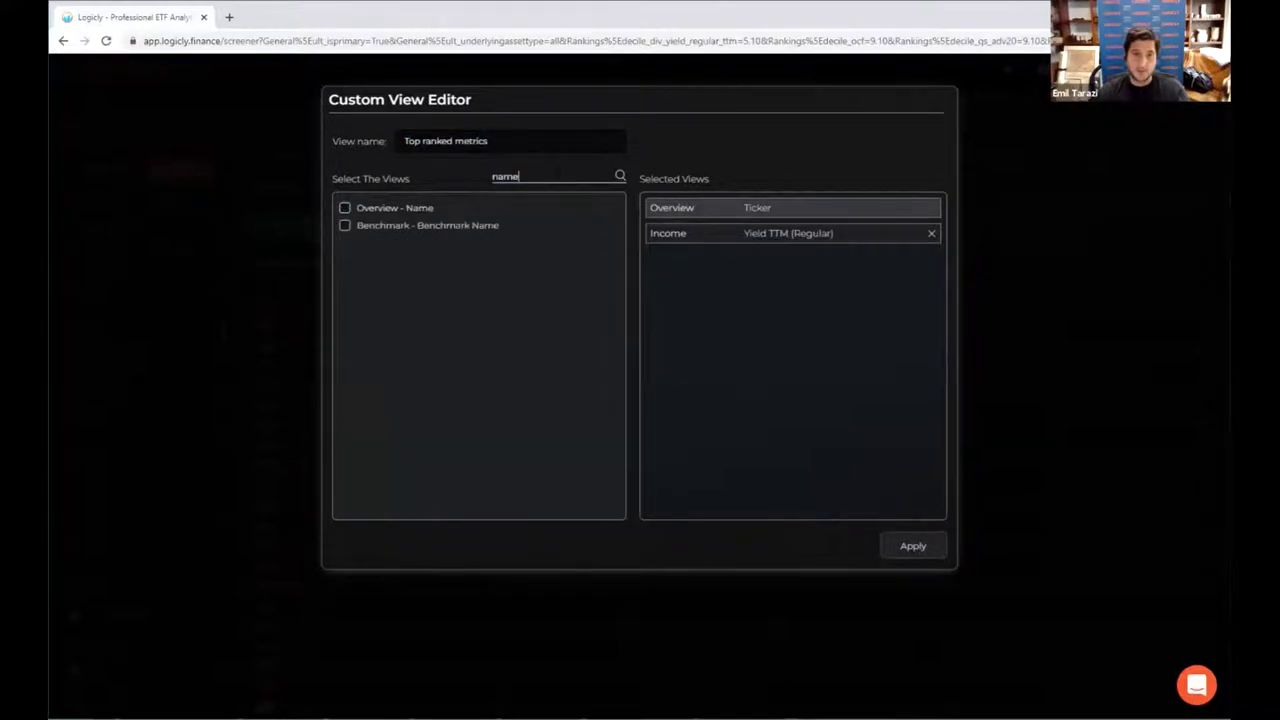
click(420, 207)
double_click(516, 184)
click(542, 186)
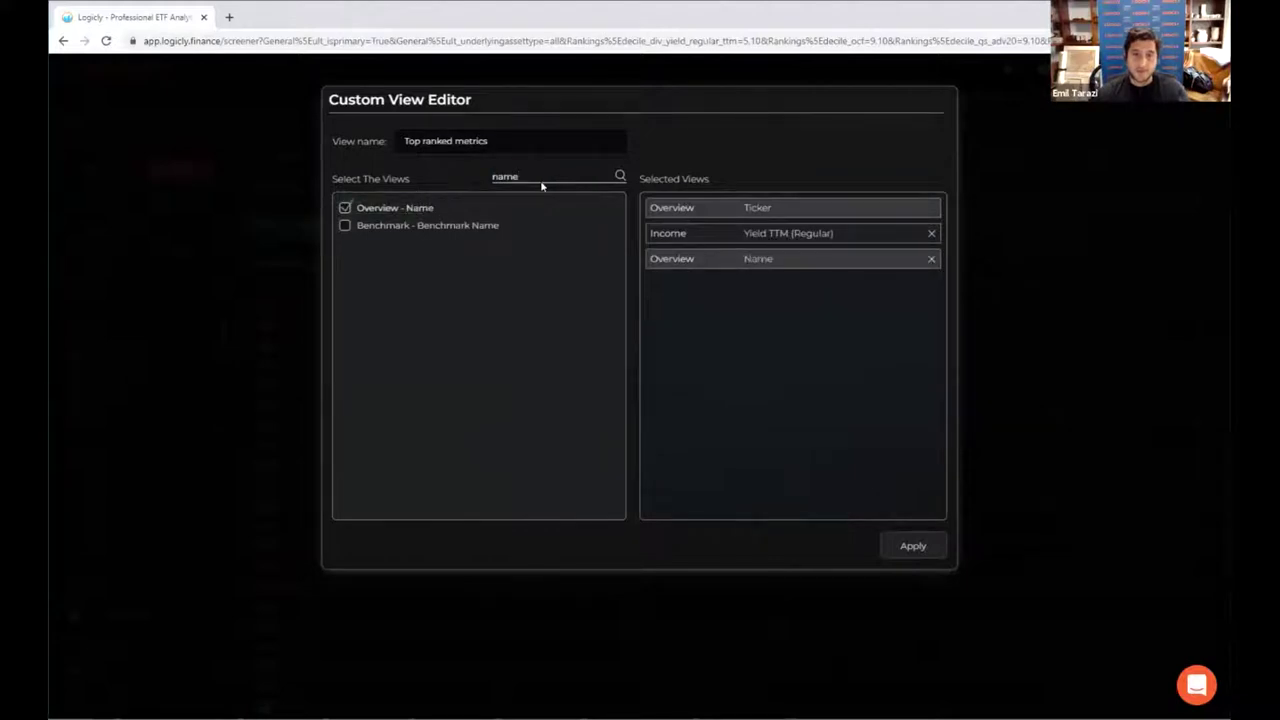
double_click(506, 186)
text(aum)
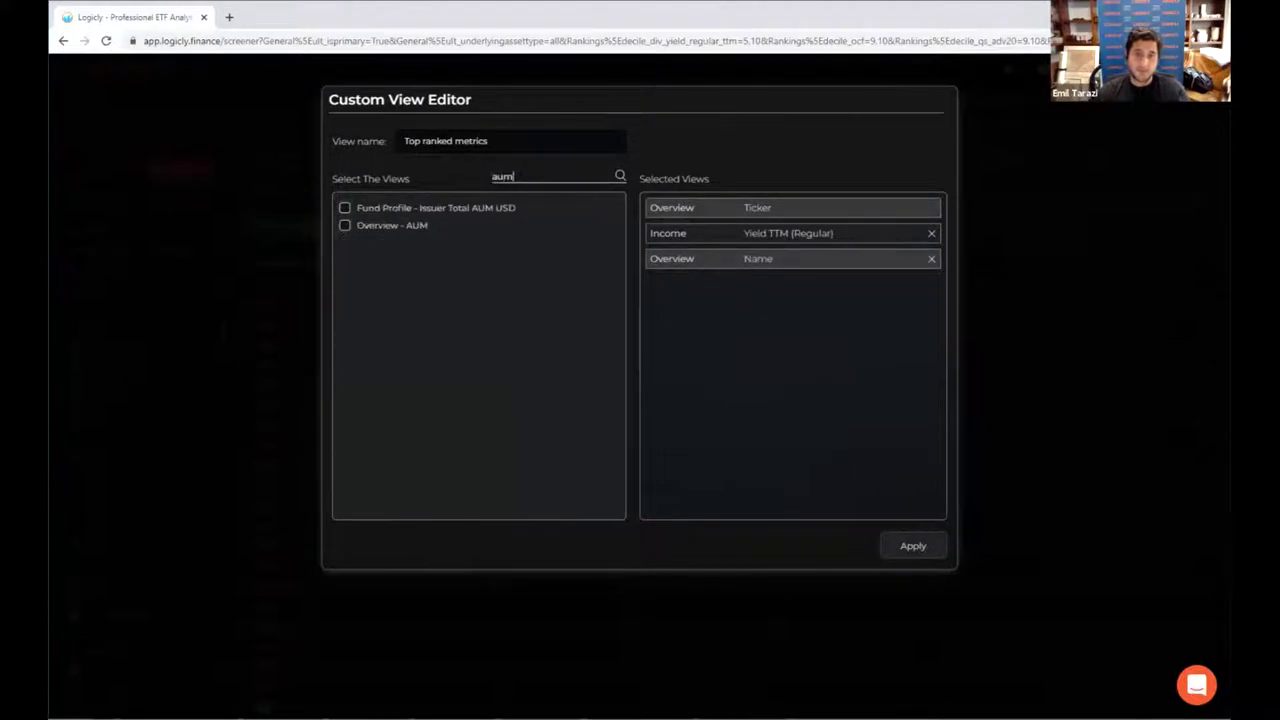
click(391, 226)
Step: Add the Volume - ADV (20-Day) and Risk - Volatility (20-Day) columns and apply the custom view
double_click(516, 186)
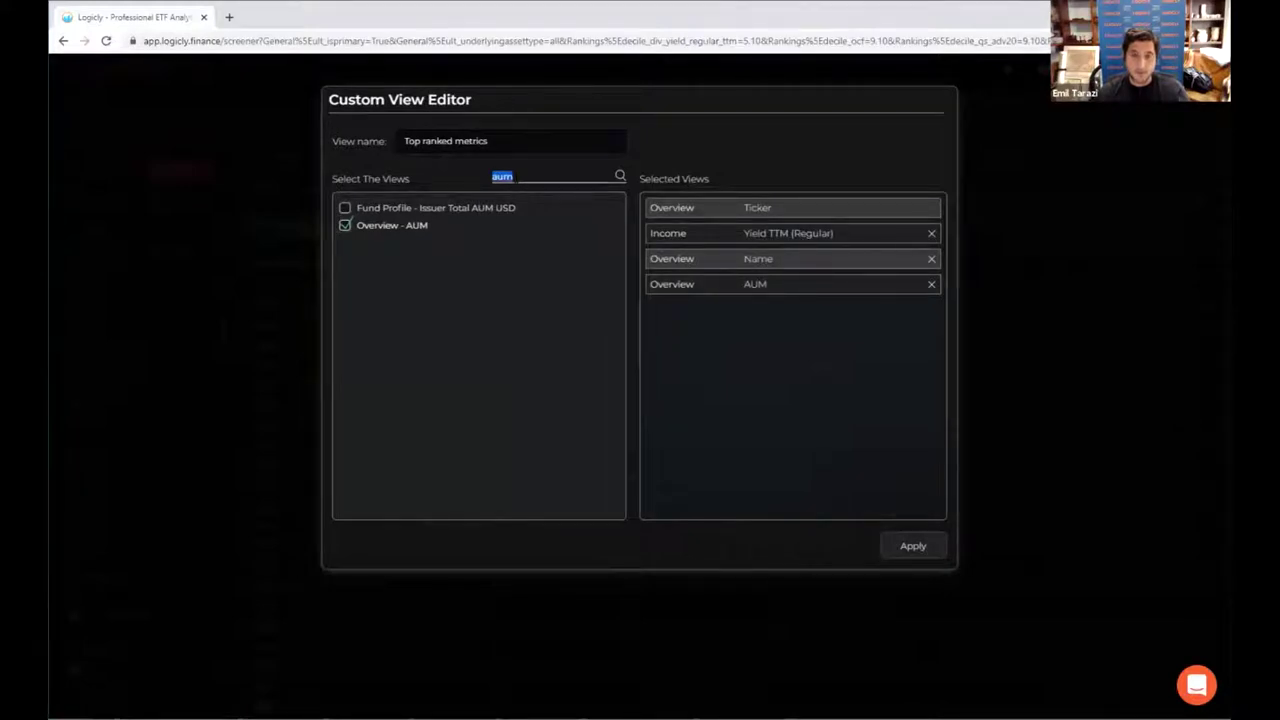
text(adv)
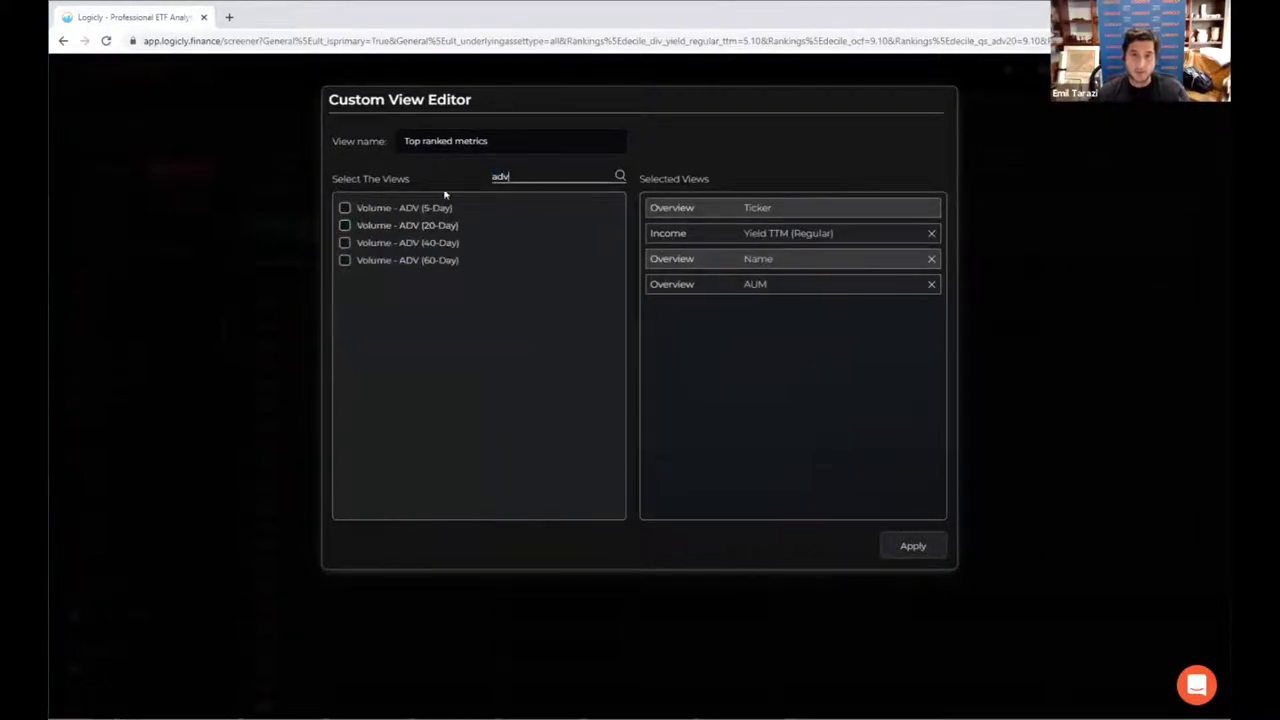
click(345, 226)
text(vola)
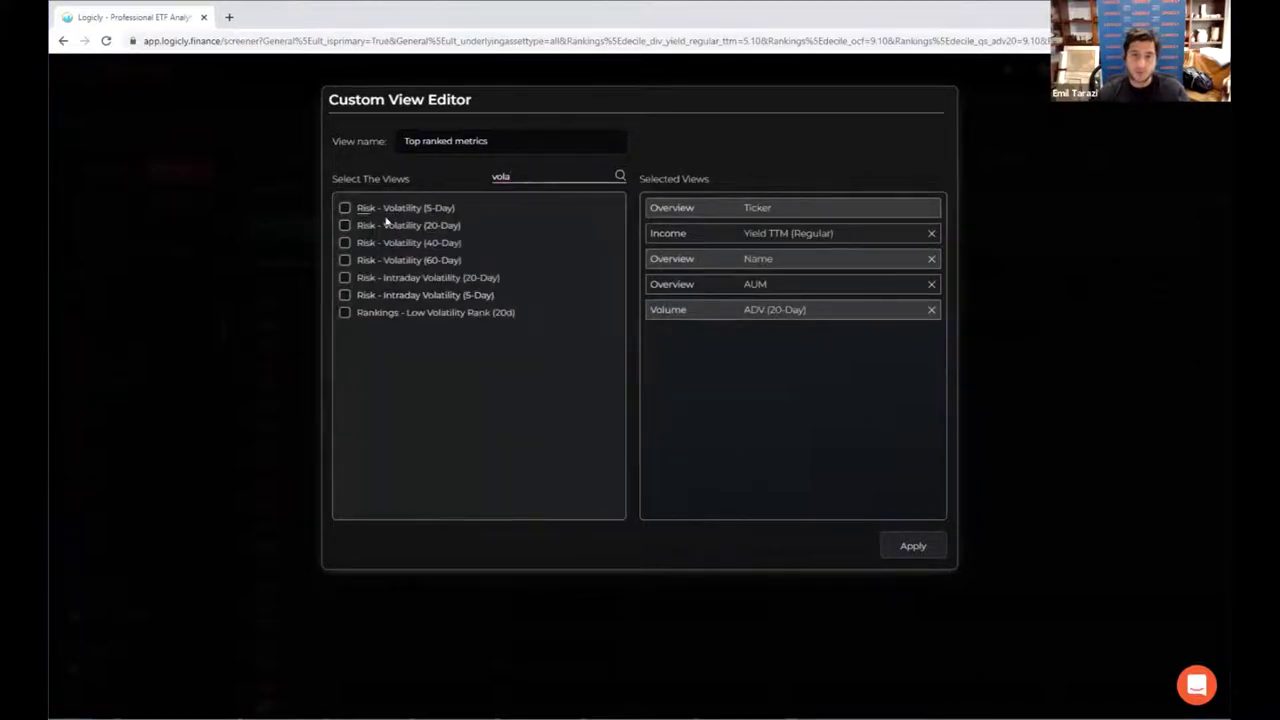
click(345, 225)
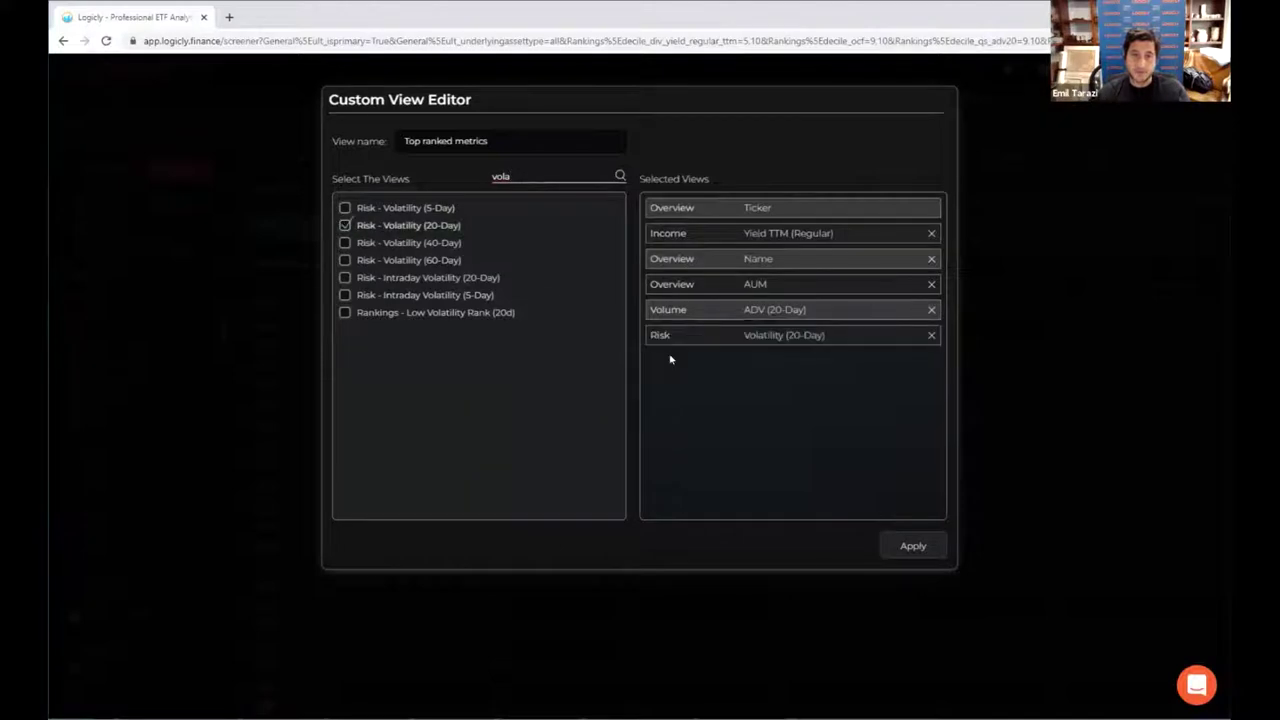
click(913, 546)
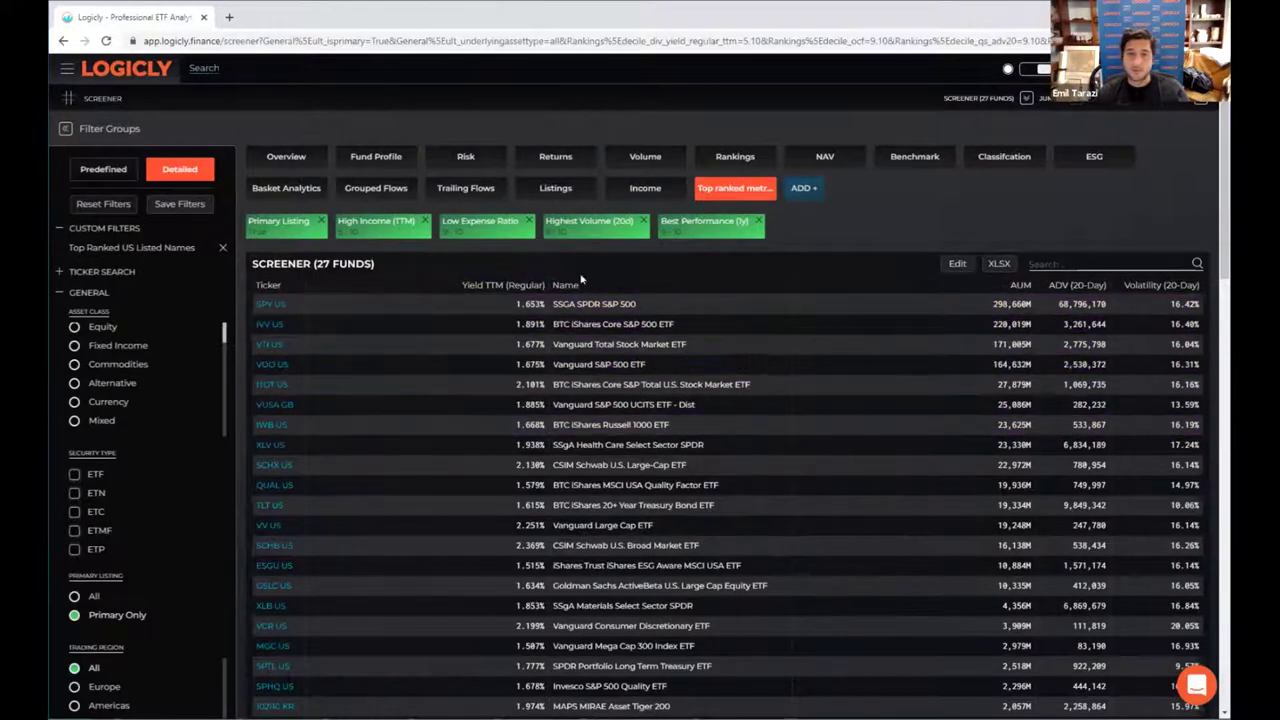
Step: Review the screened funds in the Top ranked metrics view and export the list as an XLSX file
scroll(776, 431, down, 5)
scroll(923, 420, up, 5)
scroll(980, 336, down, 4)
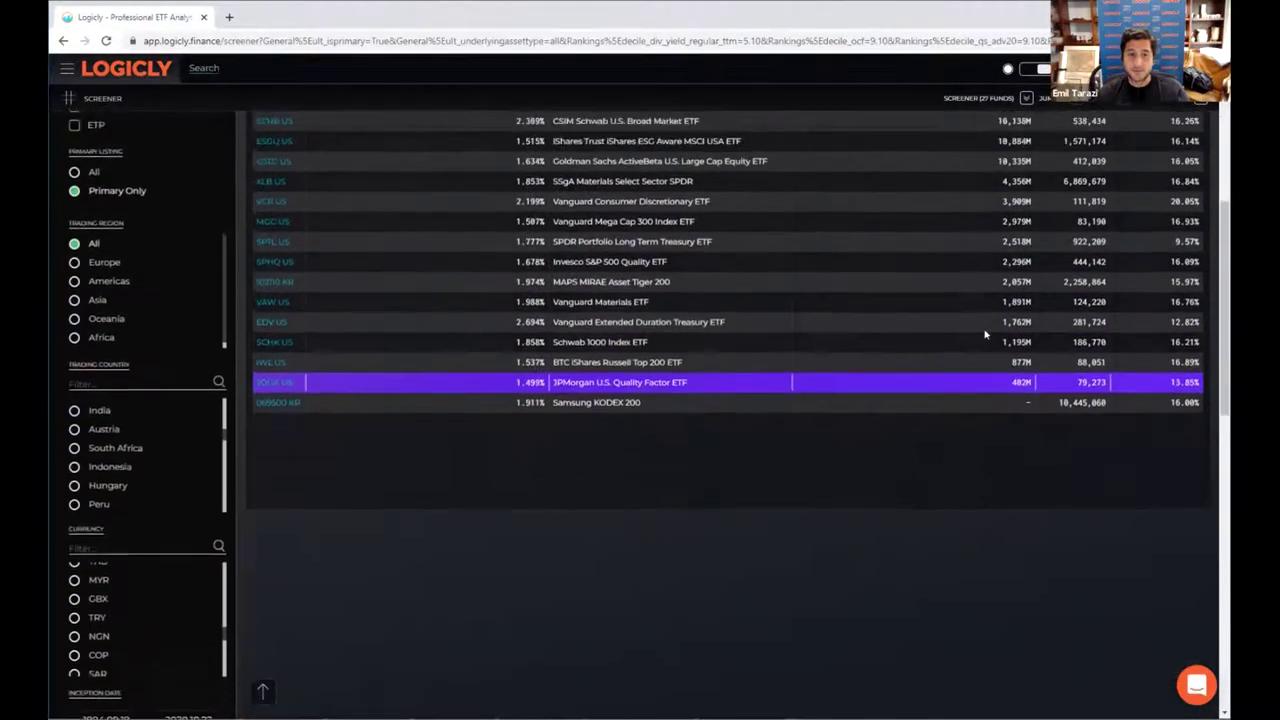
scroll(985, 335, up, 8)
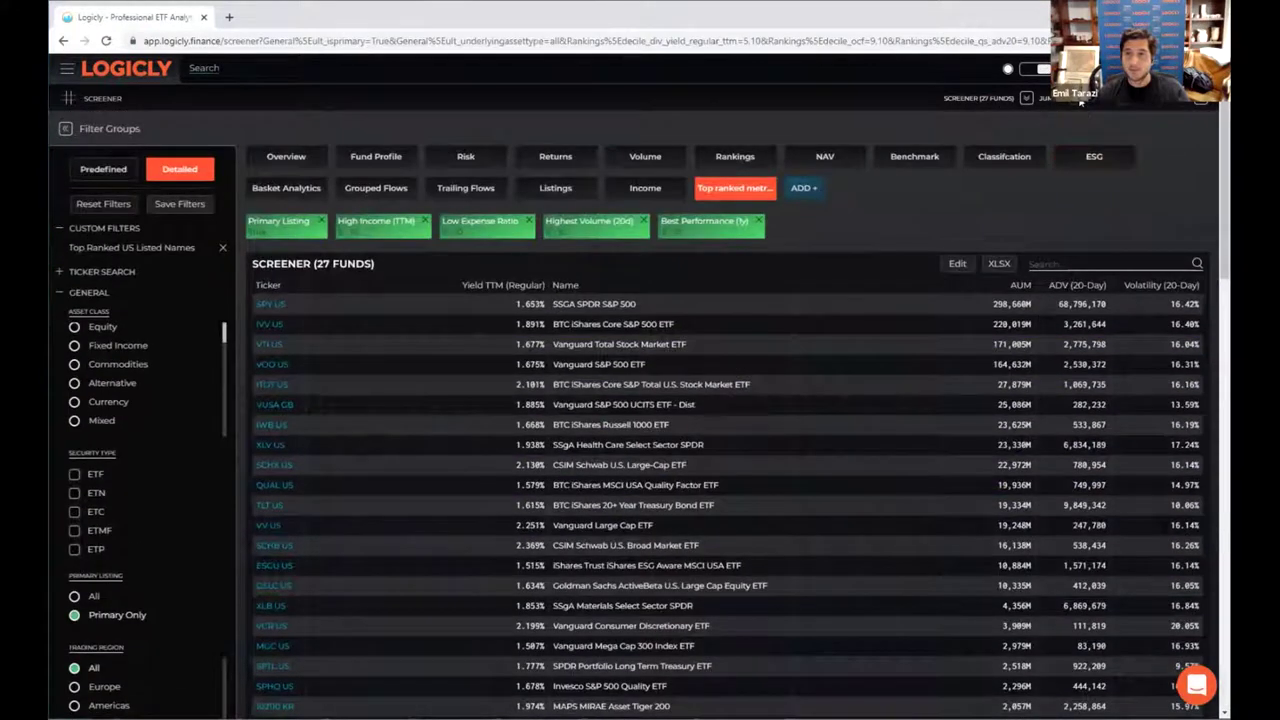
click(998, 263)
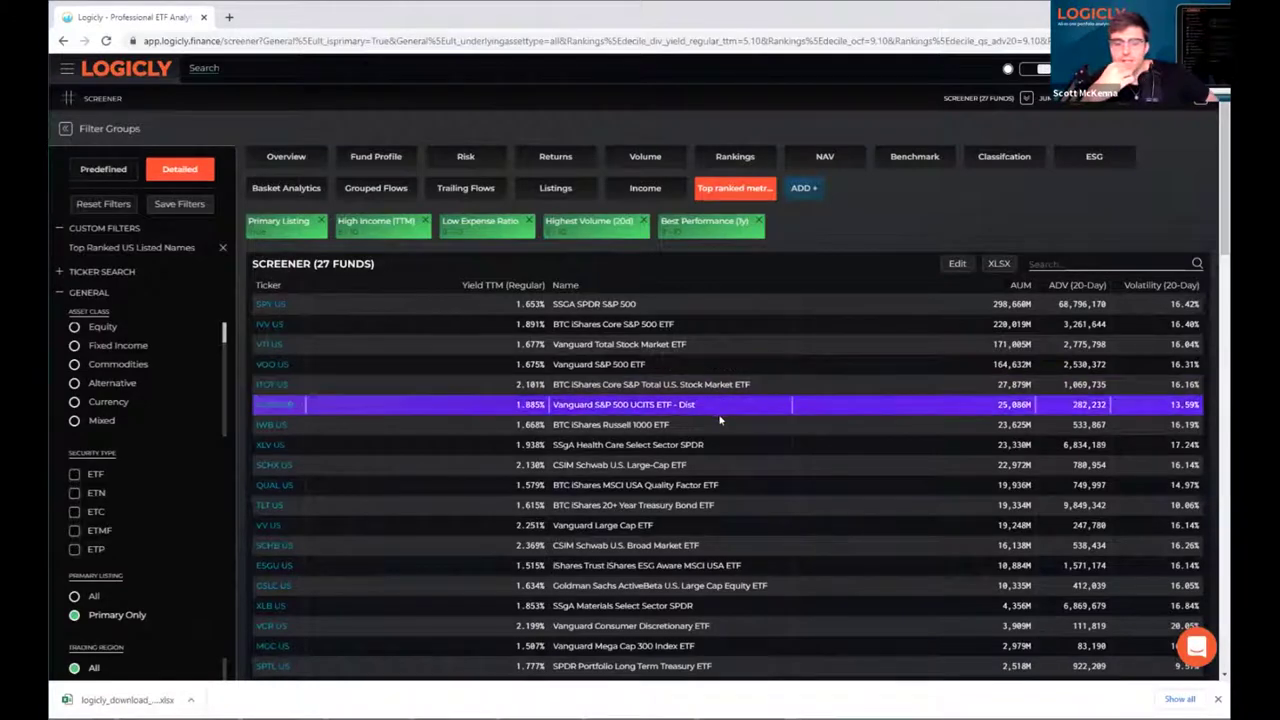
scroll(716, 414, down, 2)
scroll(724, 420, up, 2)
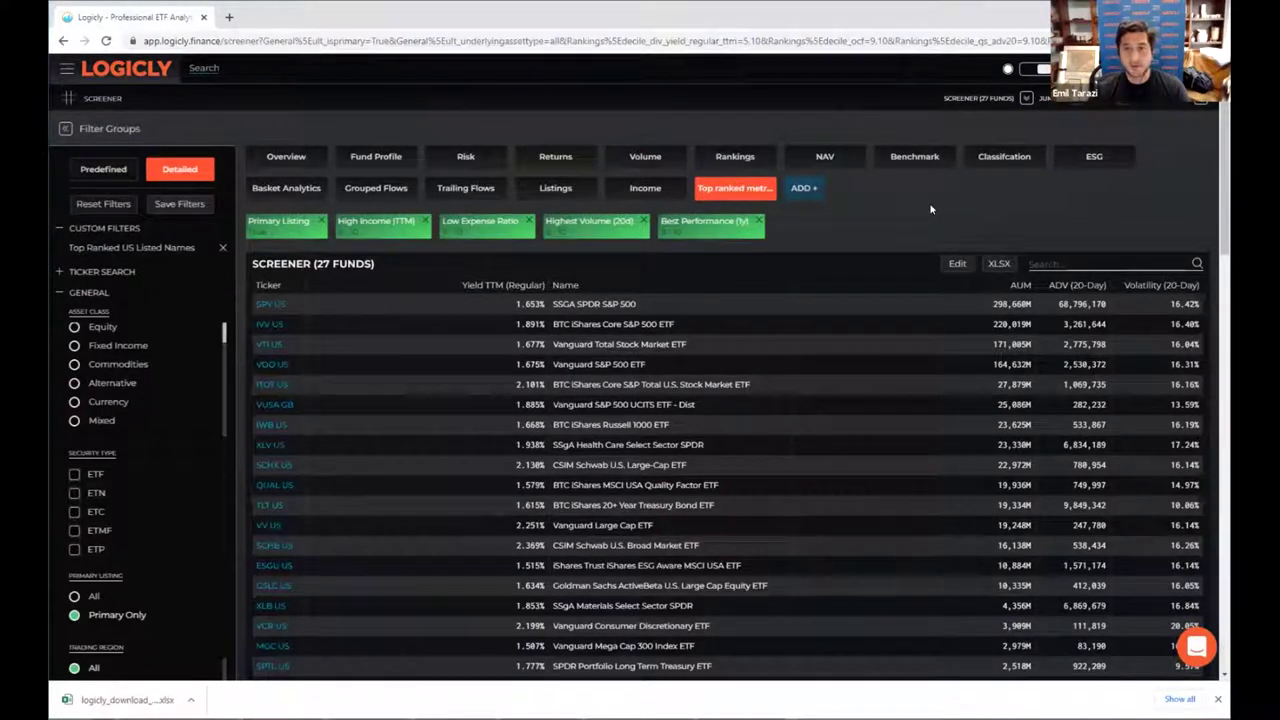
Step: Show the NAV data for the screened funds and examine the closing prices, bids, asks and premium-discount columns
click(822, 158)
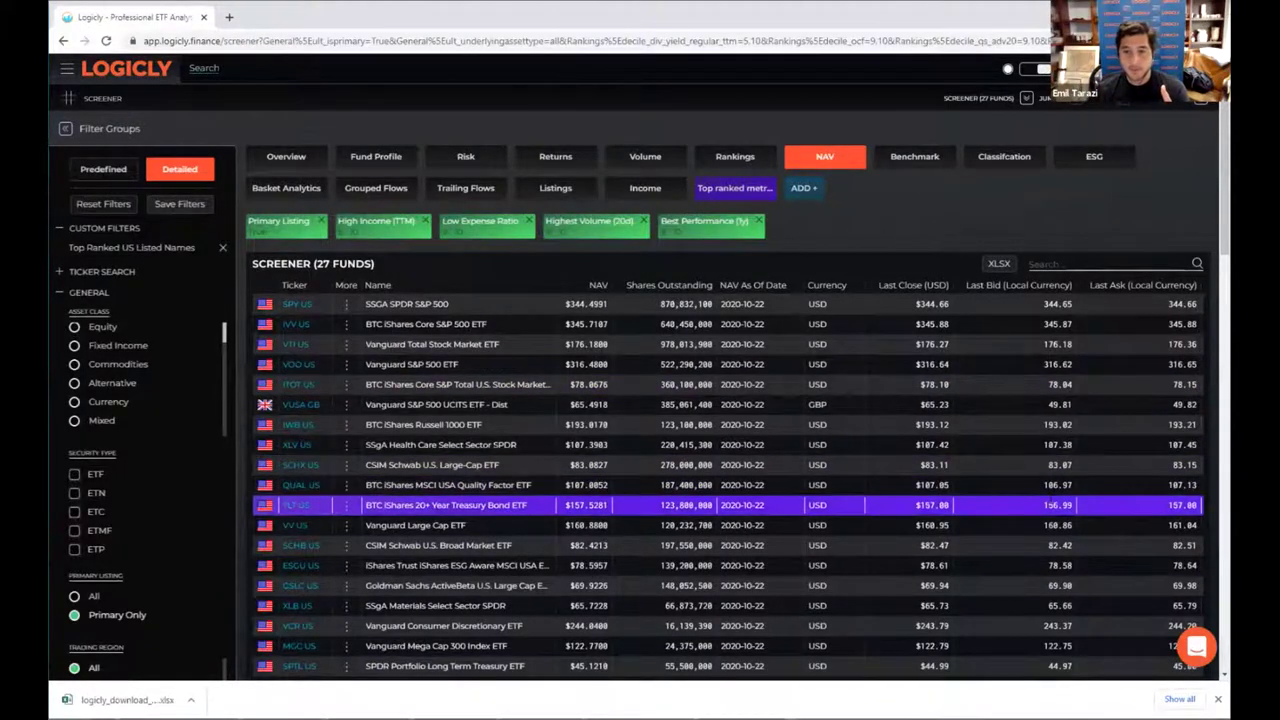
scroll(1110, 490, down, 1)
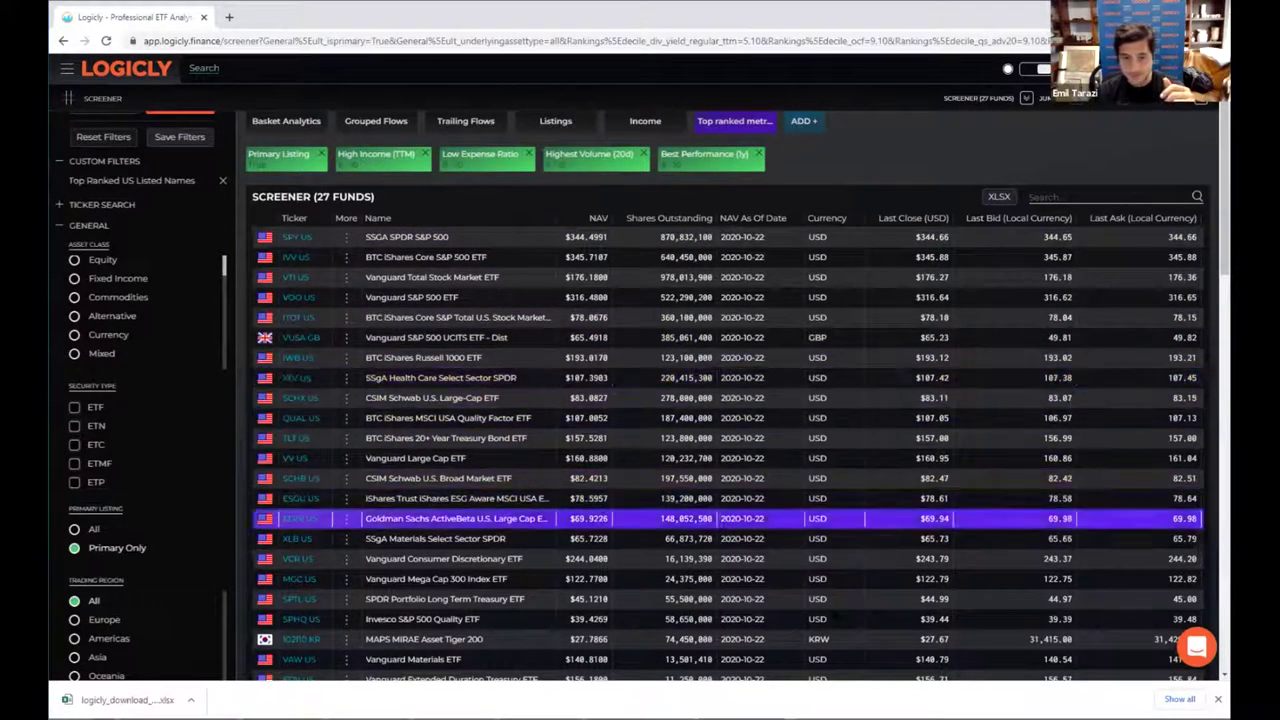
scroll(942, 541, down, 1)
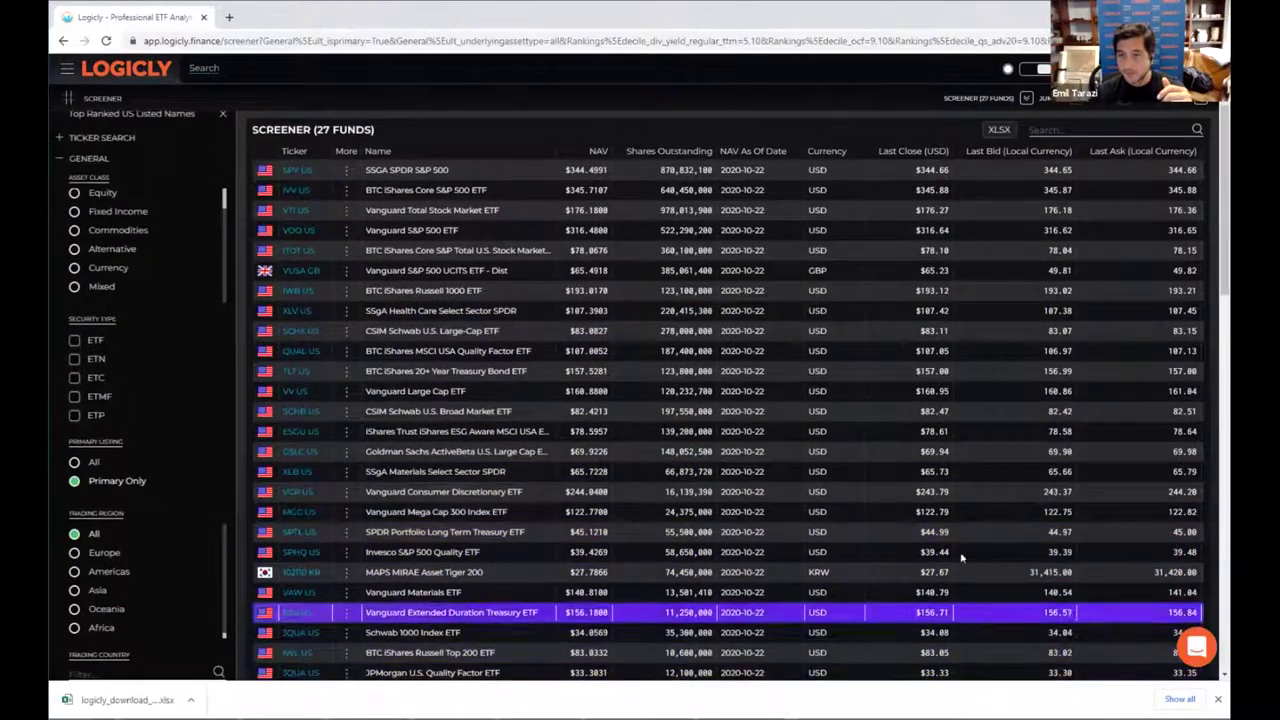
scroll(942, 565, down, 1)
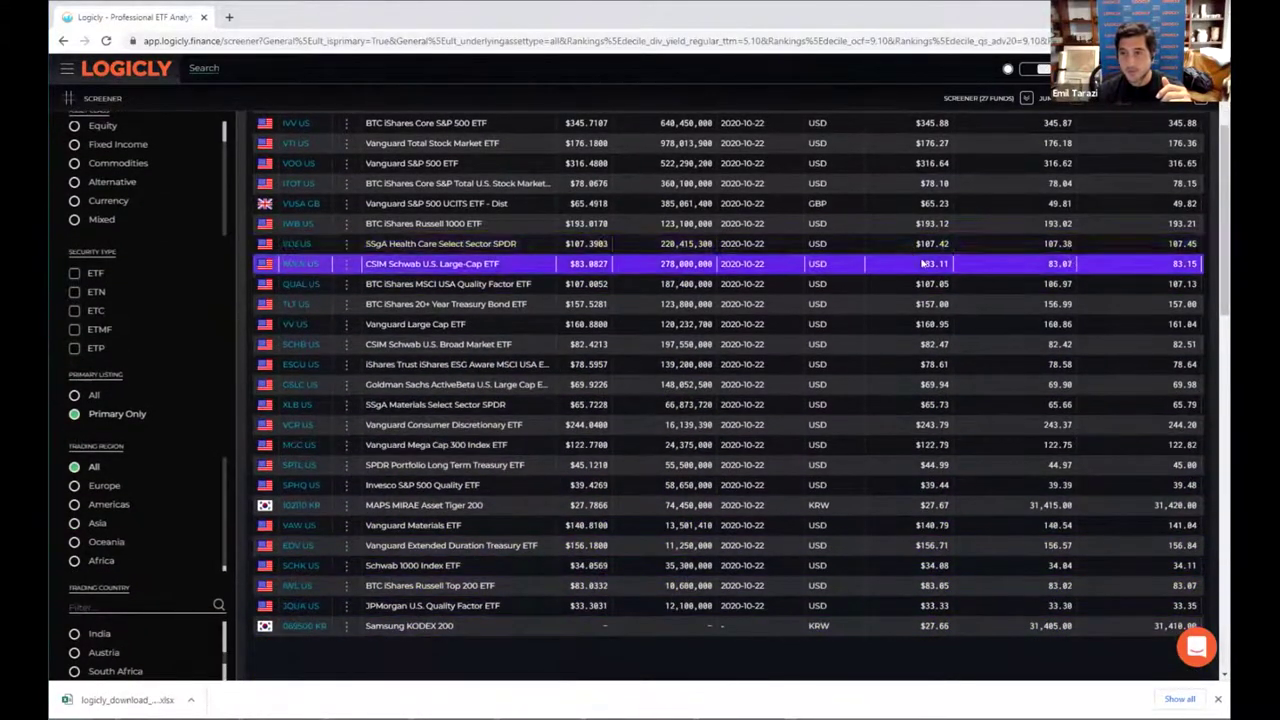
scroll(1160, 285, up, 2)
scroll(1164, 285, right, 4)
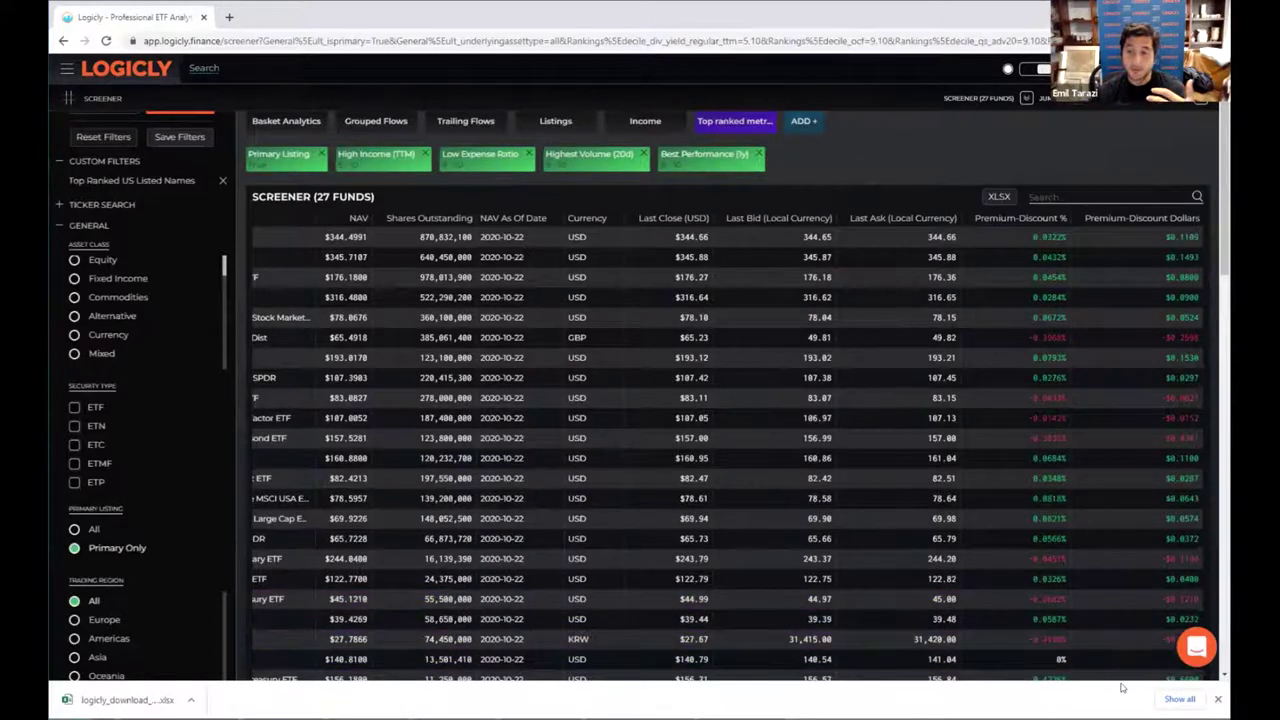
Step: Compare the Vanguard S&P 500 UCITS ETF - Dist's currency and prices with its premium-discount figures and those of the other funds
drag(1037, 480, 400, 338)
click(496, 337)
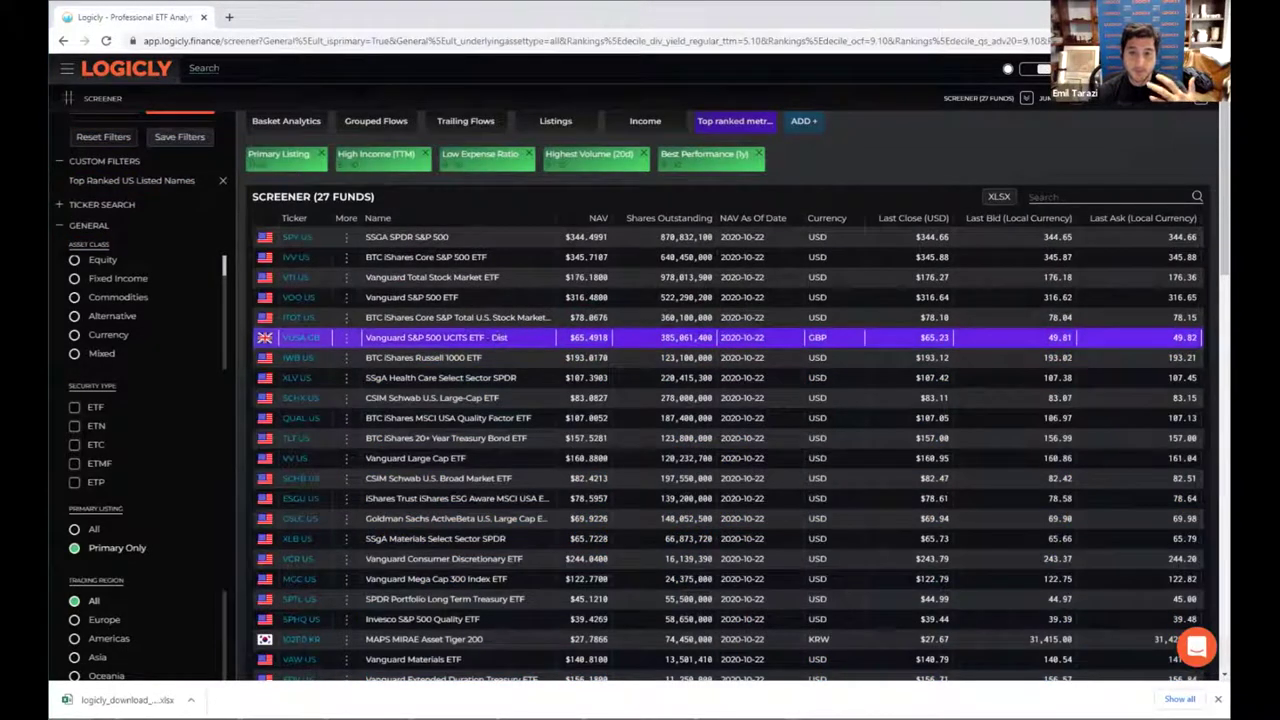
double_click(548, 338)
click(534, 339)
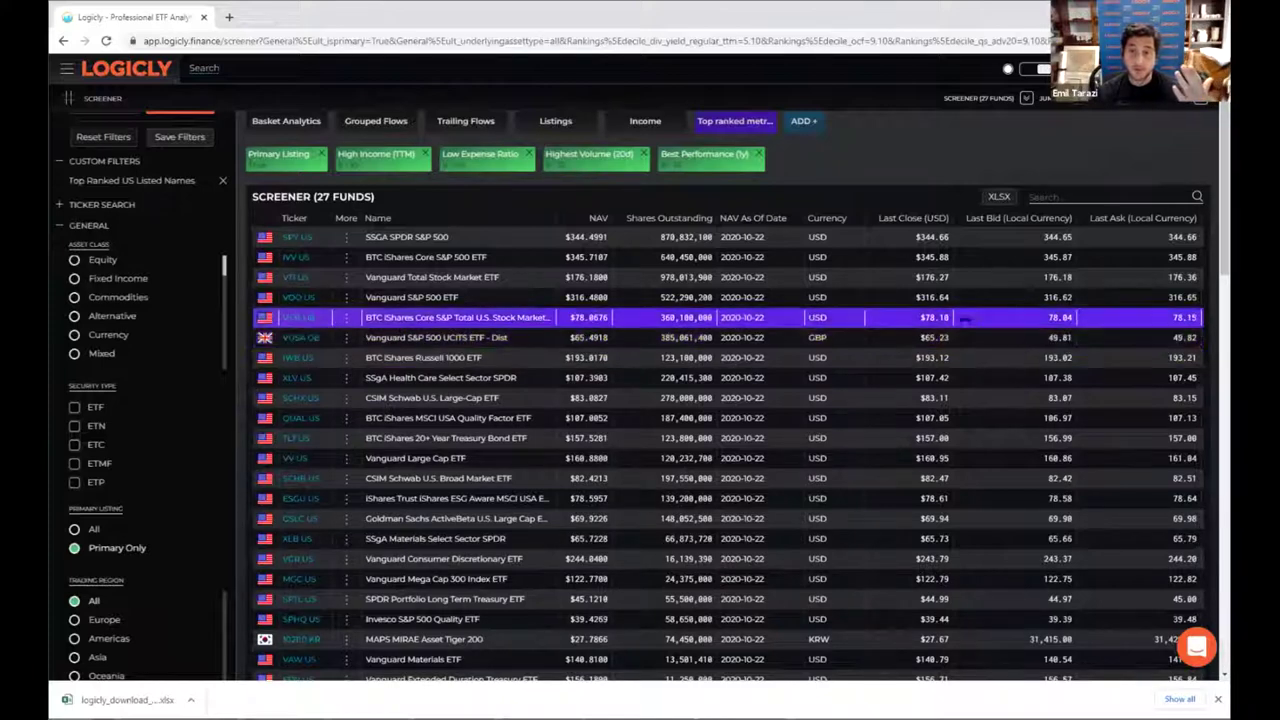
scroll(1200, 336, right, 2)
scroll(1200, 336, right, 2)
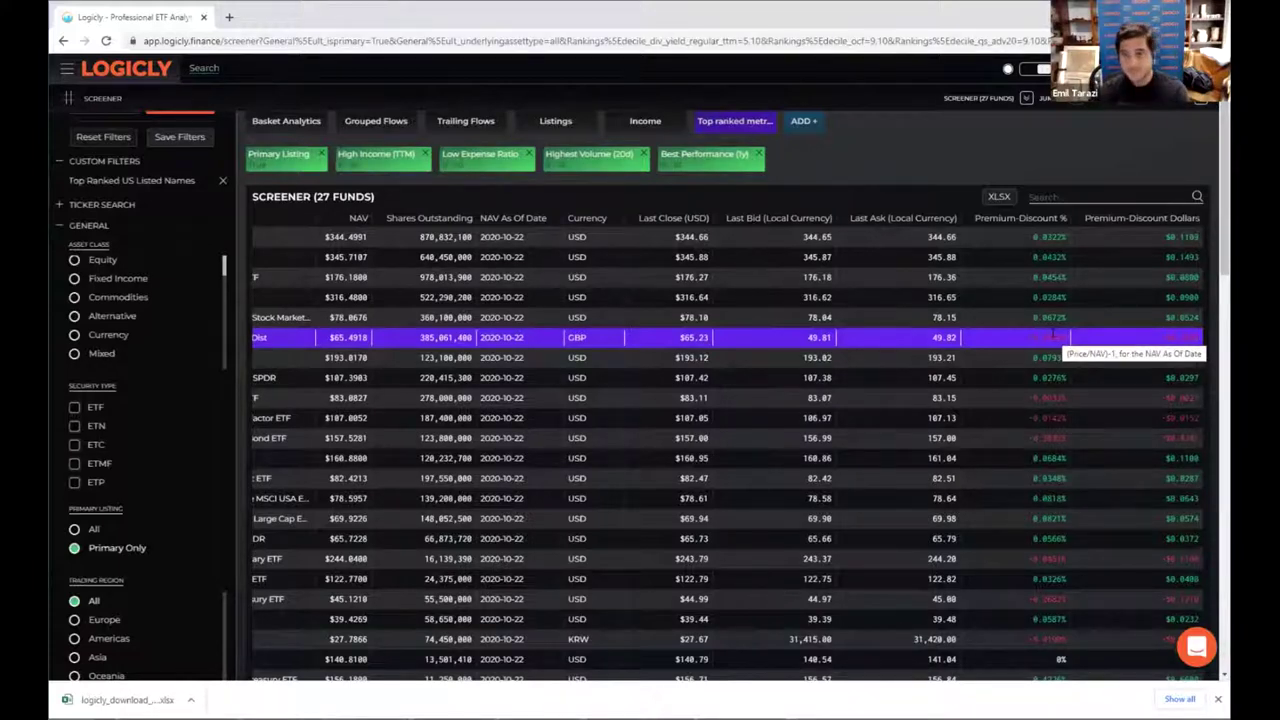
scroll(1107, 404, down, 1)
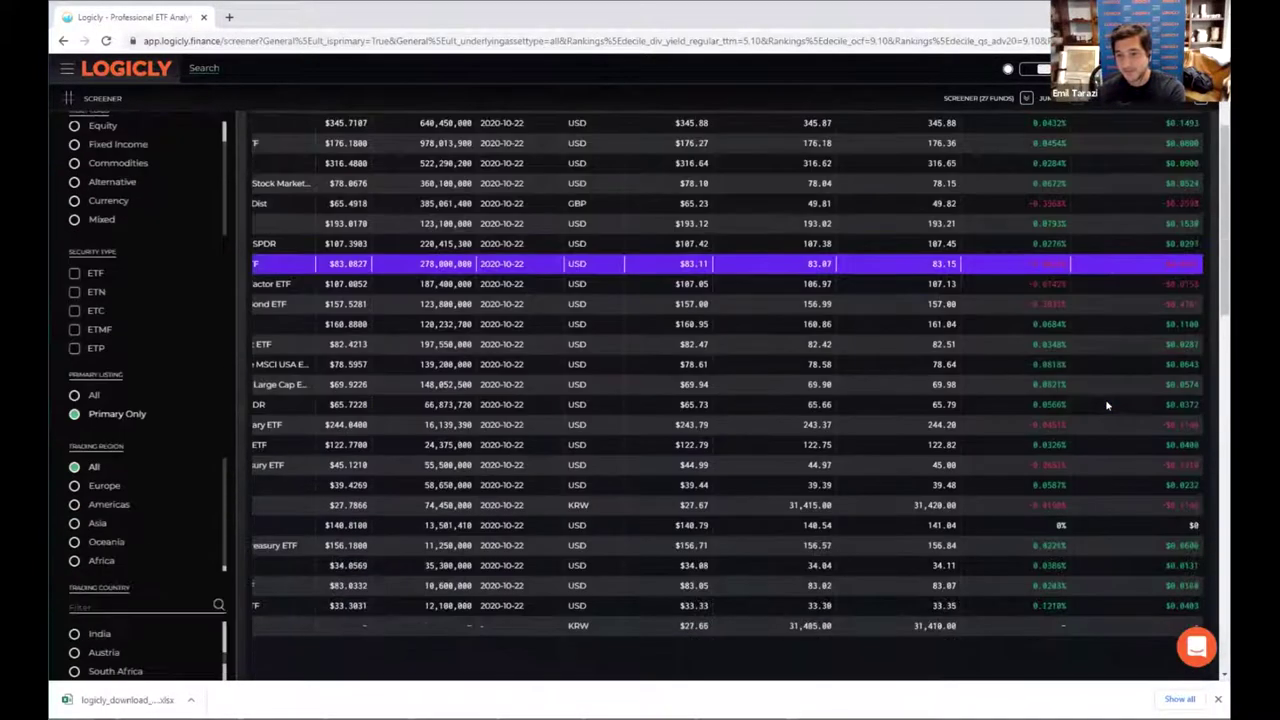
scroll(1106, 403, up, 1)
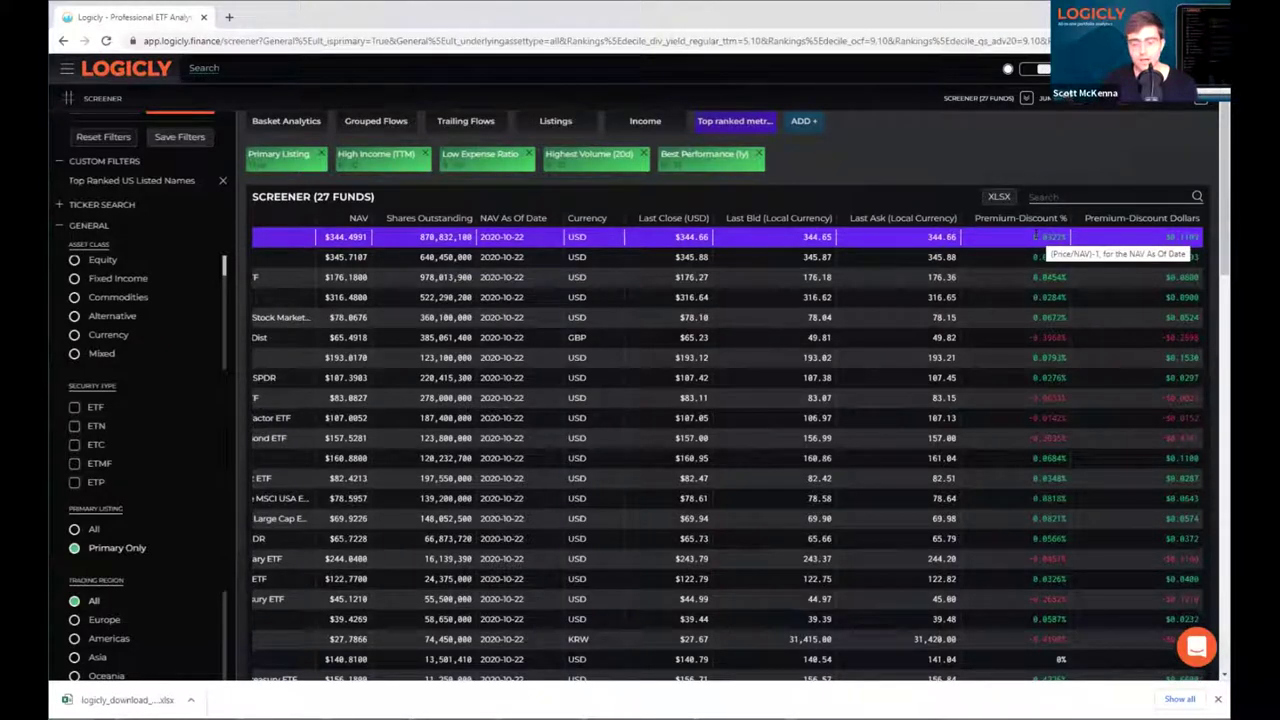
Step: Show the Risk metrics for the screened funds to examine their volatility and momentum
scroll(600, 250, up, 1)
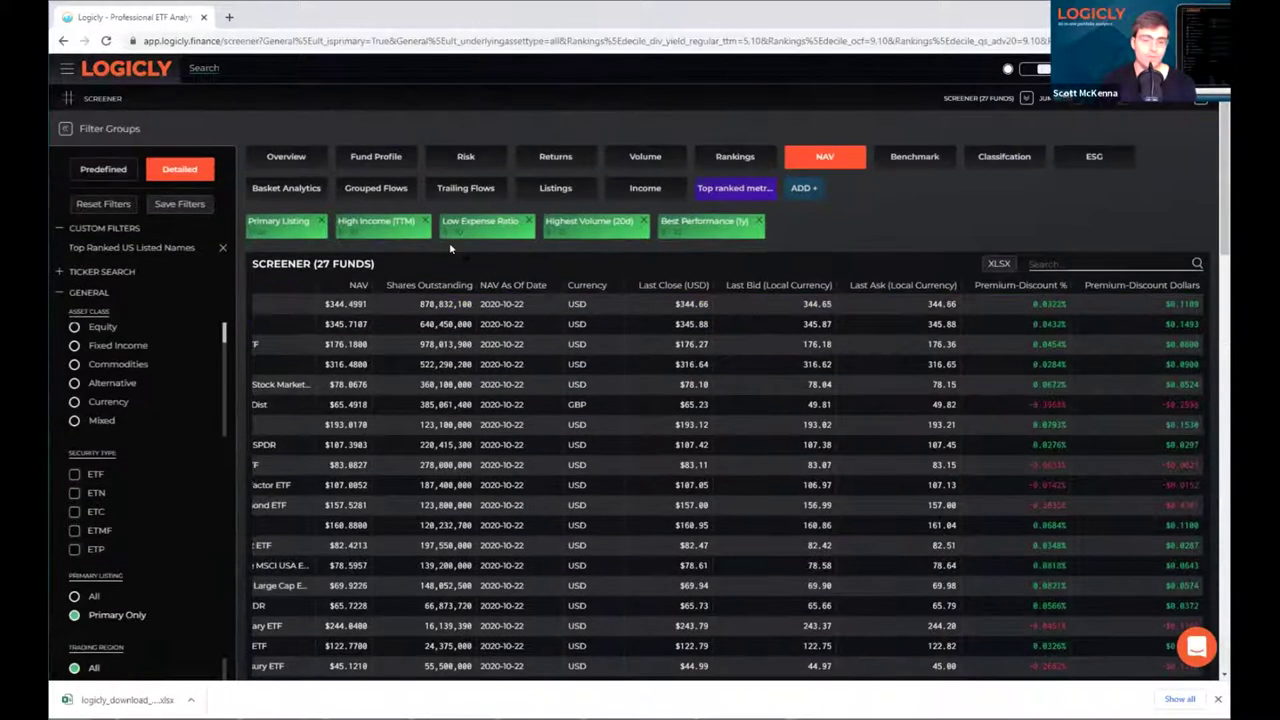
click(484, 151)
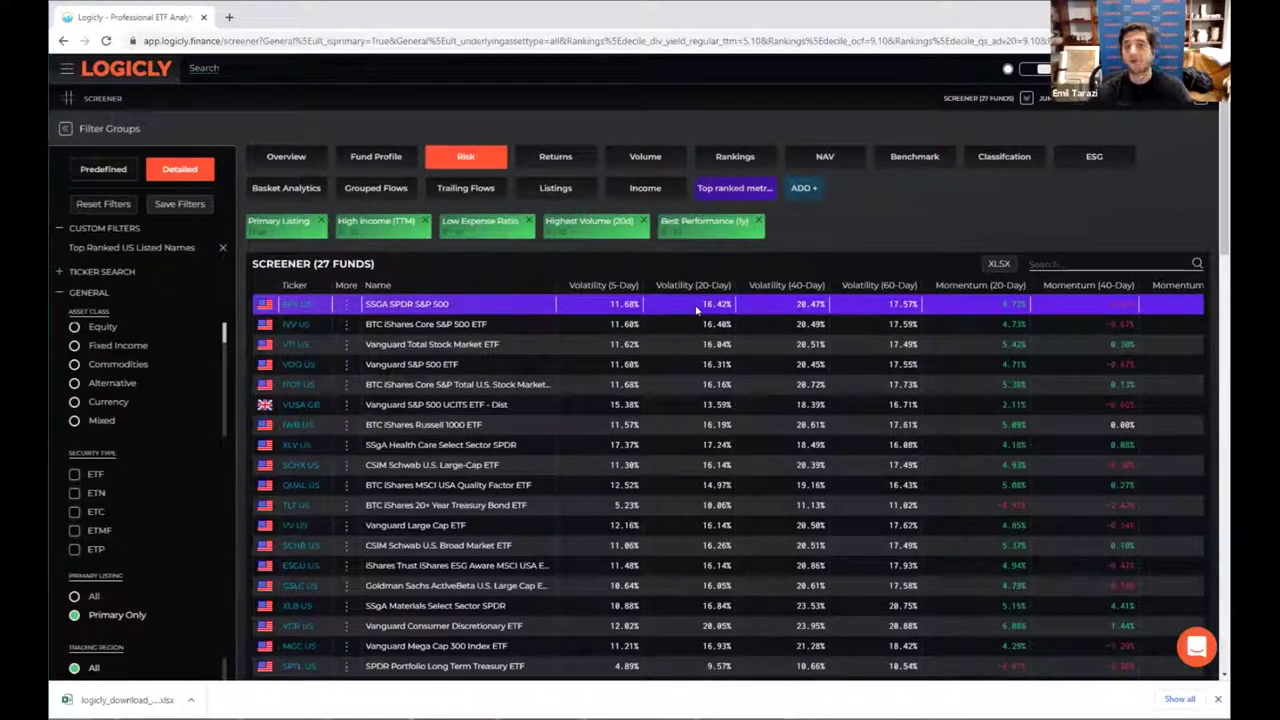
Step: Examine the volatility, momentum and intraday volatility columns across the screened funds' Risk metrics
drag(696, 310, 1040, 309)
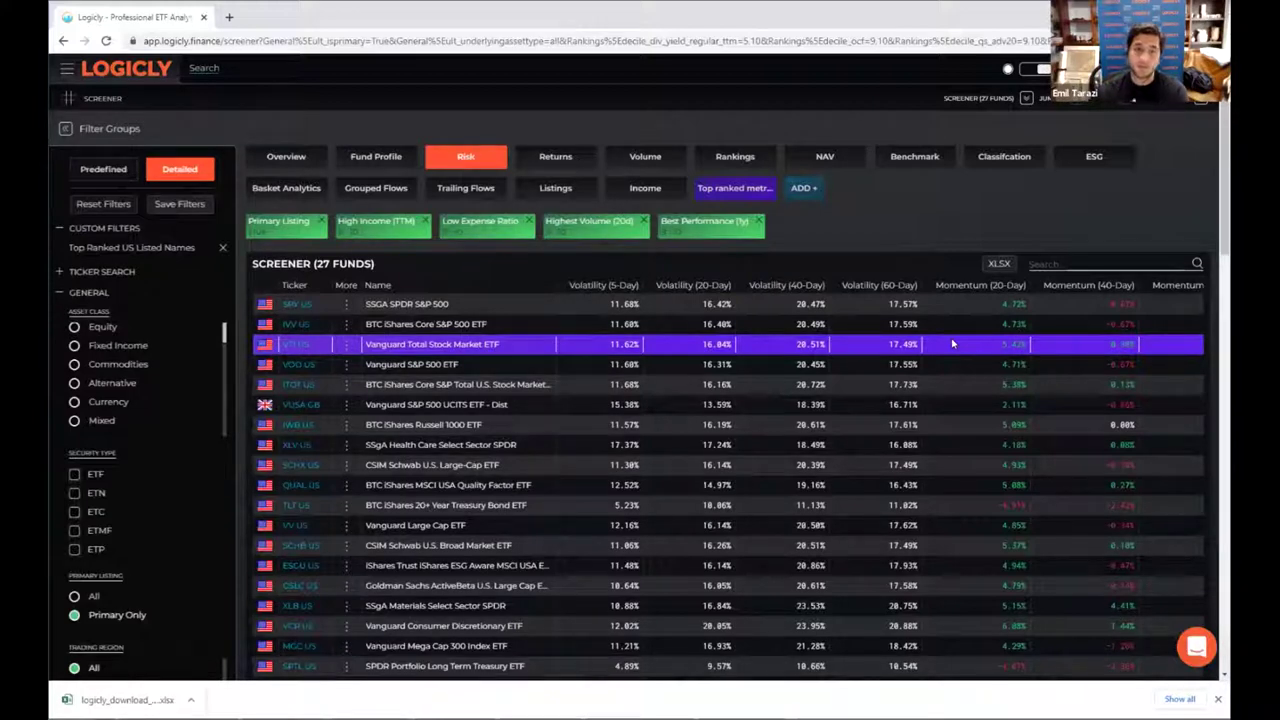
scroll(1034, 423, right, 5)
scroll(1035, 425, left, 5)
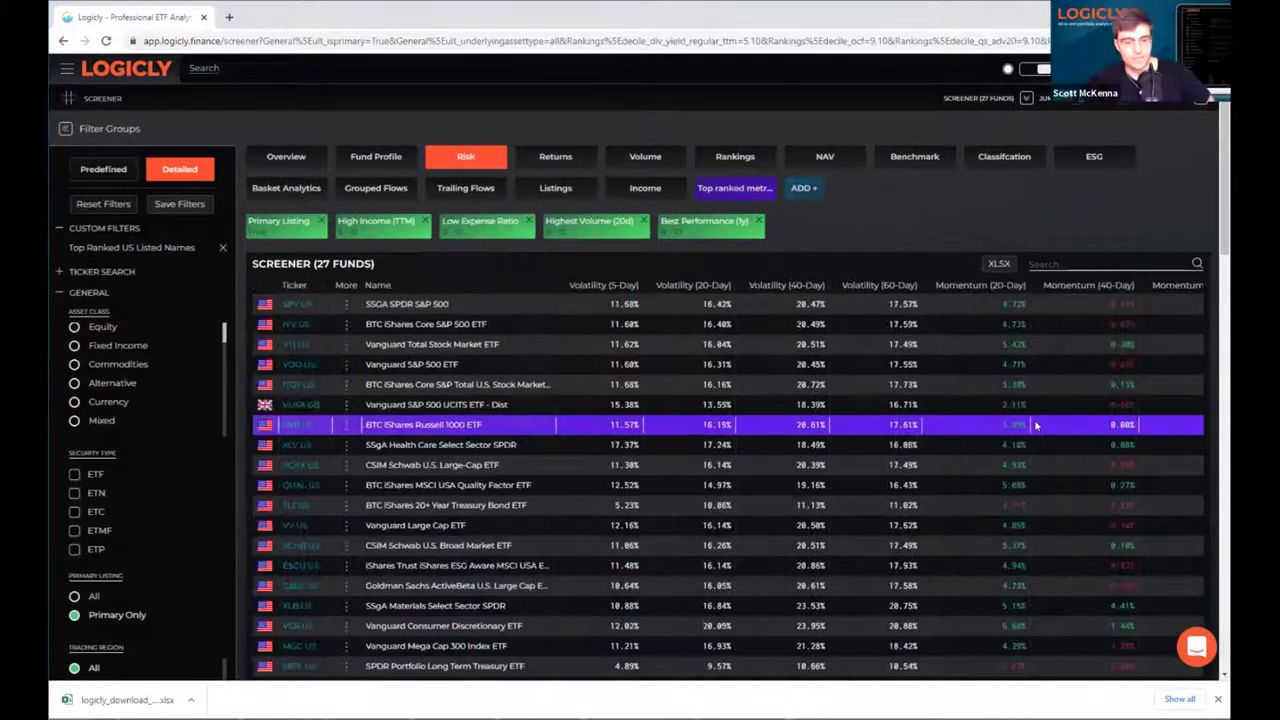
scroll(1035, 425, right, 5)
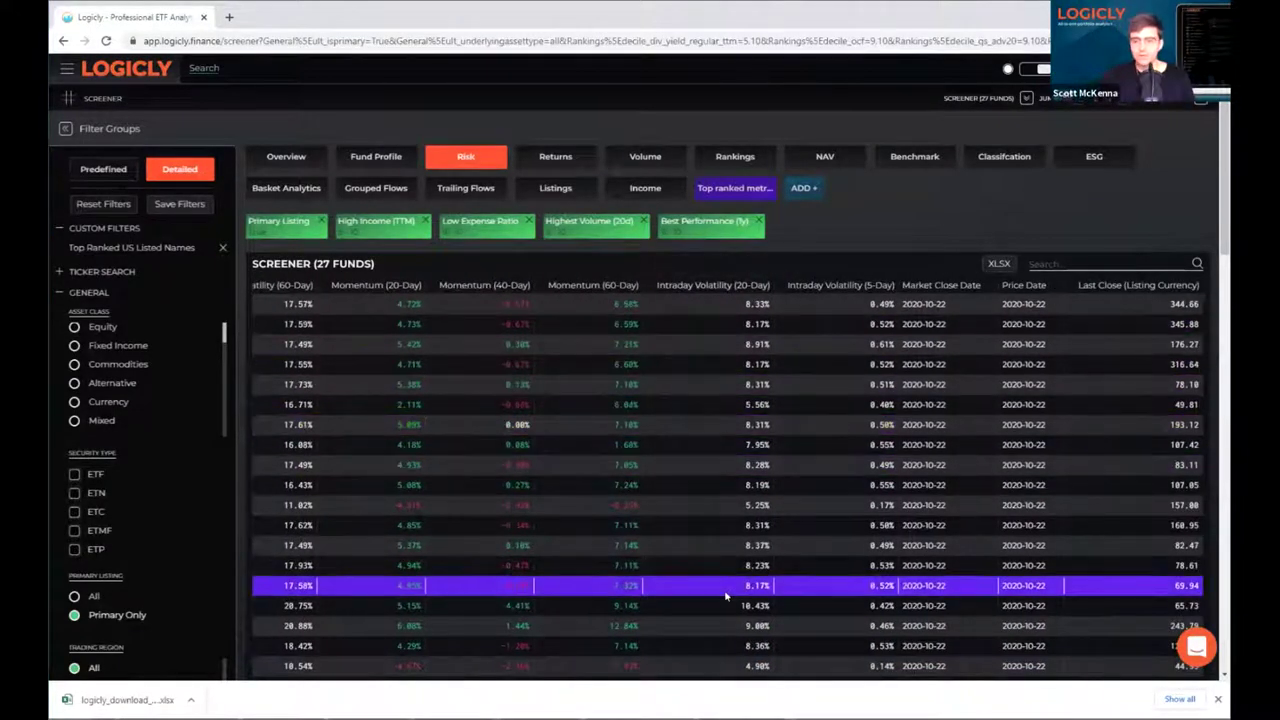
scroll(726, 597, left, 5)
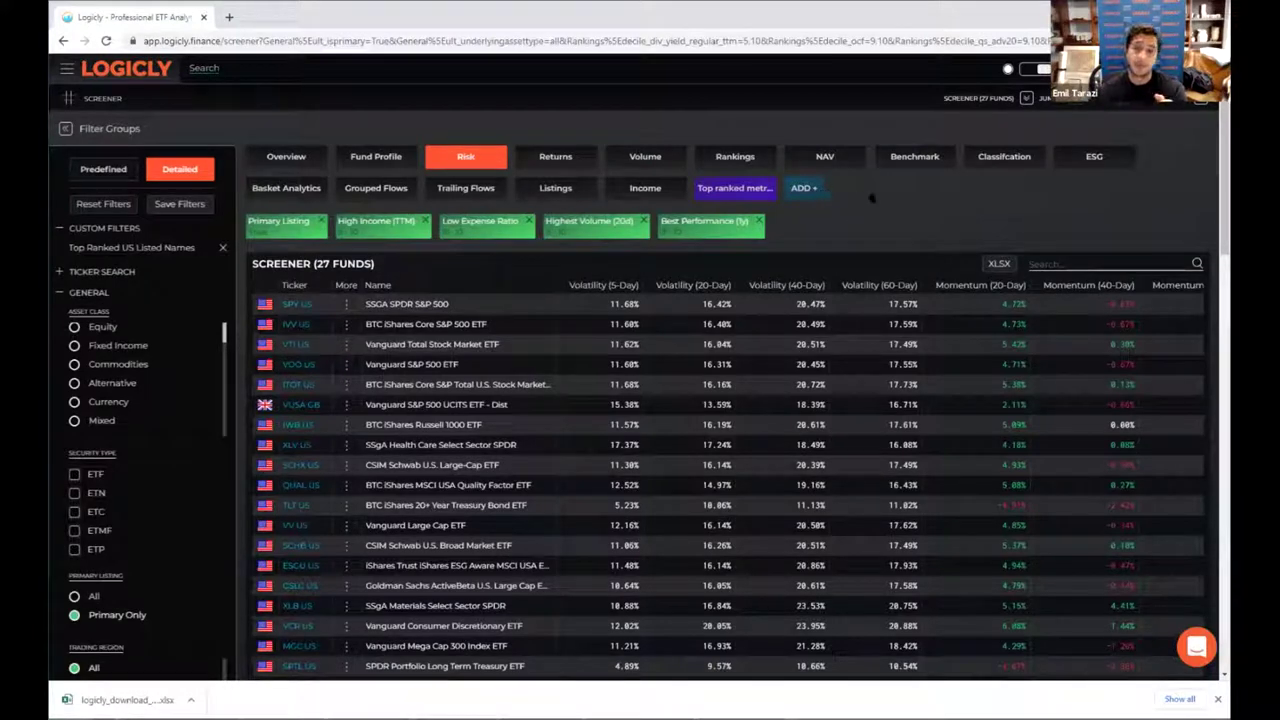
Step: Create a custom view named "My Custom view" and add the Risk field Volatility (20-Day) to it
click(803, 190)
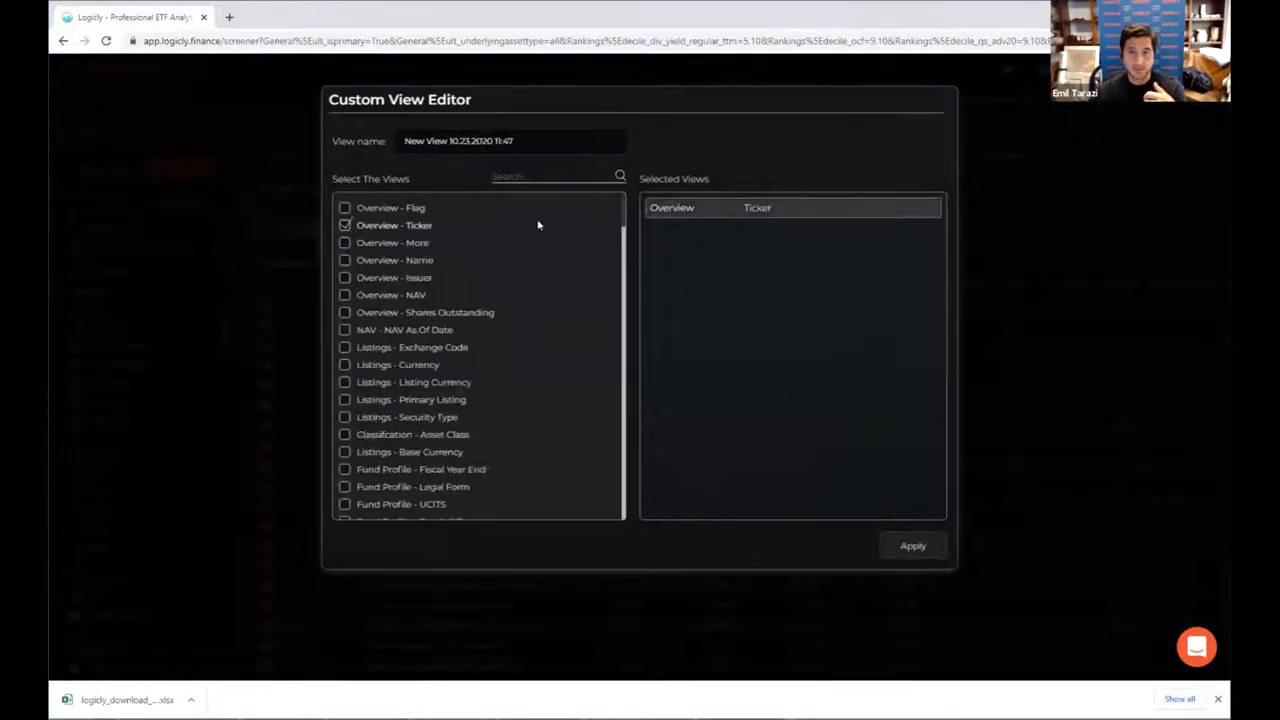
text(My)
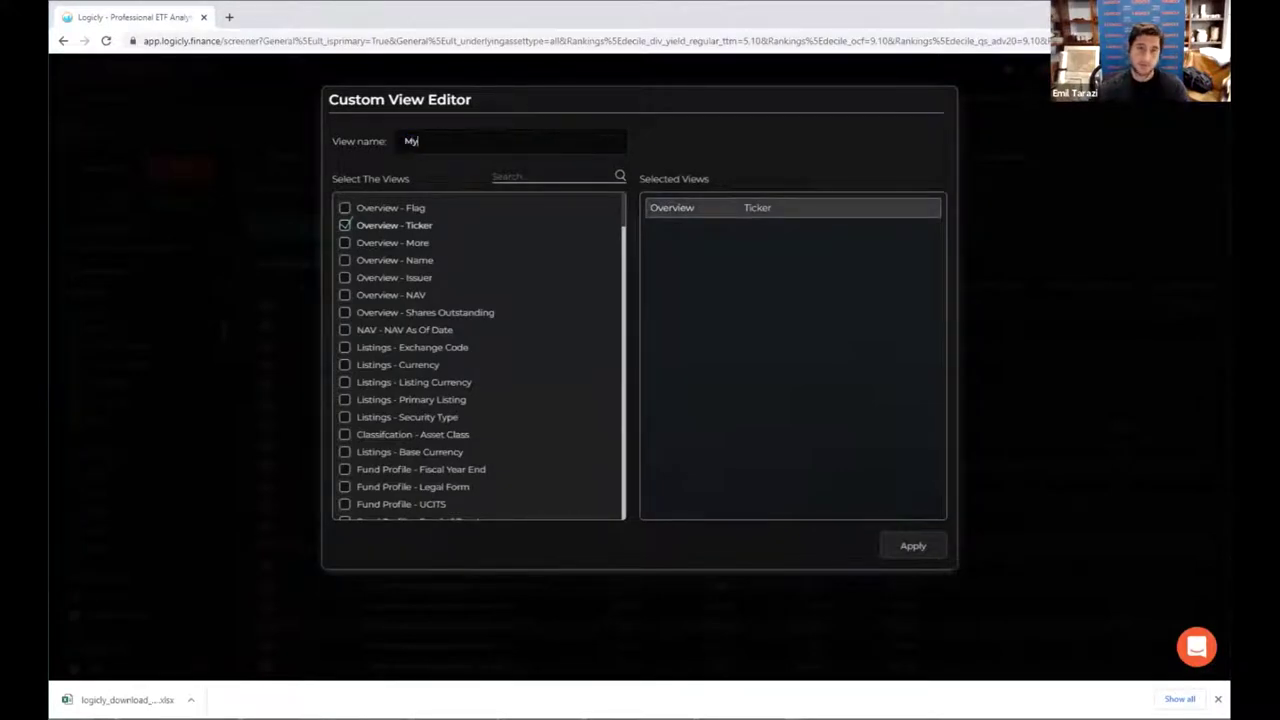
text( Custom view)
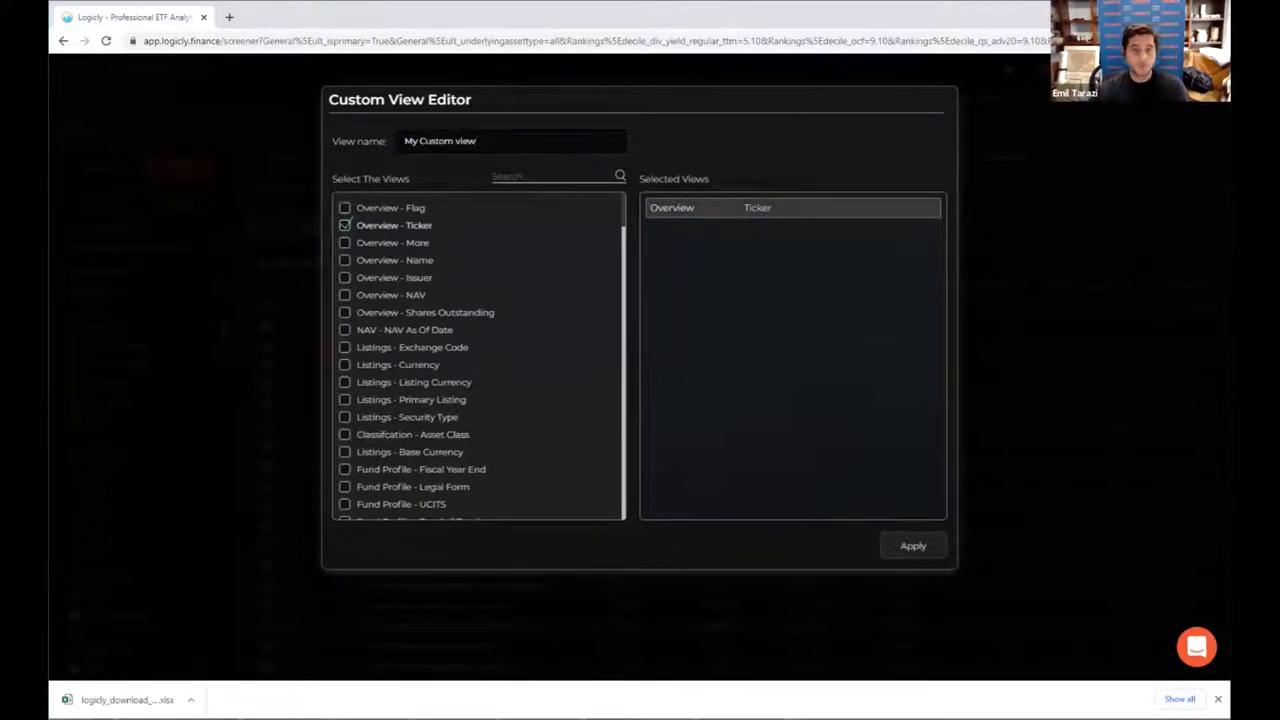
text(volat)
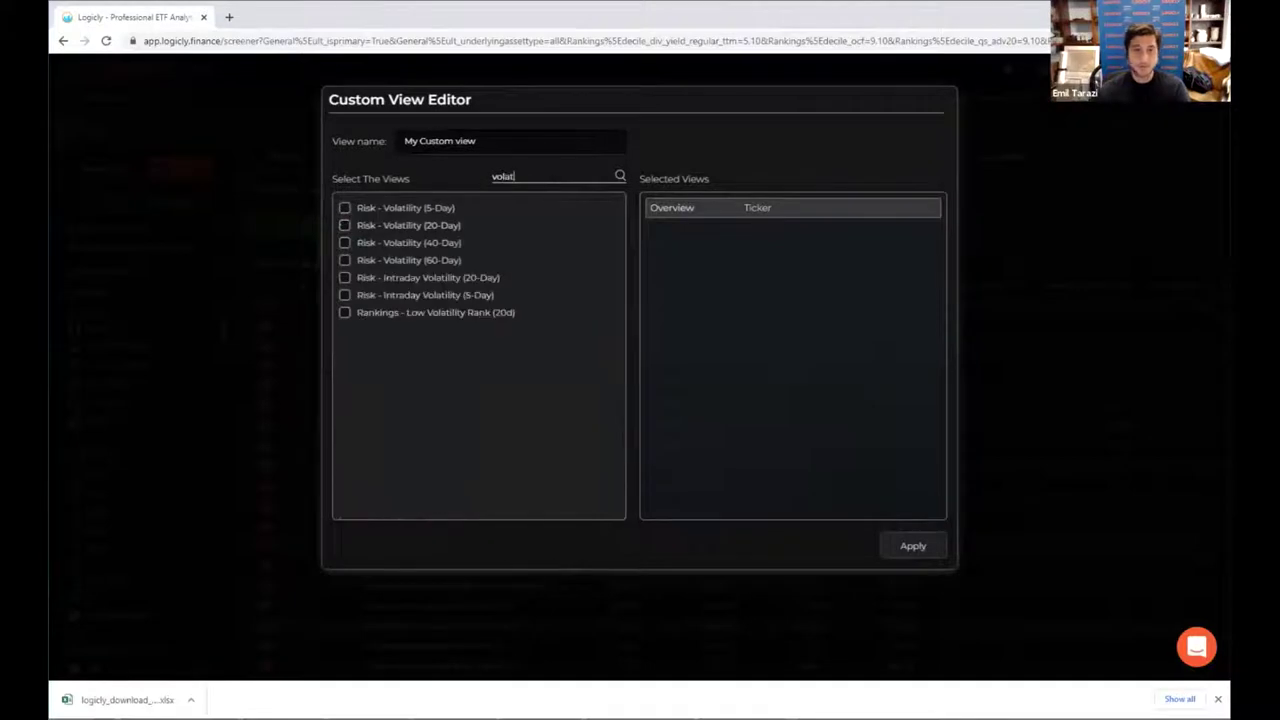
click(446, 226)
Step: Add the Overview AUM and Benchmark Name fields to the custom view
double_click(502, 176)
text(aum)
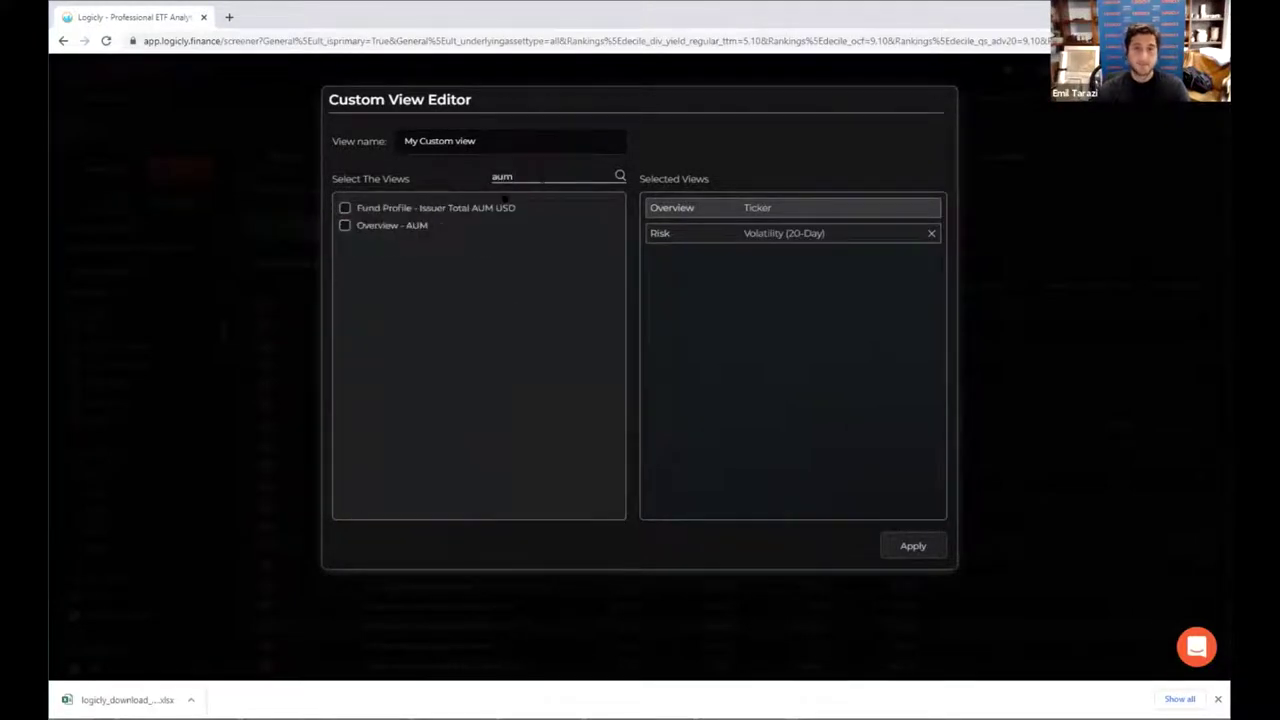
click(414, 225)
double_click(502, 176)
text(benc)
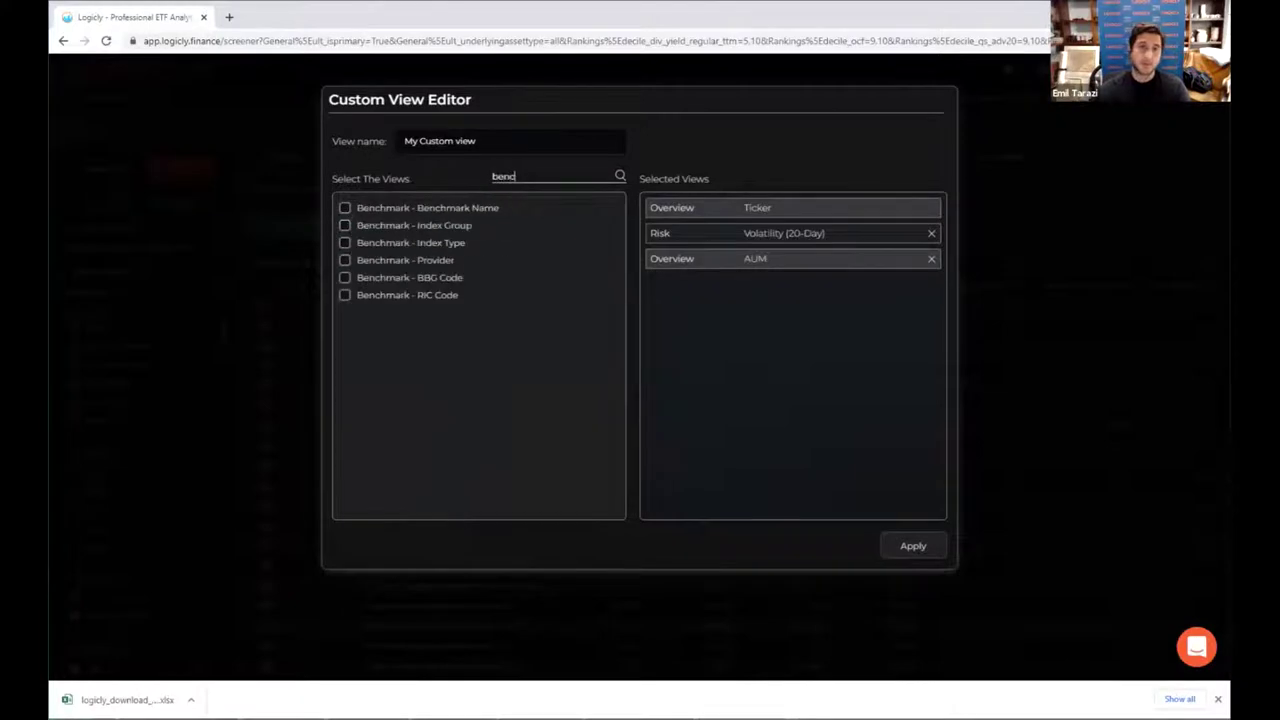
click(345, 208)
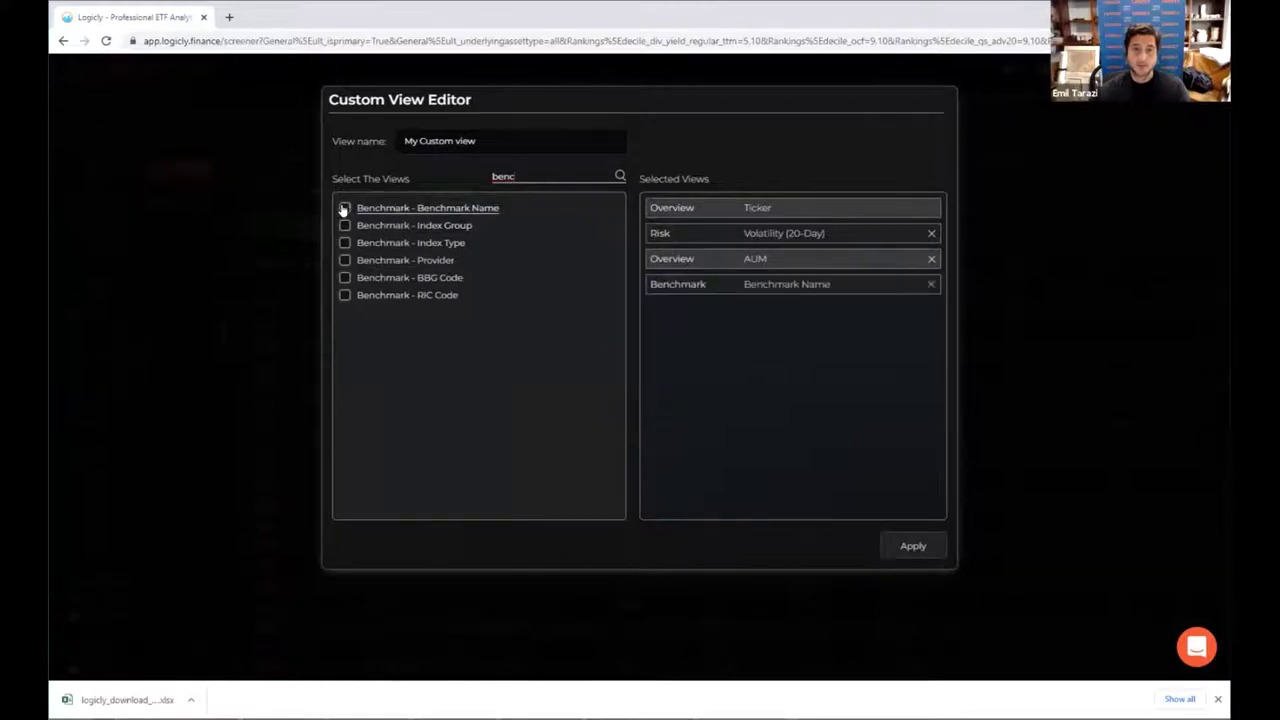
Step: Add the 1y and YTD returns to the custom view's selected fields
double_click(503, 176)
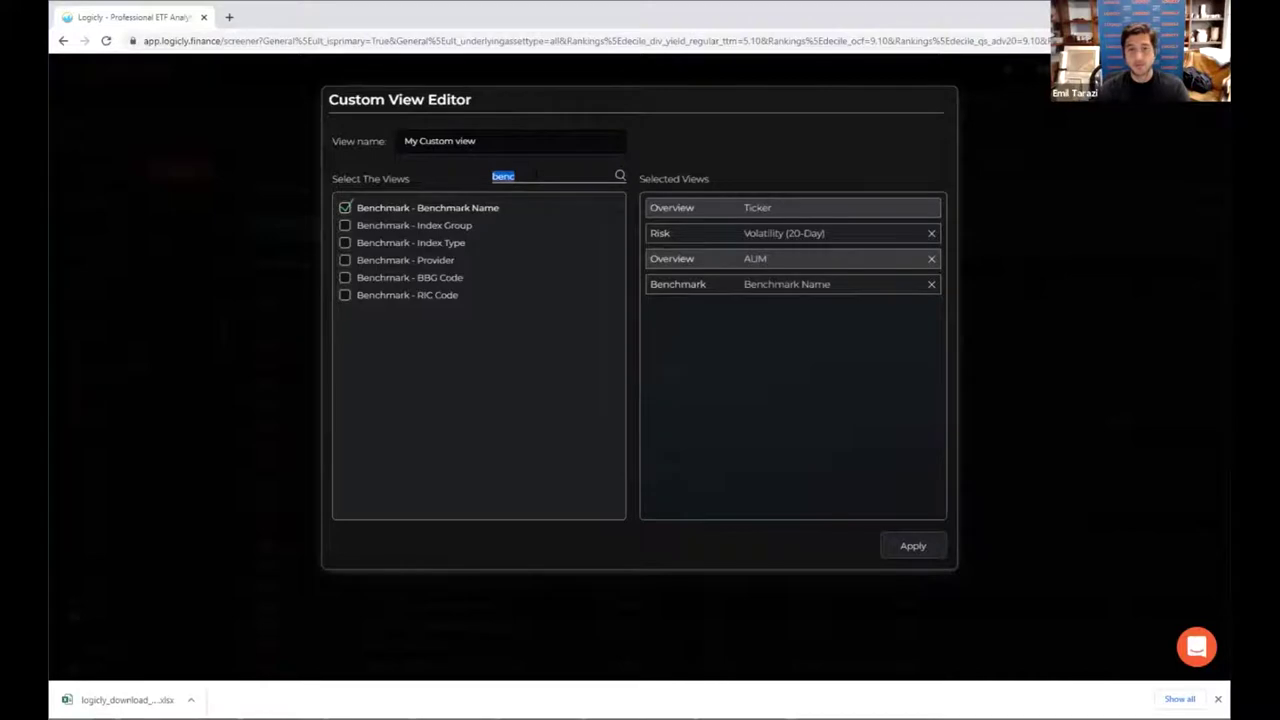
text(retur)
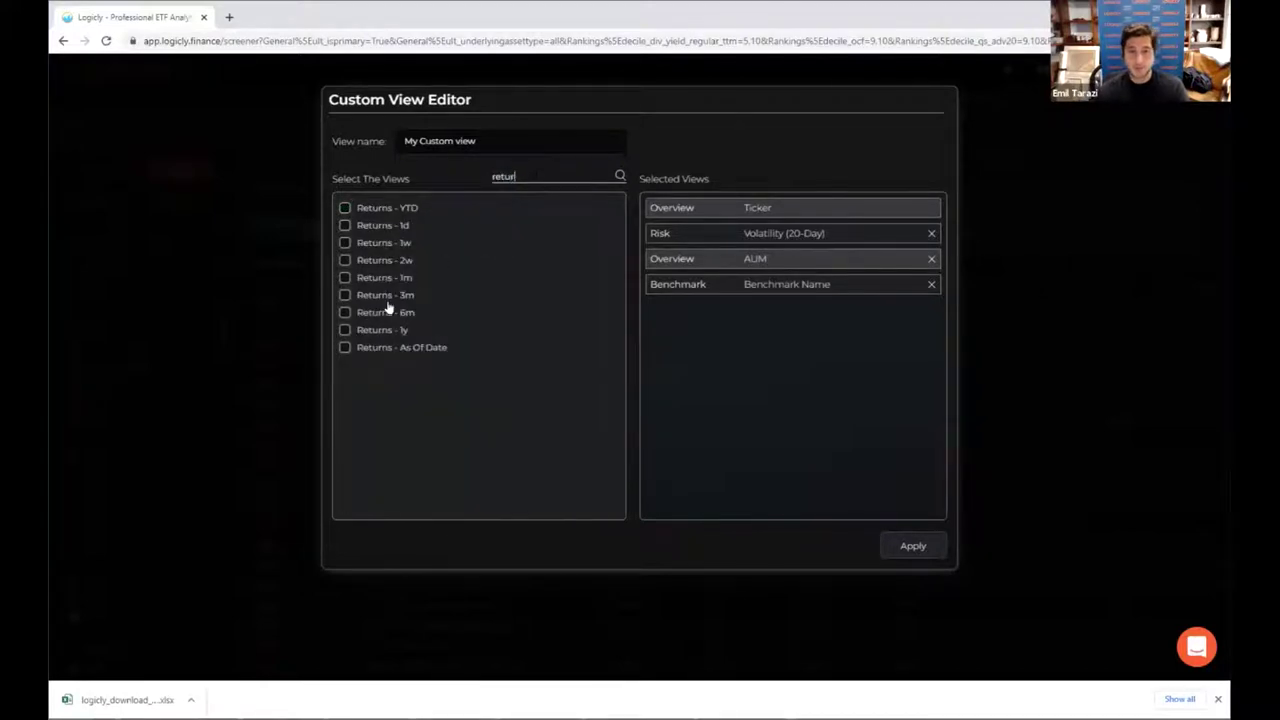
click(344, 330)
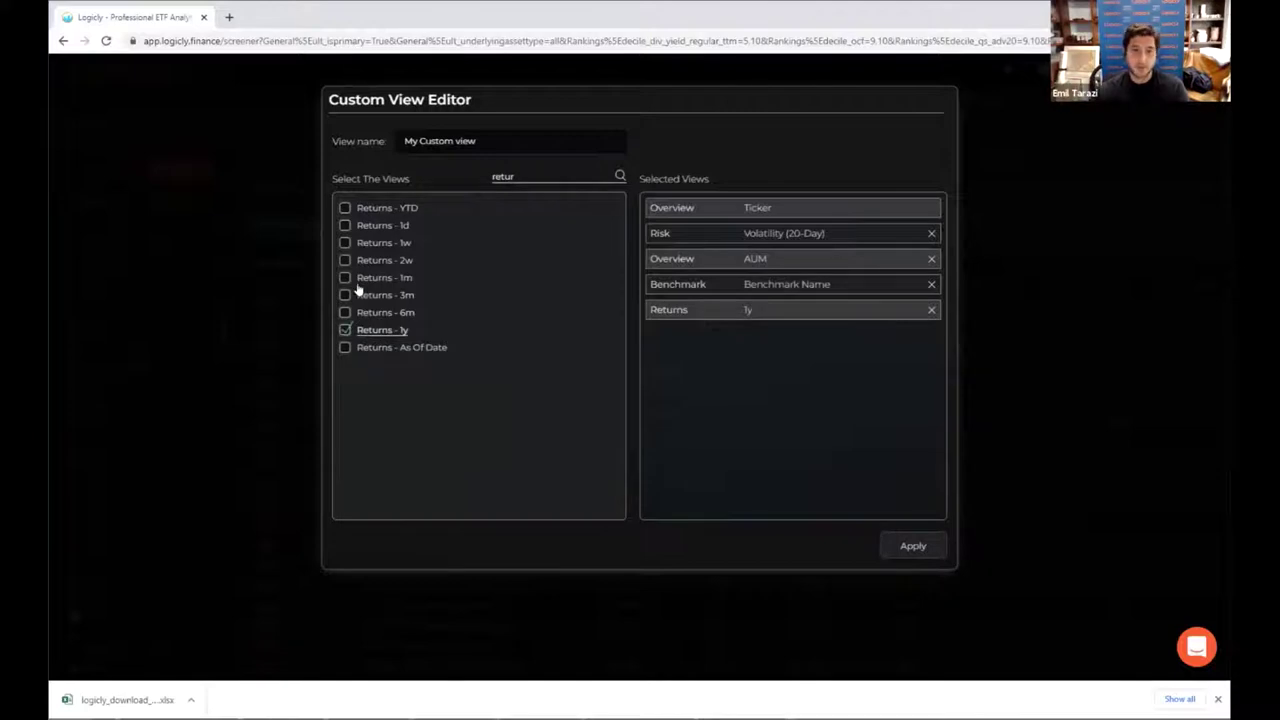
click(345, 208)
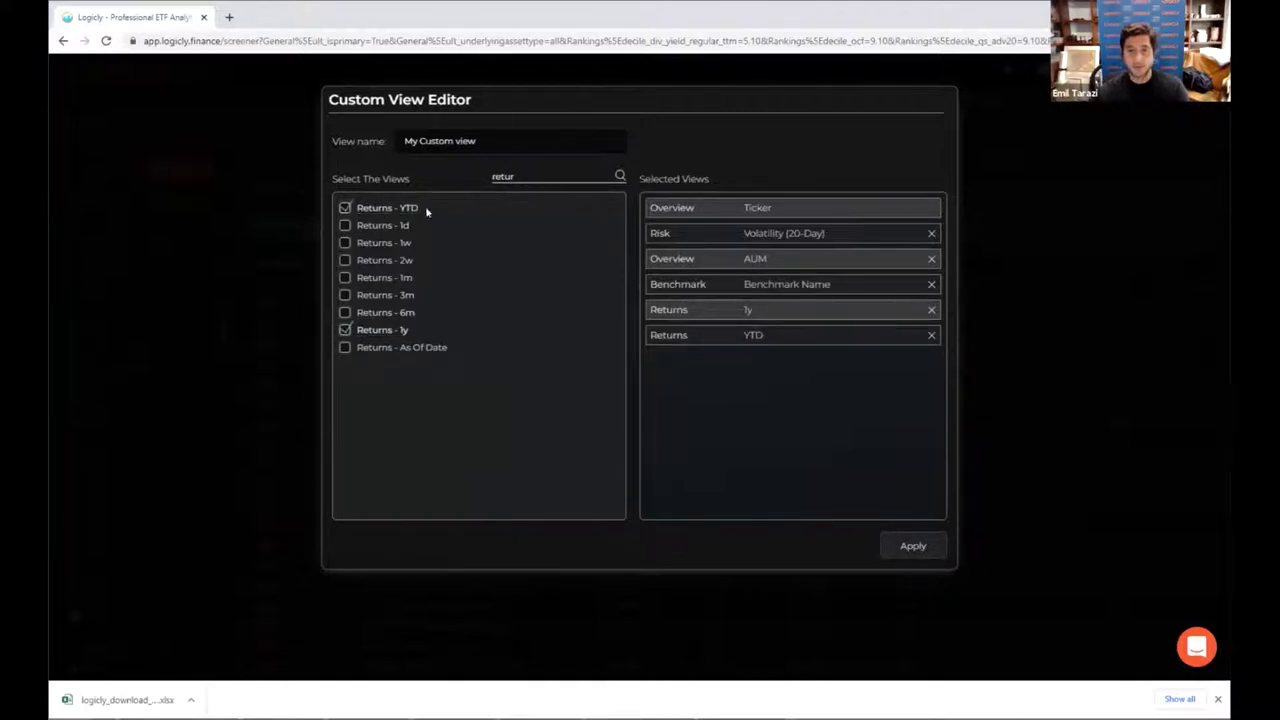
Step: Add the Trailing Flows YTD and Grouped Flows 0m fields to the custom view
key(ctrl+a)
text(flow)
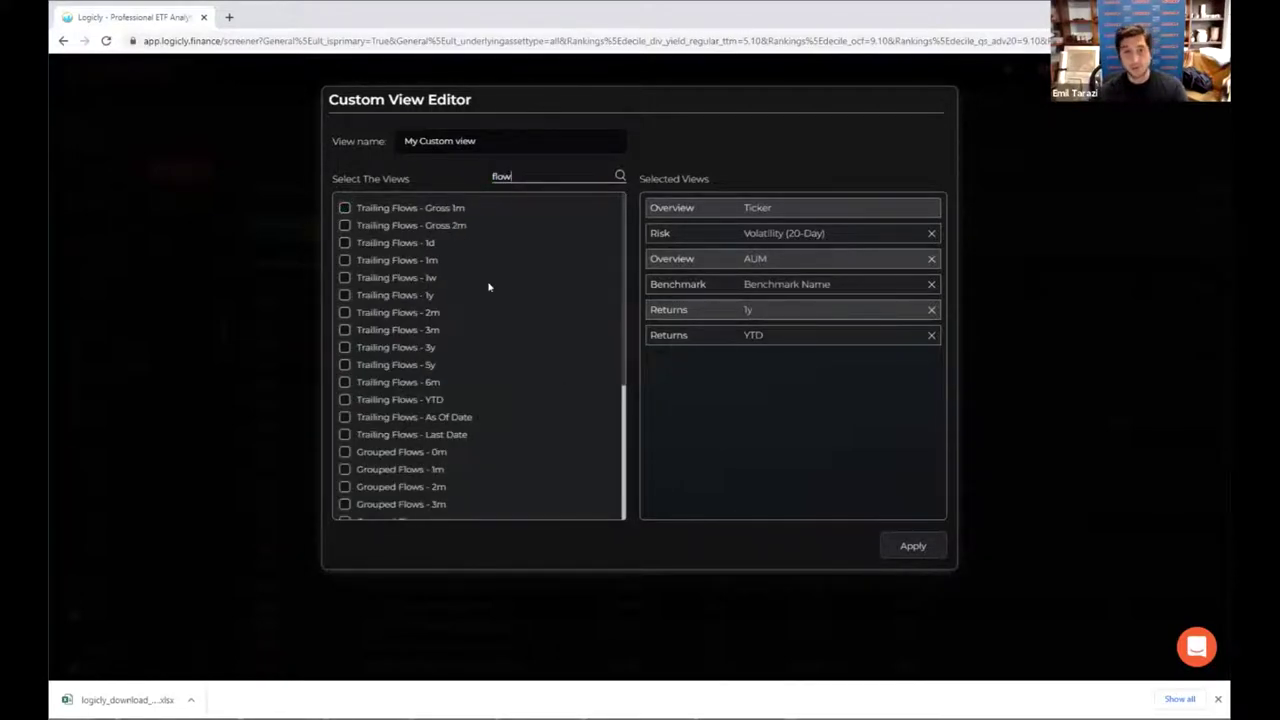
click(366, 398)
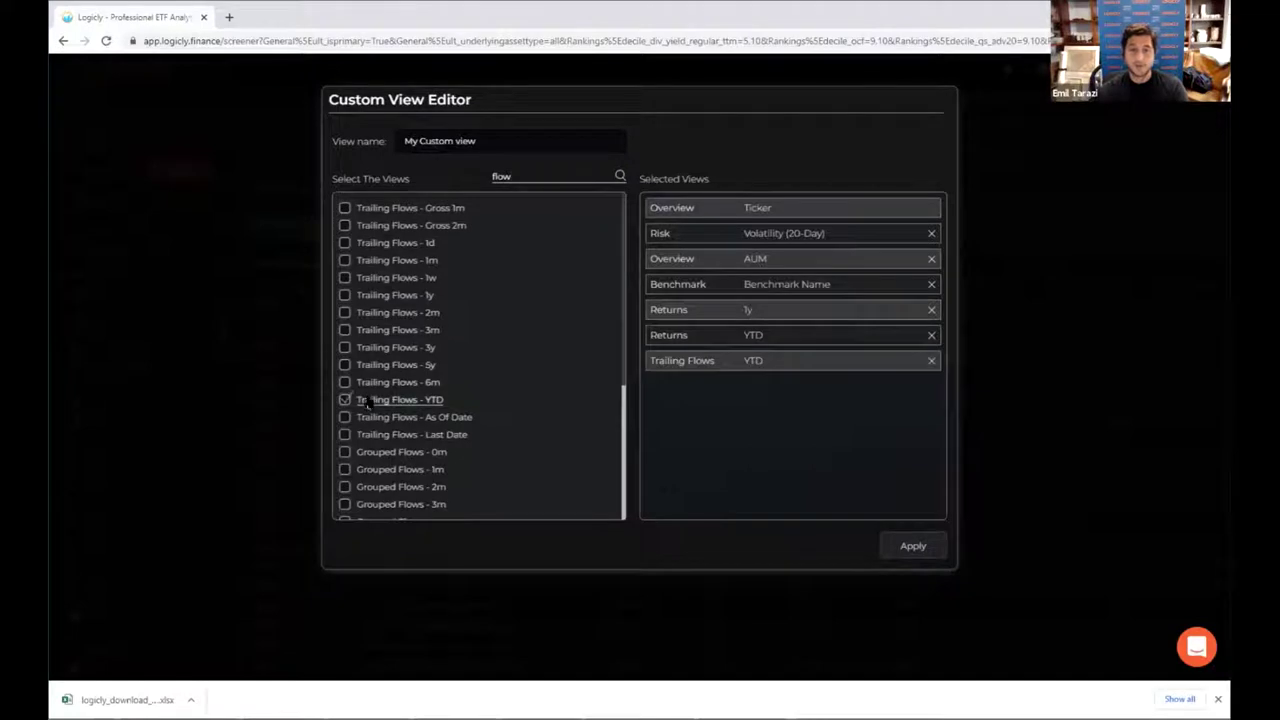
scroll(366, 385, down, 1)
scroll(370, 392, down, 1)
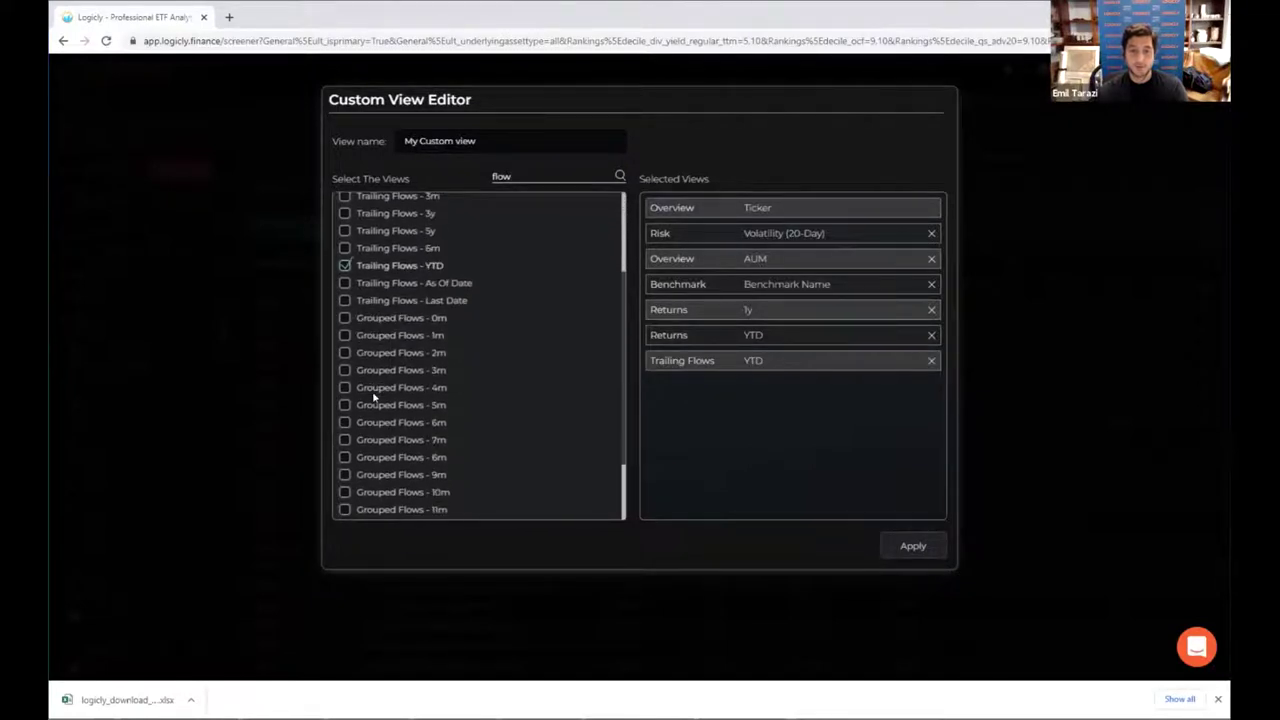
scroll(376, 390, up, 1)
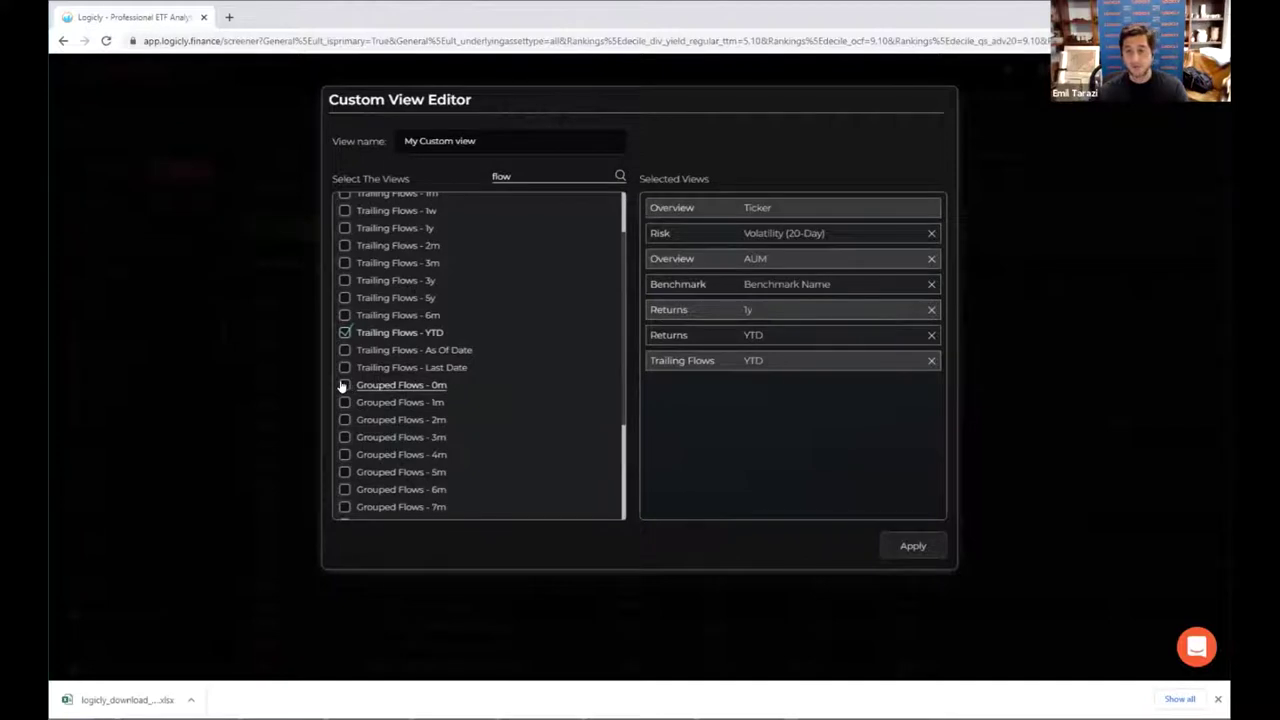
click(344, 385)
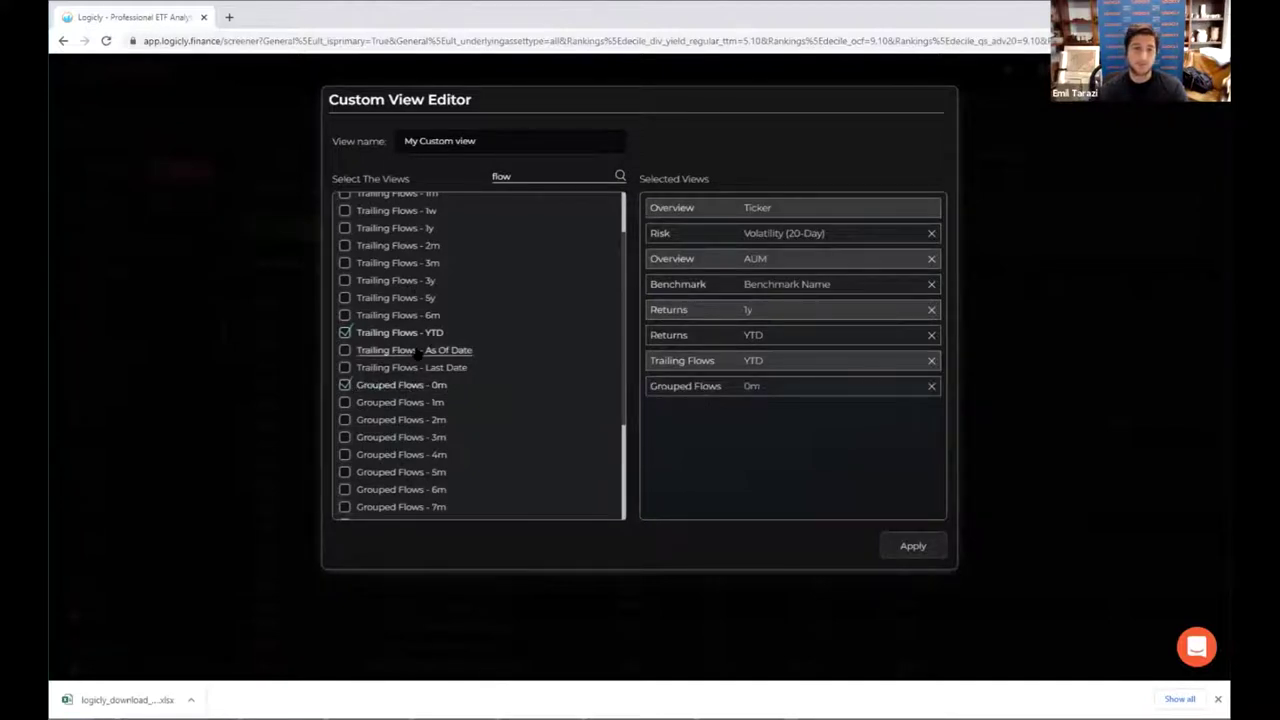
scroll(417, 356, up, 1)
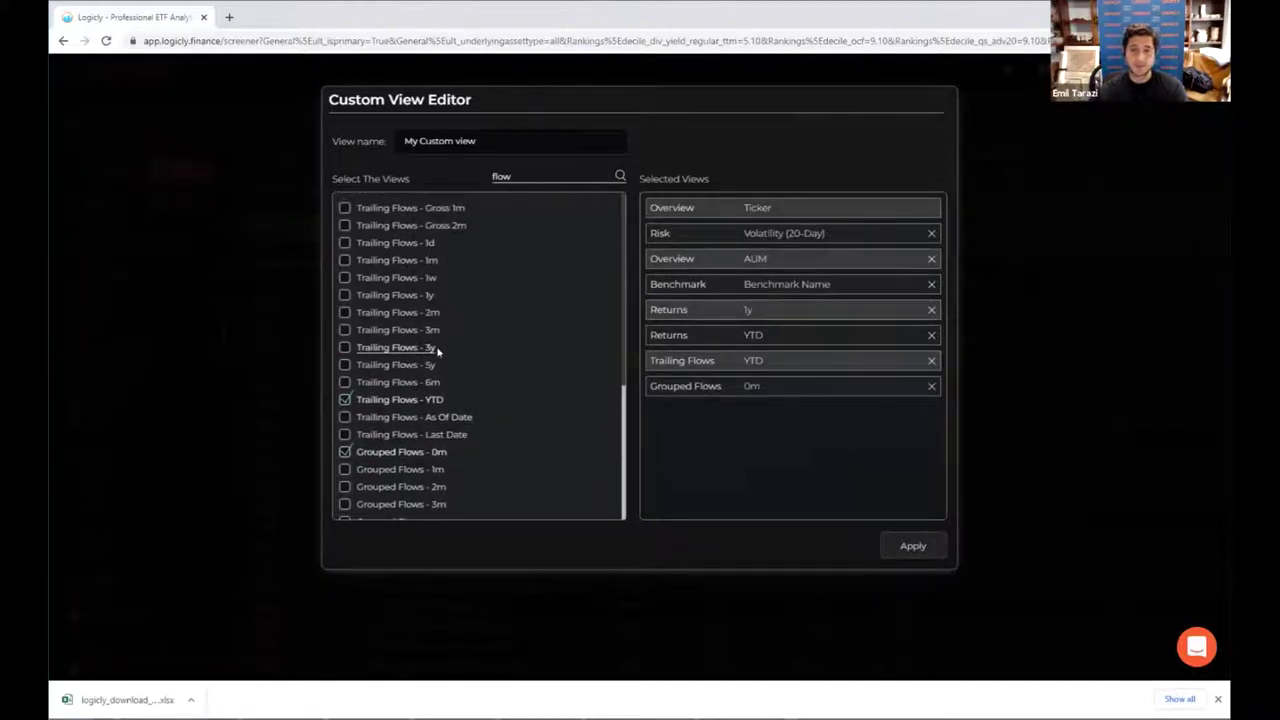
Step: Find the Overview AUM field again and remove it from the custom view's selection
double_click(501, 176)
key(BackSpace)
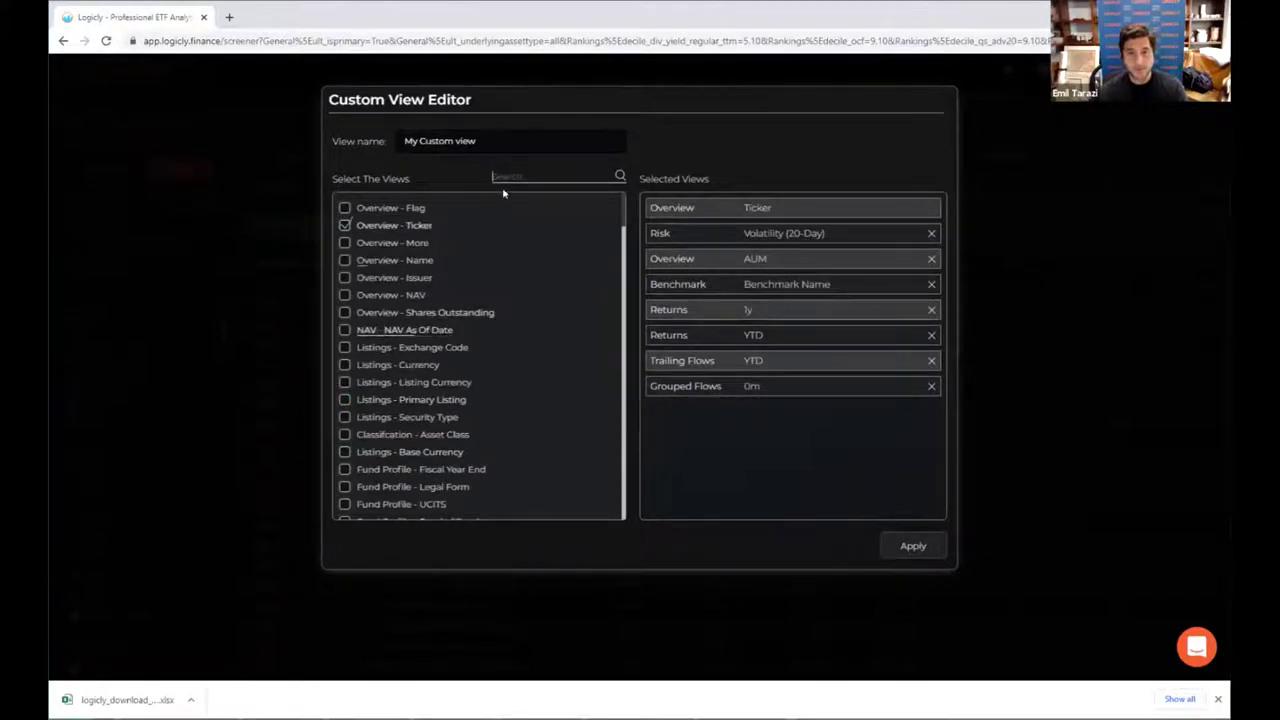
text(aum)
click(420, 226)
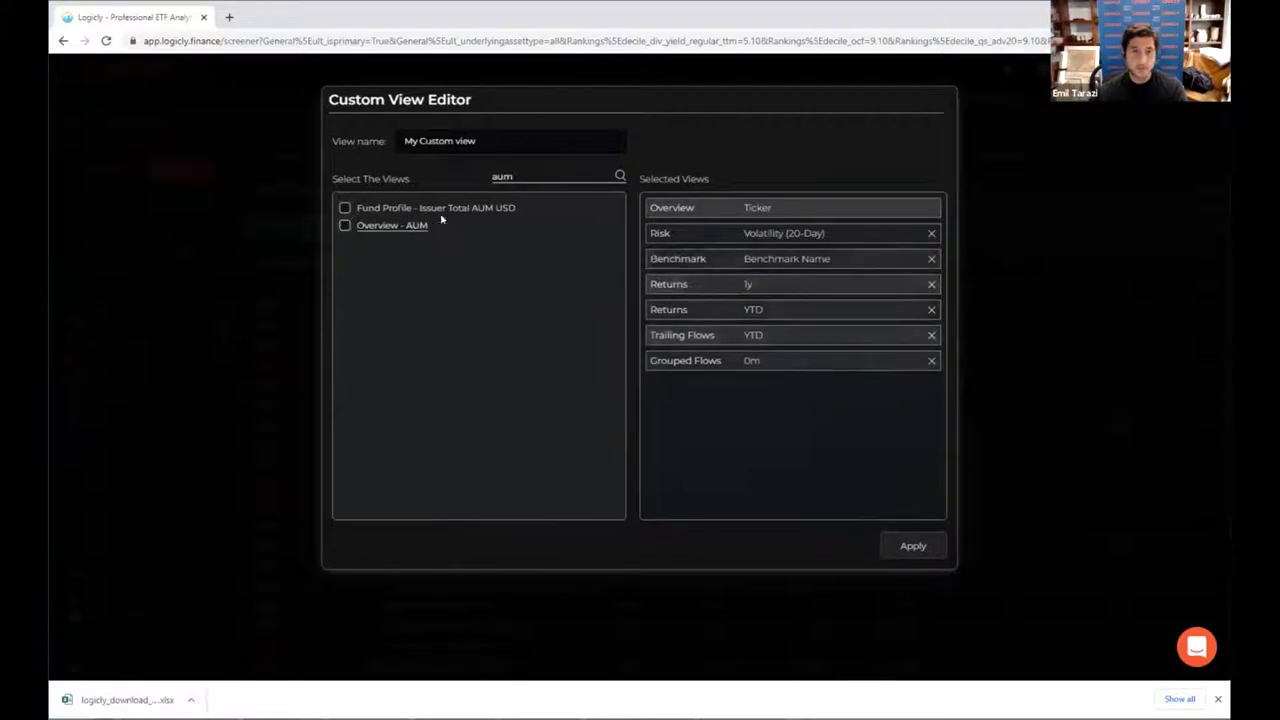
Step: Add the NAV Last Close (USD) and Overview NAV fields, then apply the custom view to the screened funds
double_click(502, 176)
text(nav)
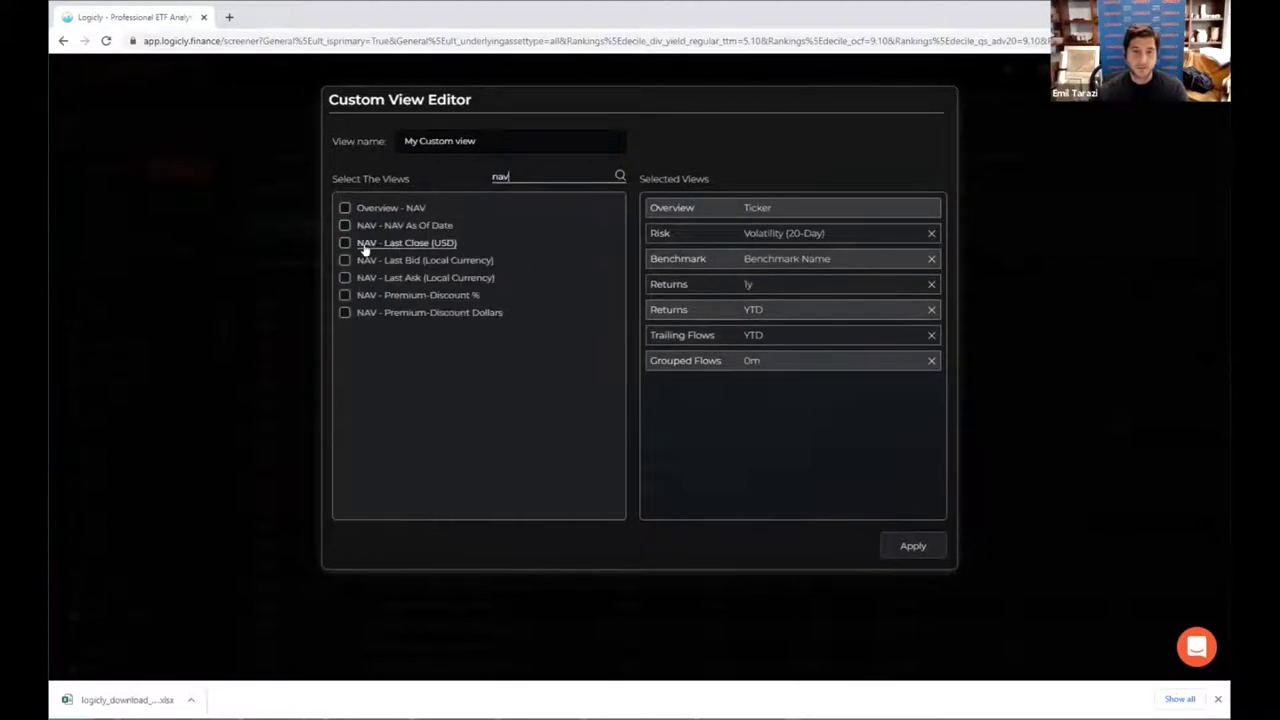
click(362, 243)
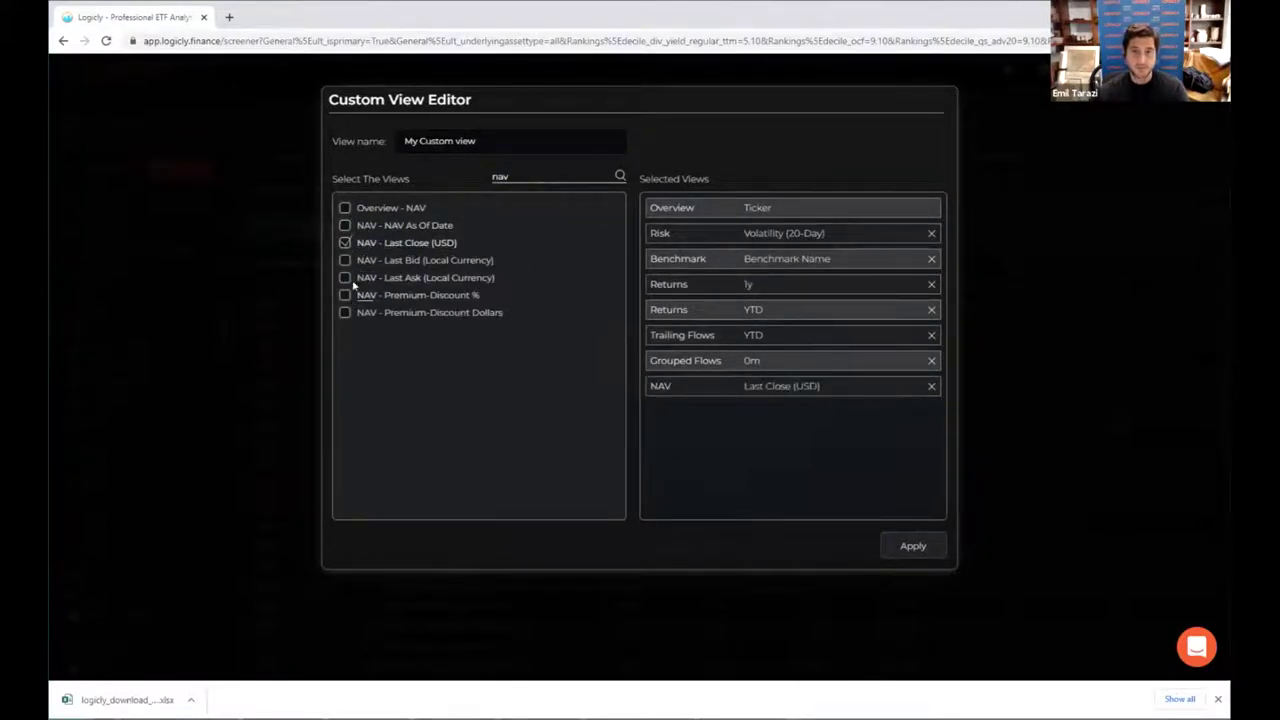
click(374, 208)
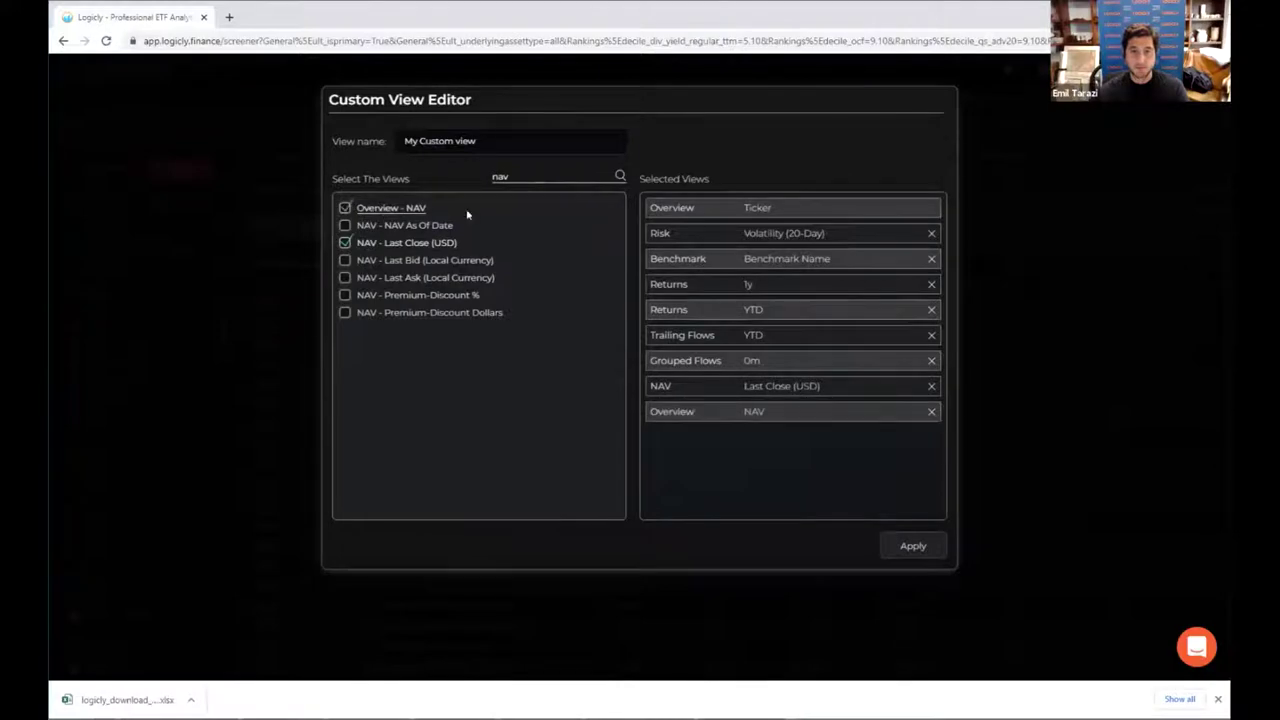
click(913, 547)
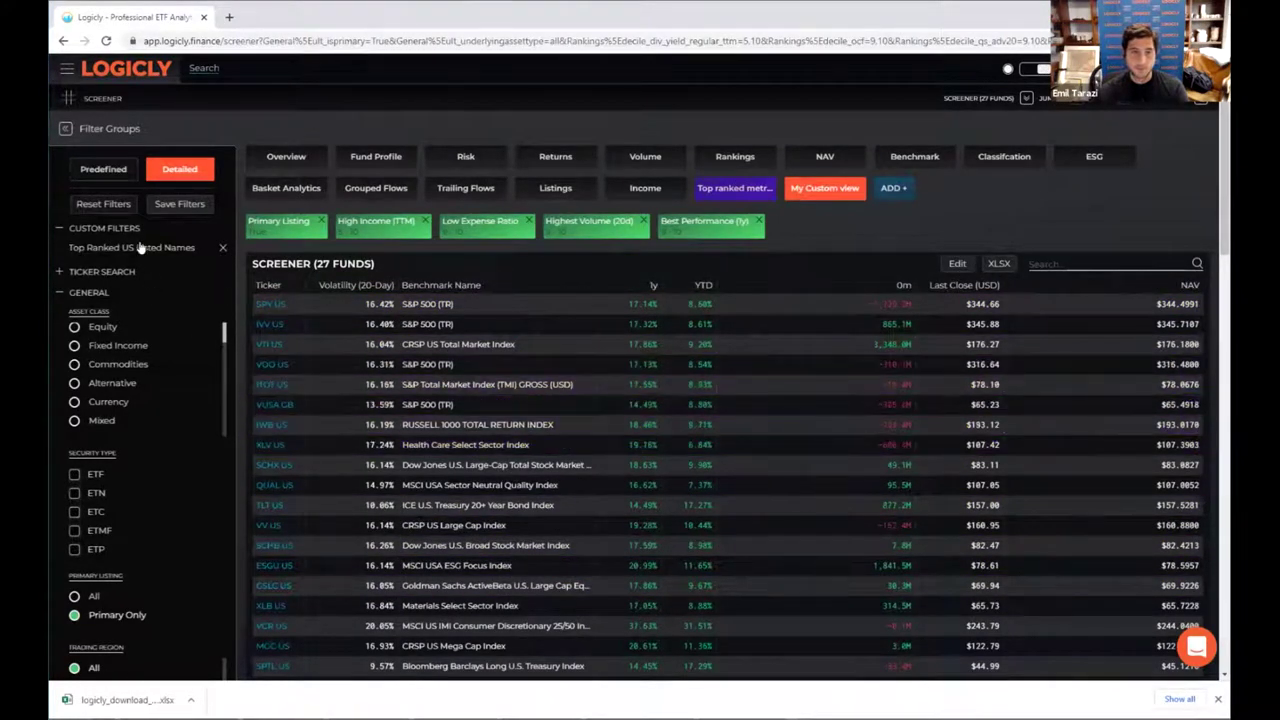
Step: Reset the screener filters and show the full fund list in My Custom view
click(112, 207)
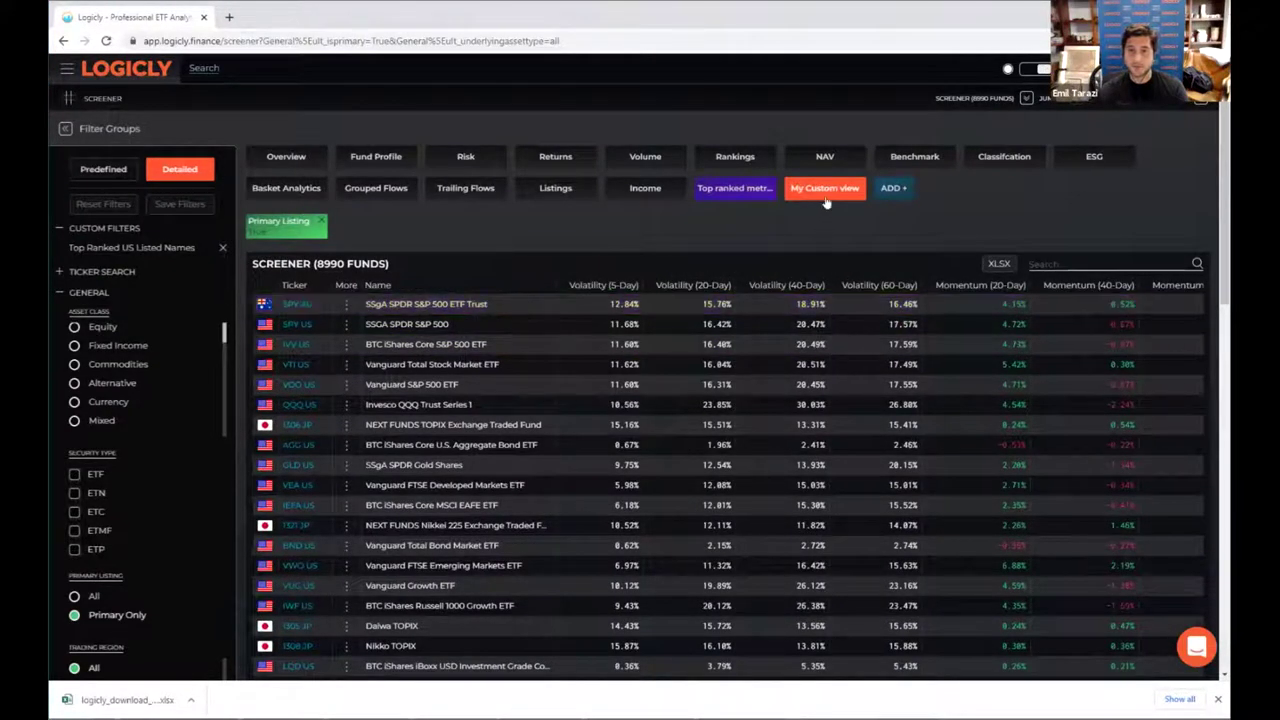
click(728, 192)
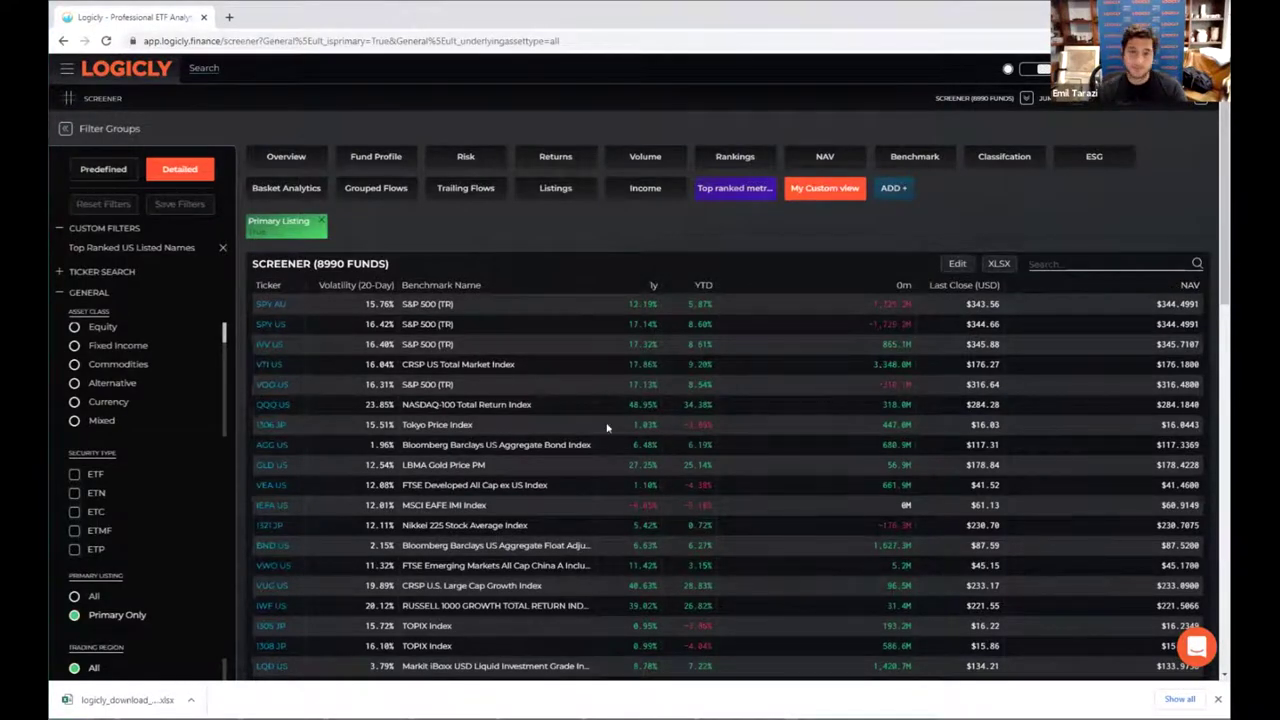
Step: Look through the unfiltered funds in My Custom view and open the overview page of SPY US
click(522, 410)
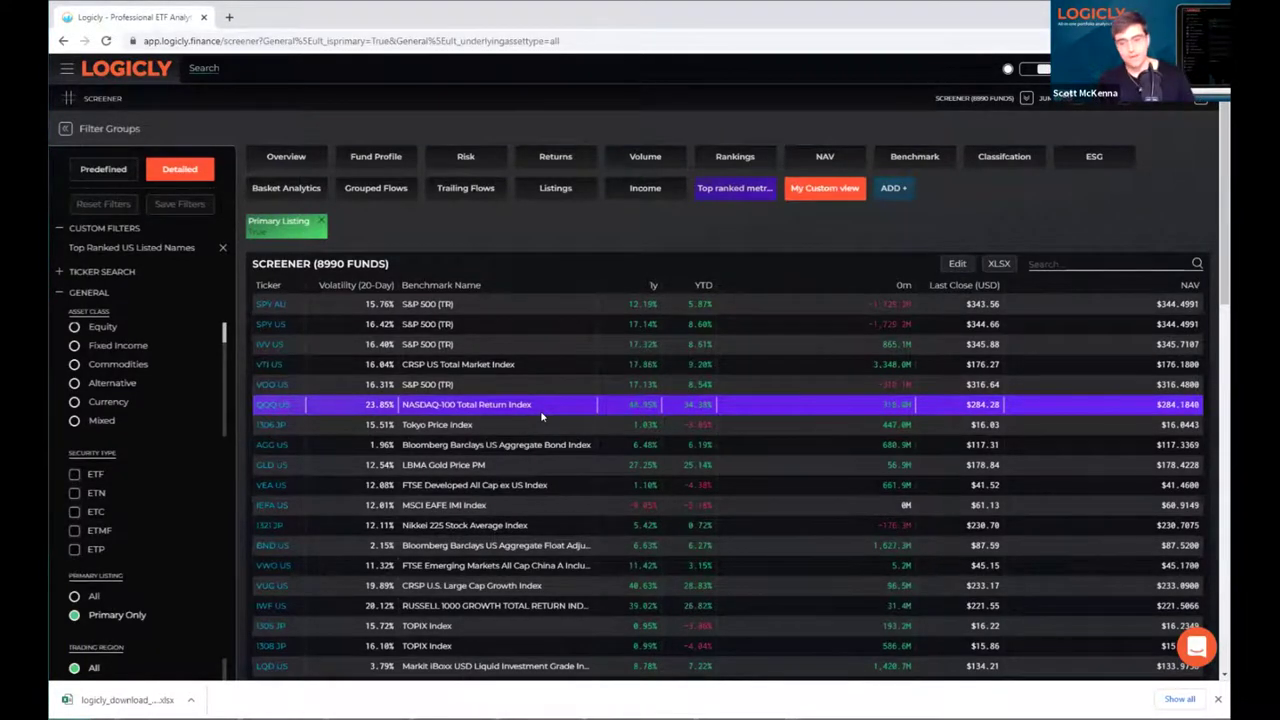
key(Down)
key(Down)
key(Down)
key(Down)
key(Down)
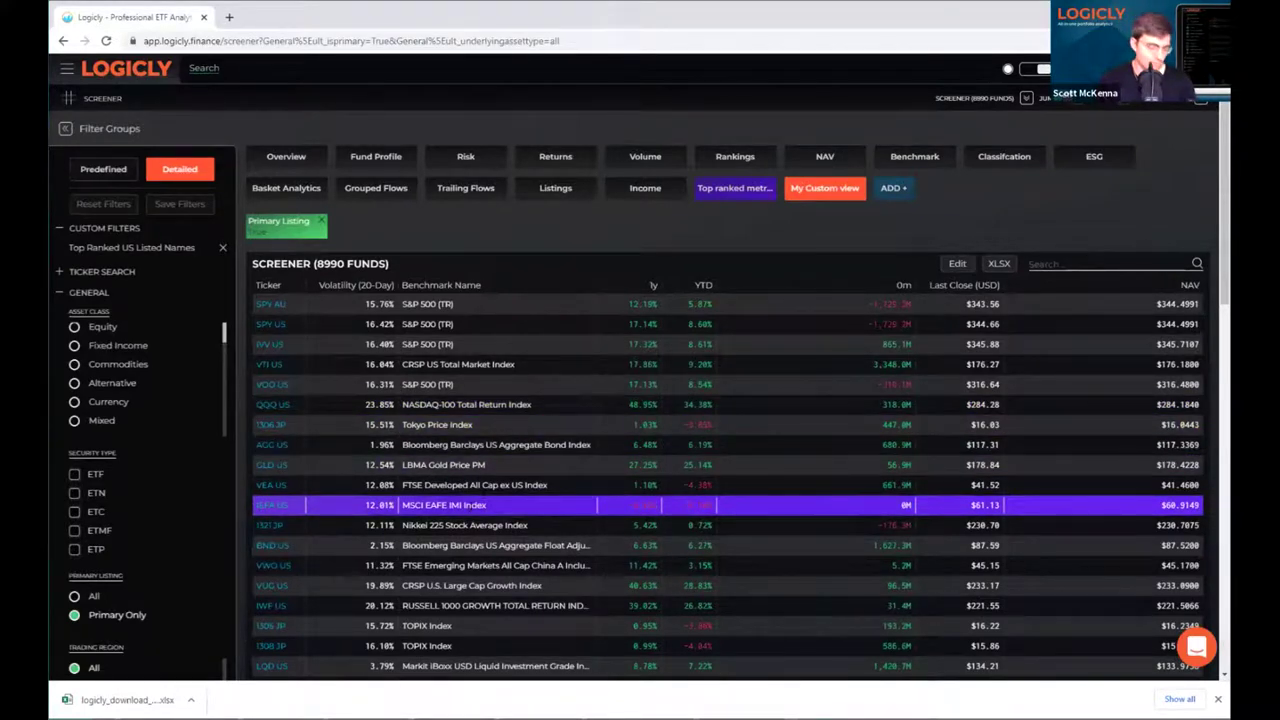
scroll(640, 400, down, 1)
click(277, 403)
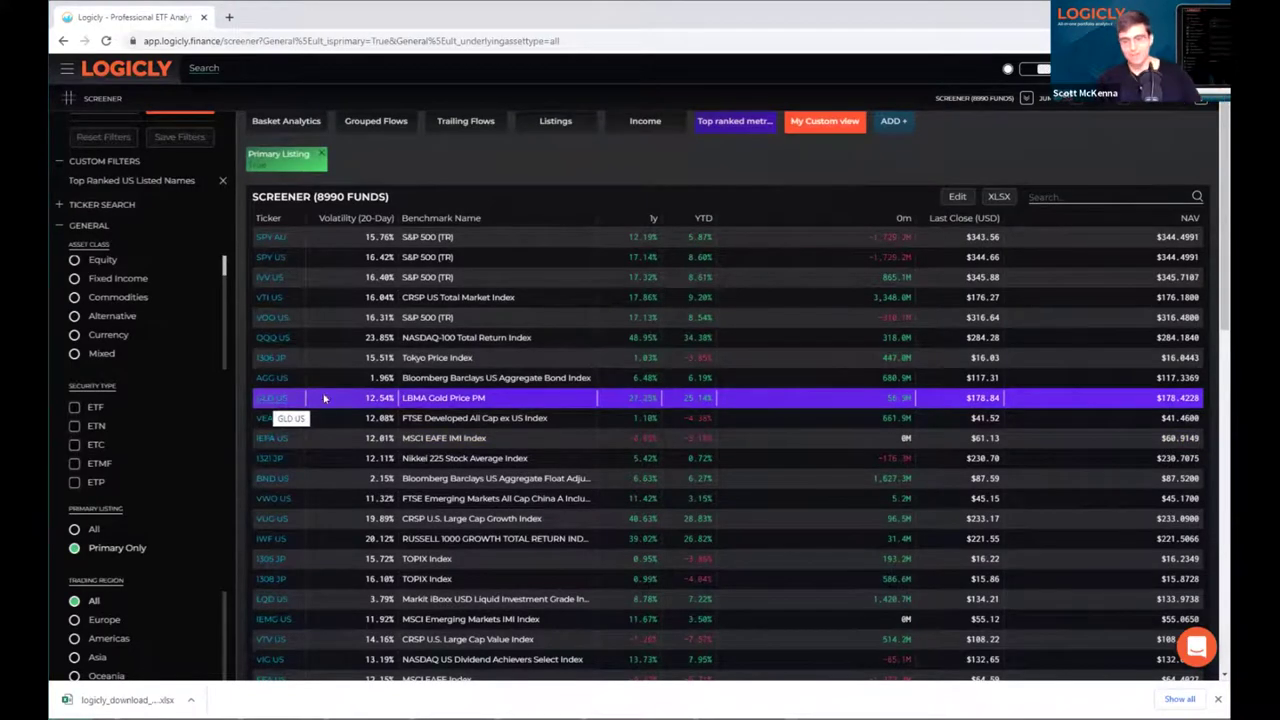
scroll(263, 403, up, 1)
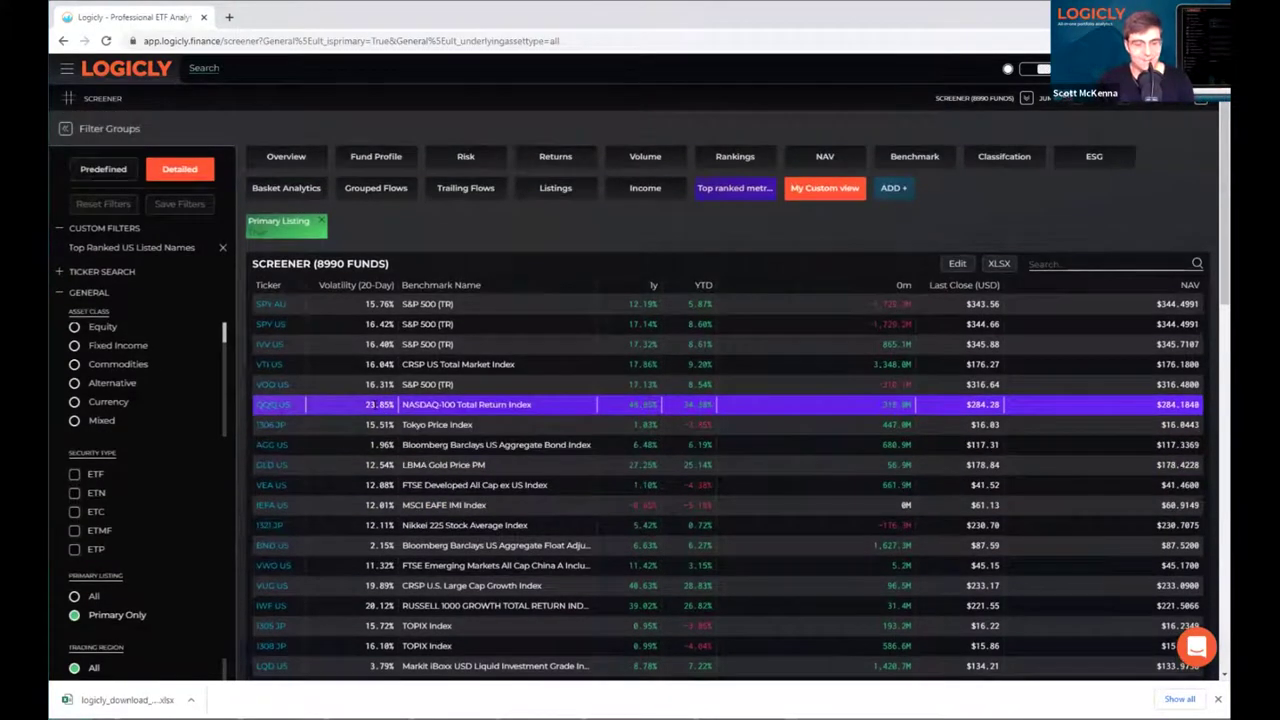
click(265, 325)
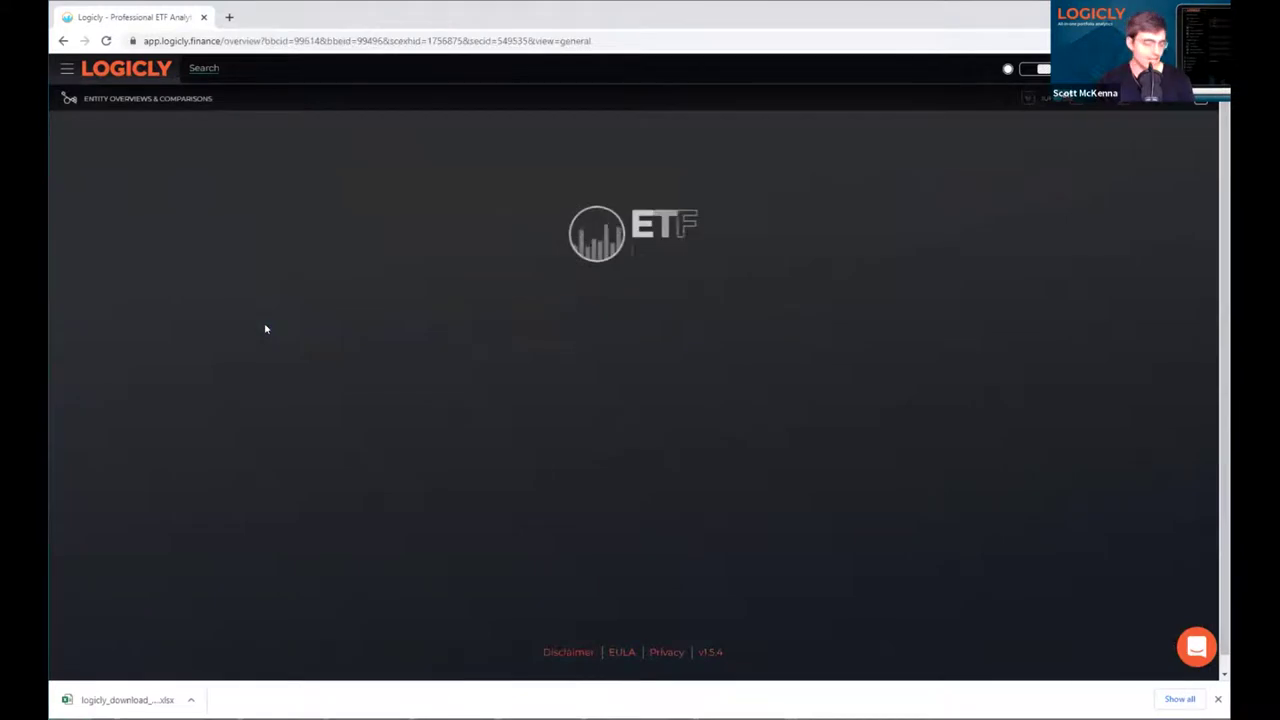